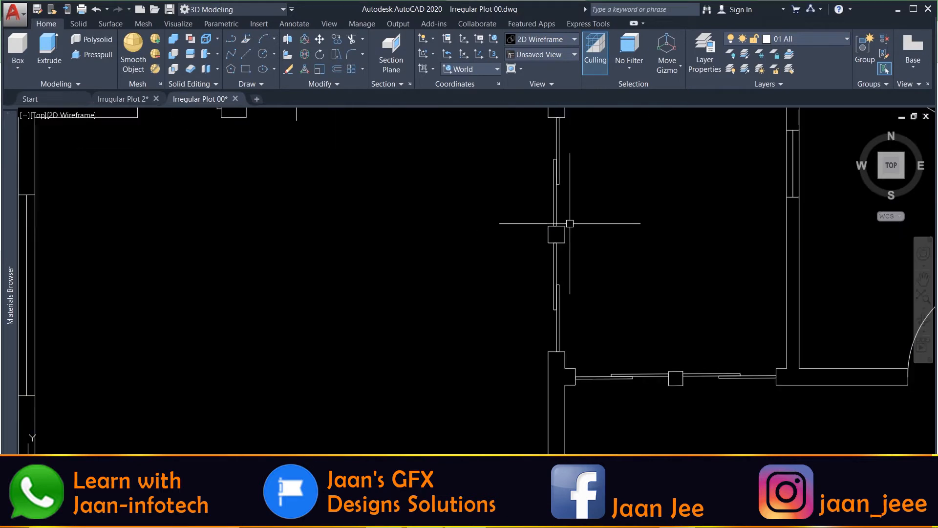
Open the Layer Properties Manager for the irregular plot floor plan.
{"action": "scroll", "coordinate": [573, 215], "scroll_direction": "down", "scroll_amount": 8}
{"action": "scroll", "coordinate": [559, 172], "scroll_direction": "up", "scroll_amount": 2}
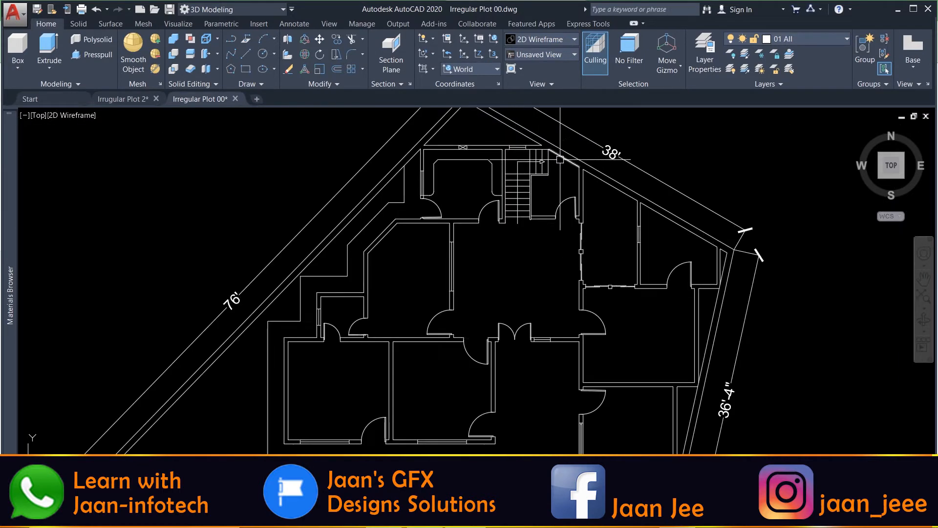
{"action": "scroll", "coordinate": [543, 144], "scroll_direction": "down", "scroll_amount": 5}
{"action": "scroll", "coordinate": [562, 144], "scroll_direction": "up", "scroll_amount": 3}
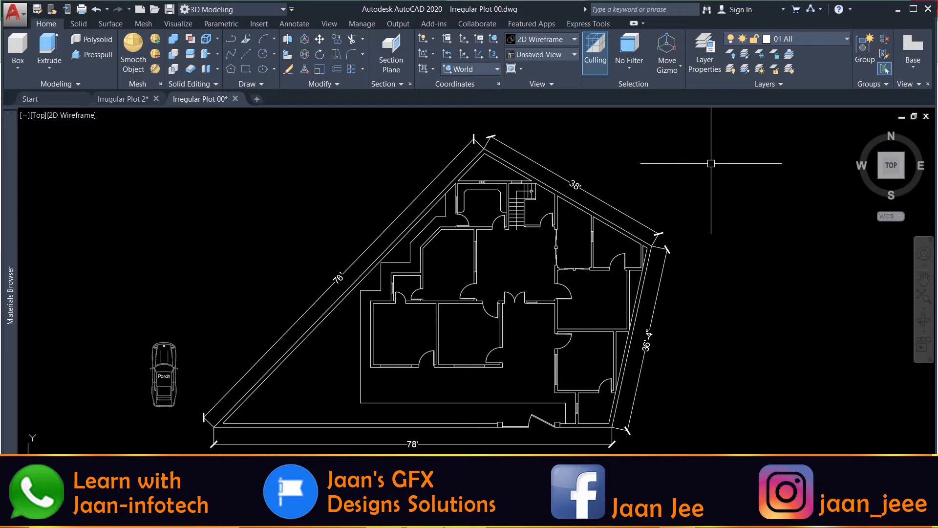
{"action": "left_click", "coordinate": [706, 58]}
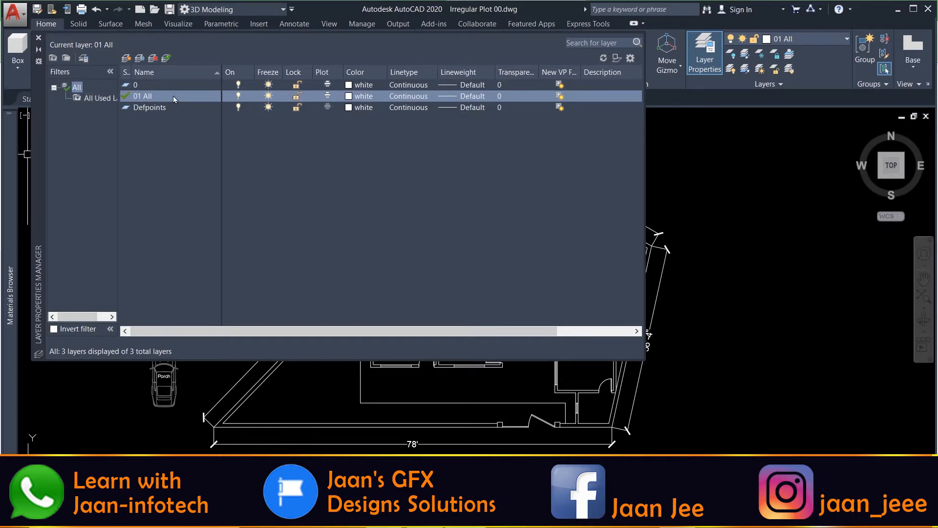
Try to rename layer 0 in the layer list.
{"action": "left_click", "coordinate": [143, 85]}
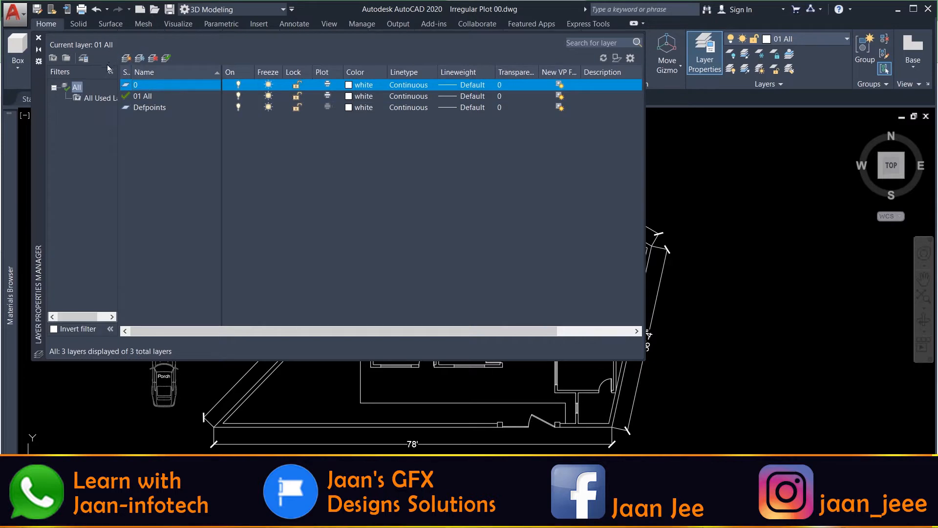
{"action": "right_click", "coordinate": [152, 90]}
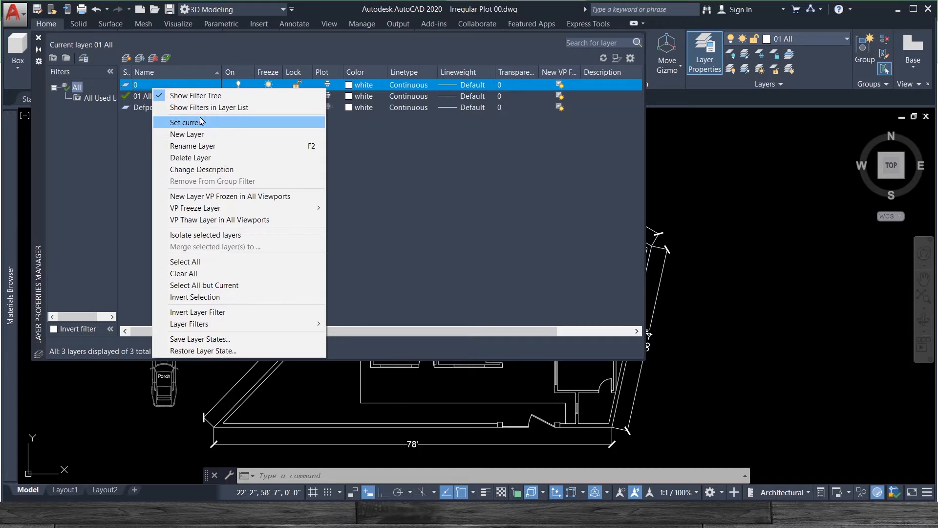
{"action": "left_click", "coordinate": [146, 85]}
{"action": "right_click", "coordinate": [146, 85]}
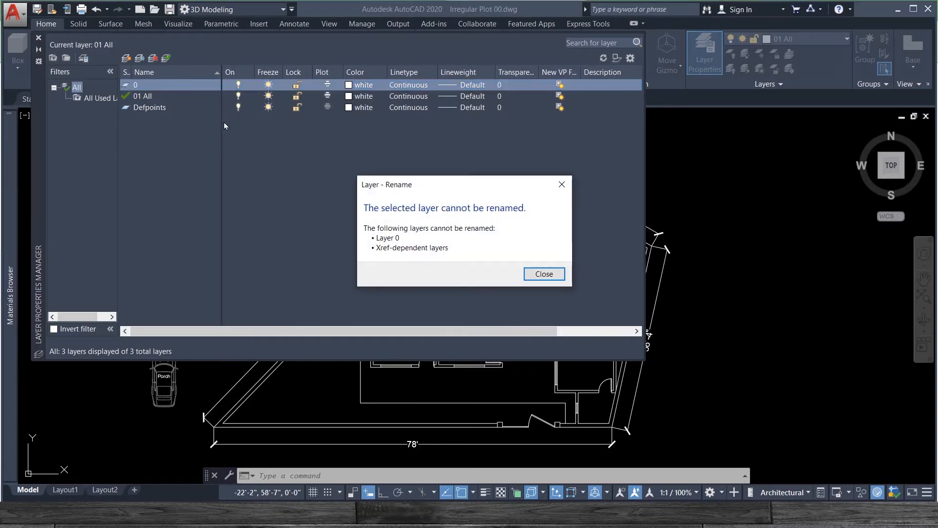
{"action": "left_click", "coordinate": [544, 274]}
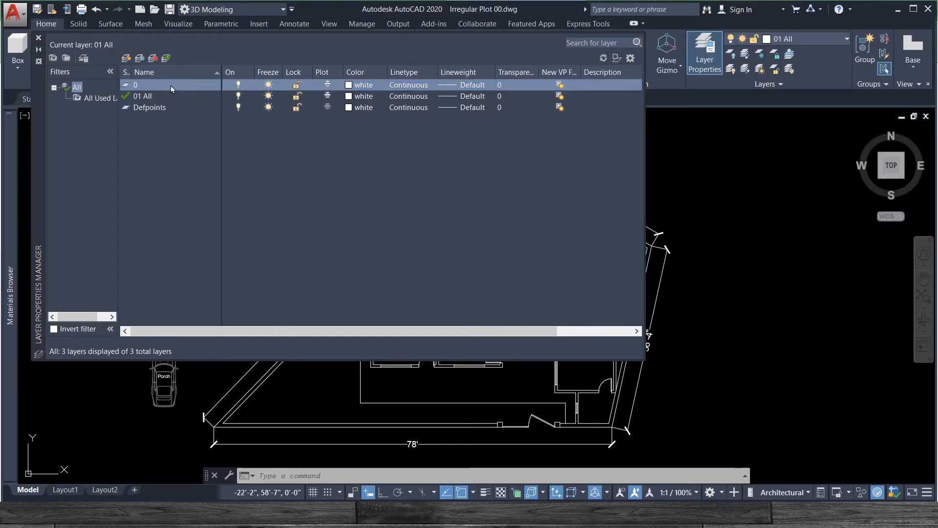
Create a new layer named Walls.
{"action": "right_click", "coordinate": [171, 86]}
{"action": "left_click", "coordinate": [126, 61]}
{"action": "left_click", "coordinate": [127, 58]}
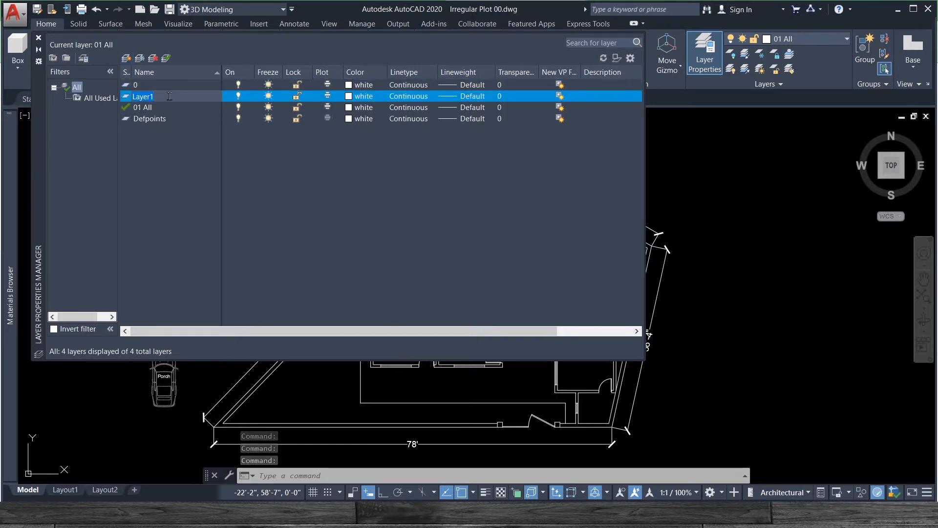
{"action": "type", "text": "Wa"}
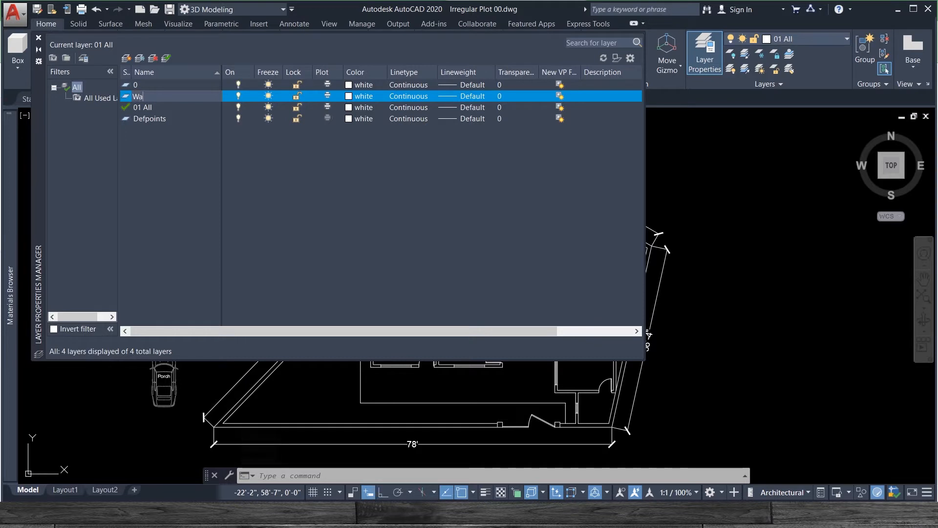
{"action": "type", "text": "lls"}
{"action": "key", "text": "Return"}
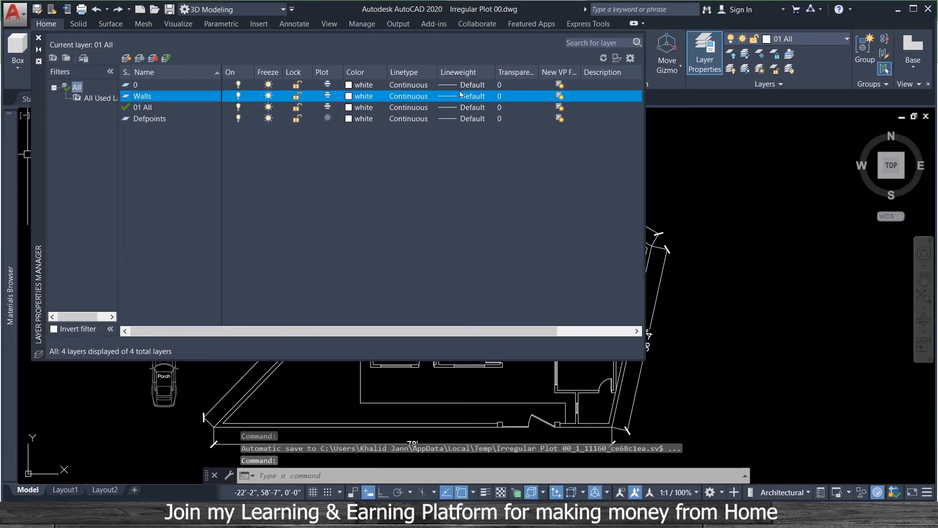
Set the Walls layer's lineweight to 0.30 mm.
{"action": "left_click", "coordinate": [446, 97]}
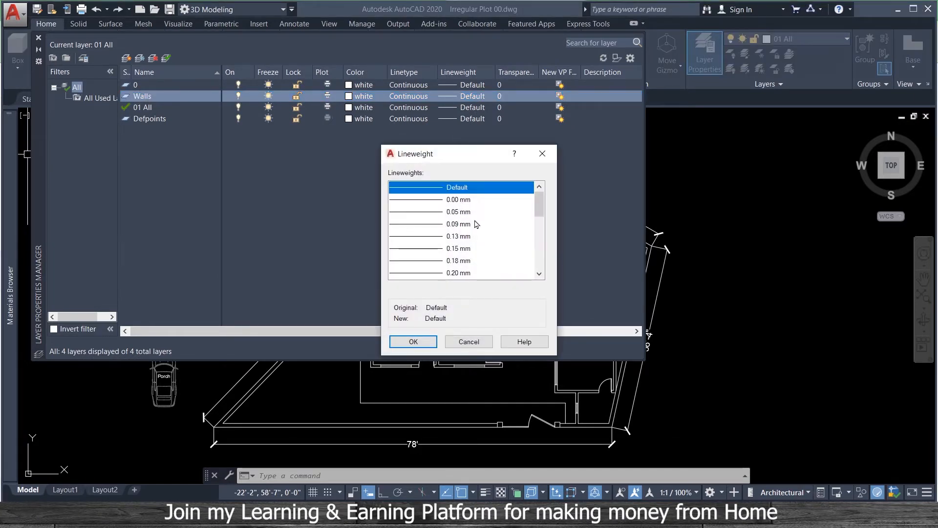
{"action": "scroll", "coordinate": [470, 235], "scroll_direction": "down", "scroll_amount": 3}
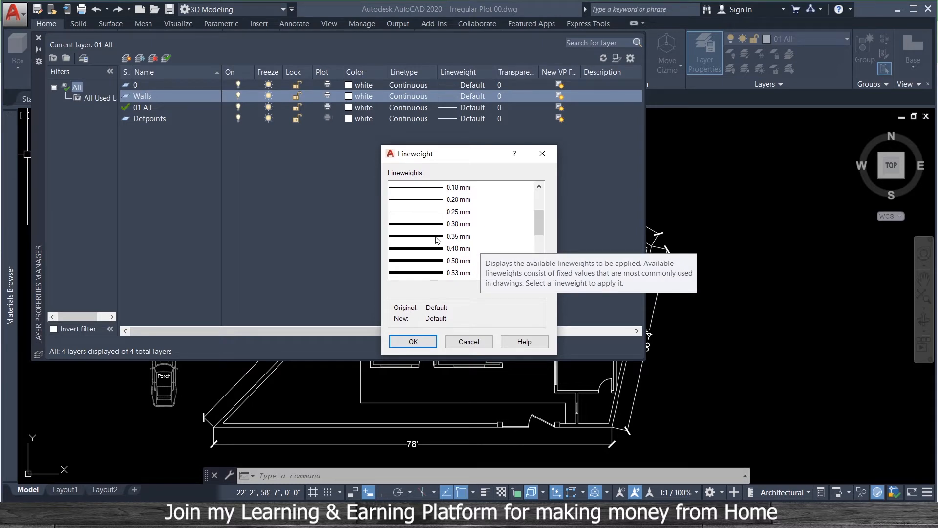
{"action": "left_click", "coordinate": [435, 225]}
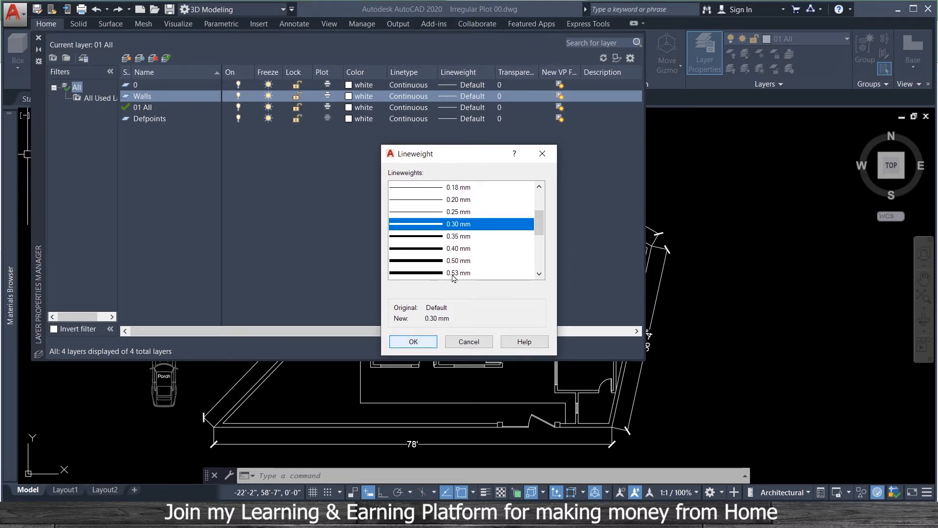
{"action": "left_click", "coordinate": [413, 343]}
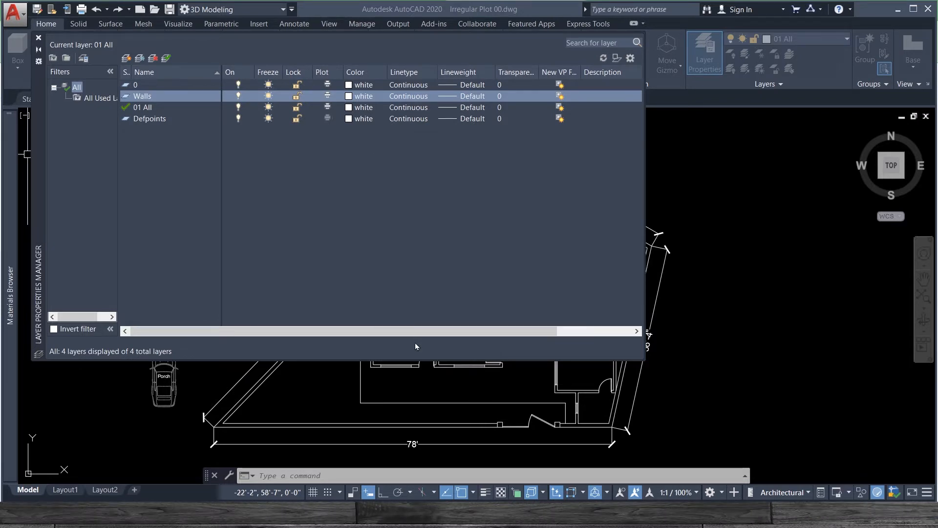
Create a new layer named Doors, based on layer 0.
{"action": "right_click", "coordinate": [166, 95]}
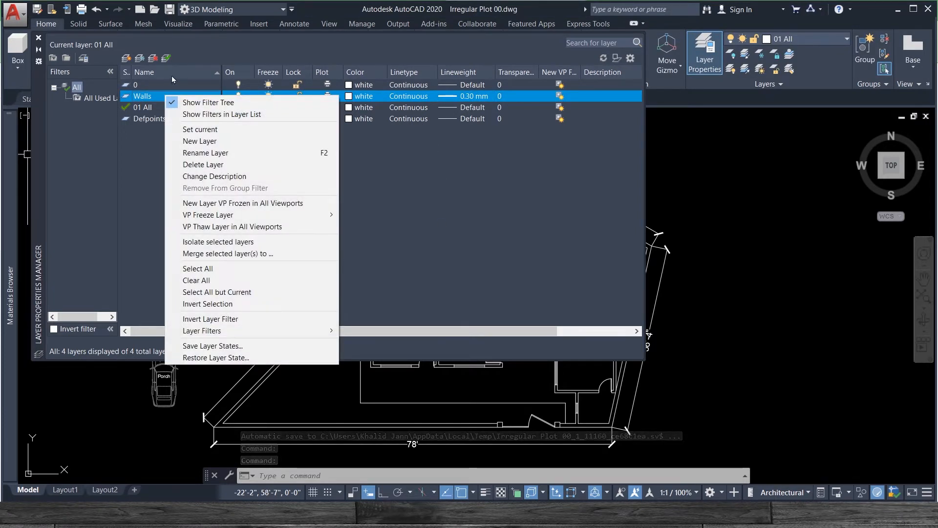
{"action": "left_click", "coordinate": [170, 82]}
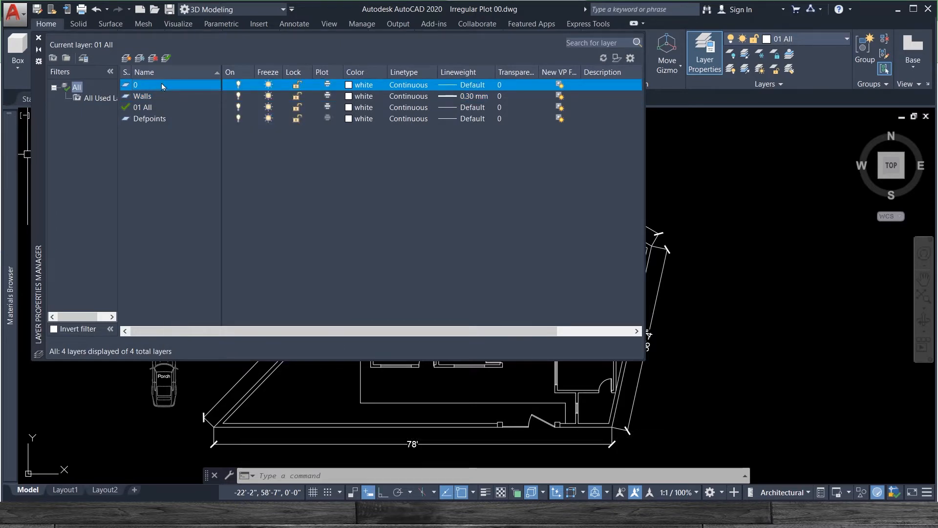
{"action": "right_click", "coordinate": [162, 86]}
{"action": "left_click", "coordinate": [223, 129]}
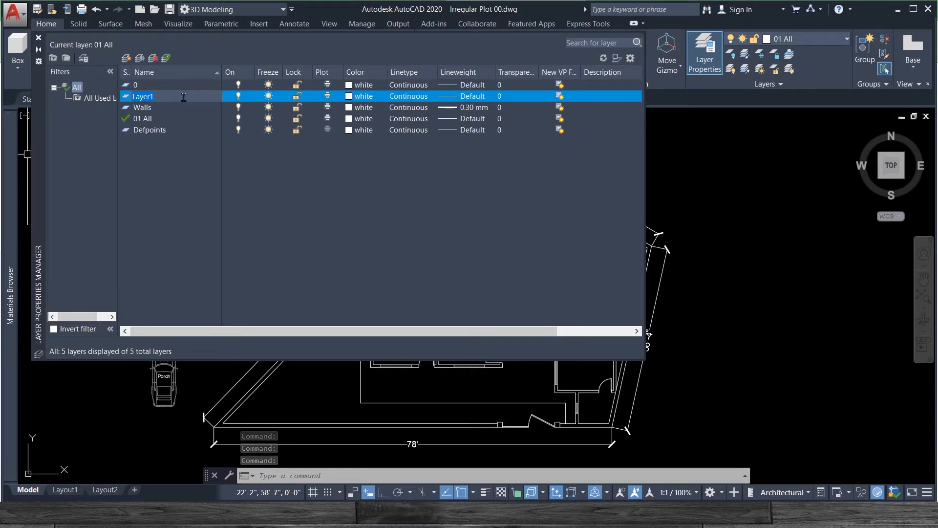
{"action": "type", "text": "Doo"}
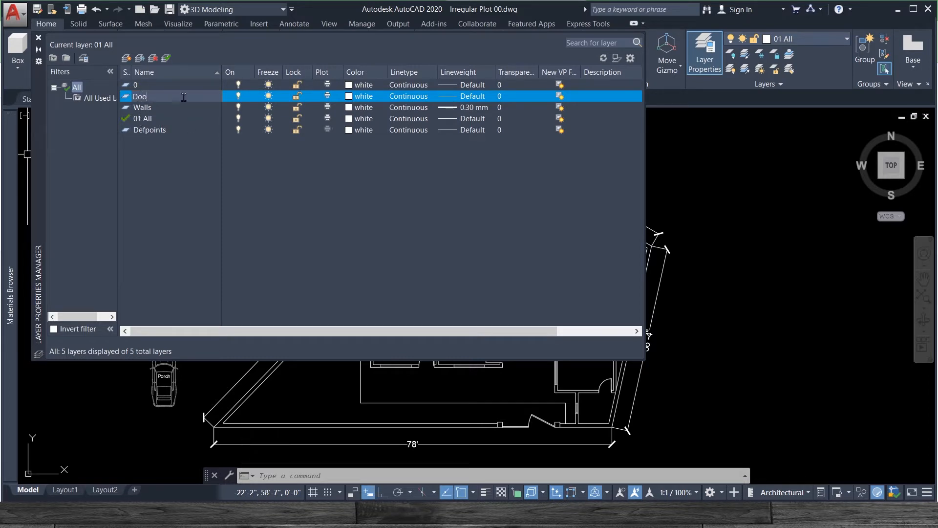
{"action": "type", "text": "rs"}
Set the Doors layer's lineweight to 0.00 mm.
{"action": "left_click", "coordinate": [453, 97]}
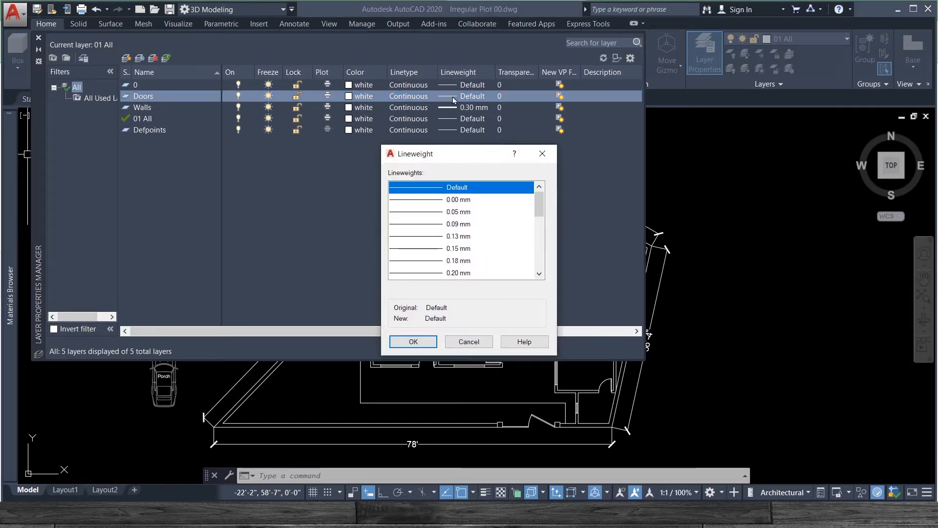
{"action": "left_click", "coordinate": [448, 201]}
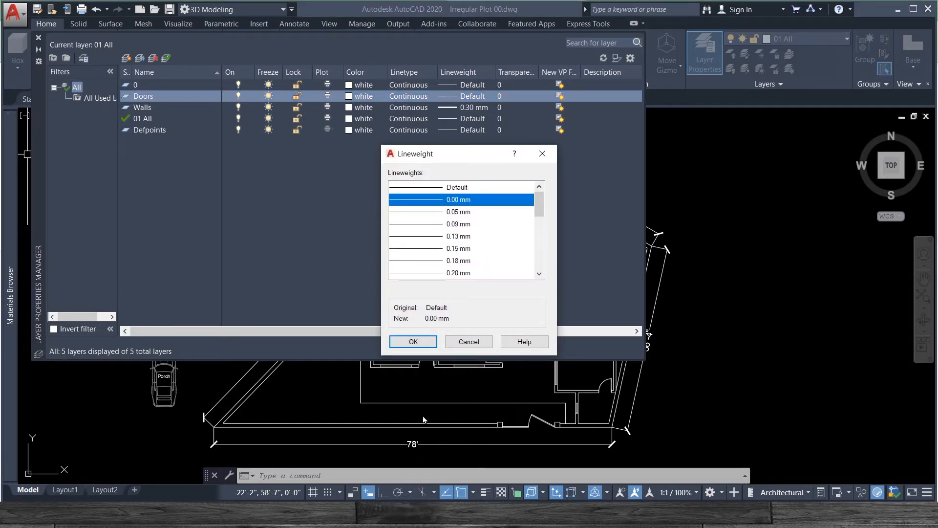
{"action": "left_click", "coordinate": [412, 345]}
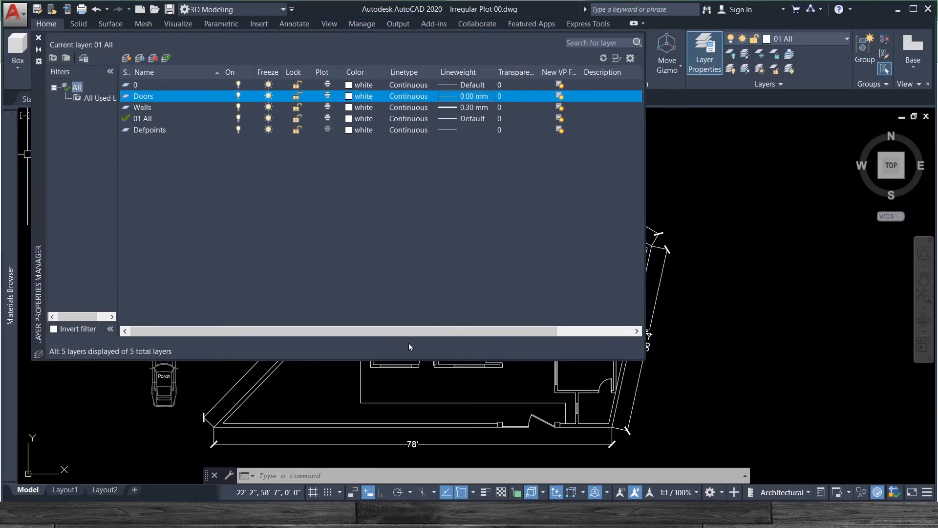
Create a new layer based on layer 0 and name it Windows.
{"action": "left_click", "coordinate": [149, 84]}
{"action": "right_click", "coordinate": [149, 85]}
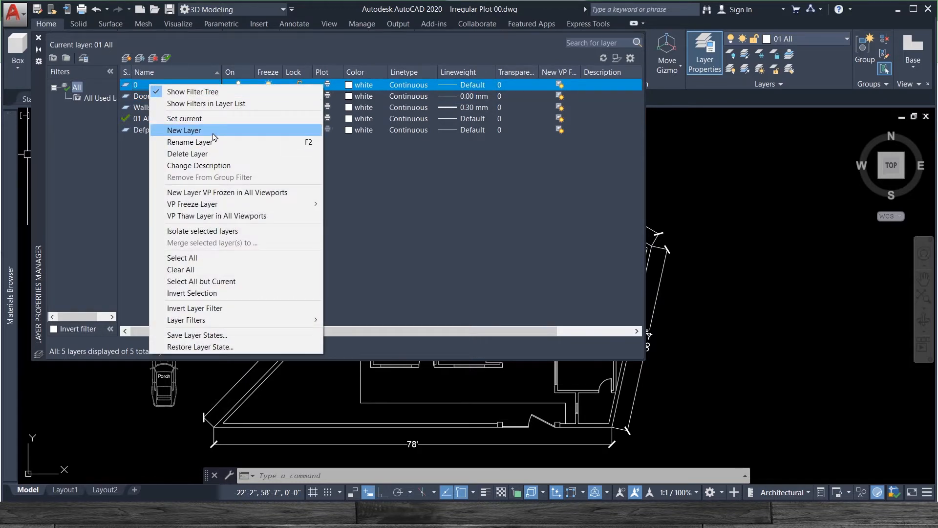
{"action": "left_click", "coordinate": [212, 131]}
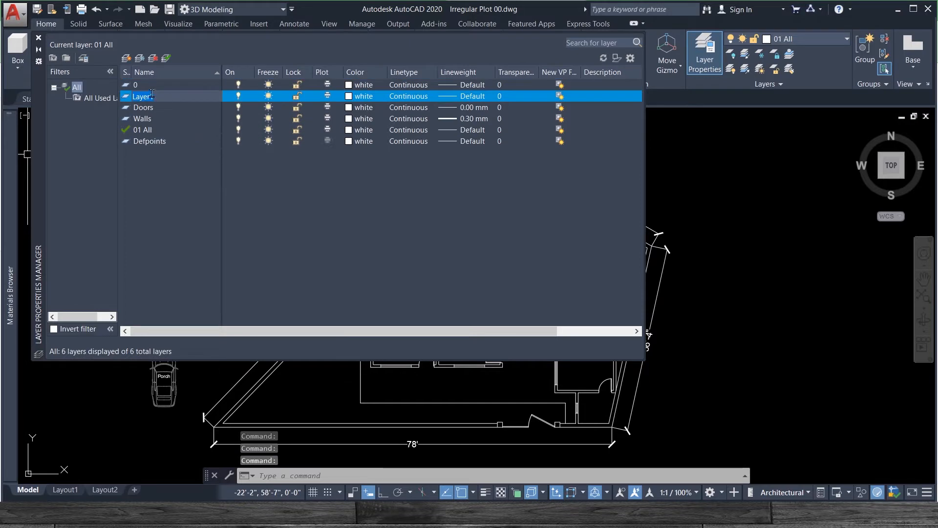
{"action": "key", "text": "Return"}
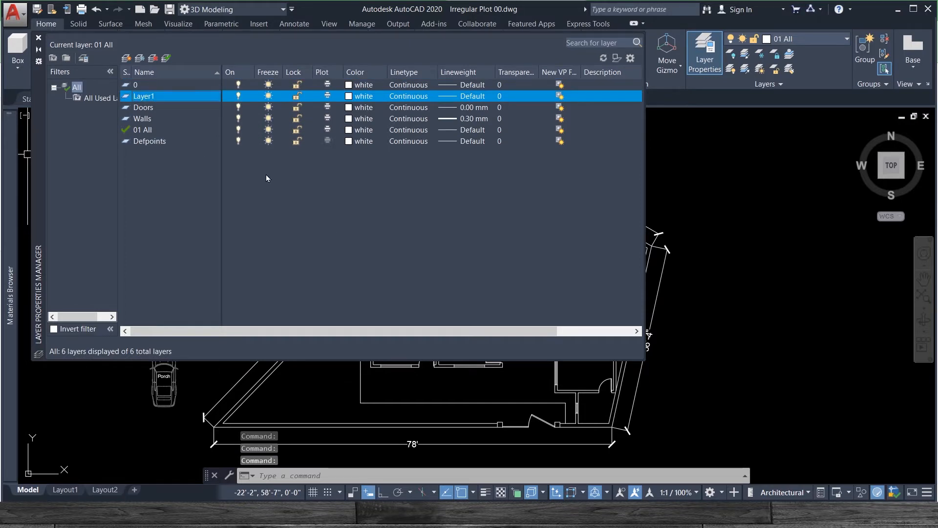
{"action": "right_click", "coordinate": [170, 97]}
{"action": "left_click", "coordinate": [238, 152]}
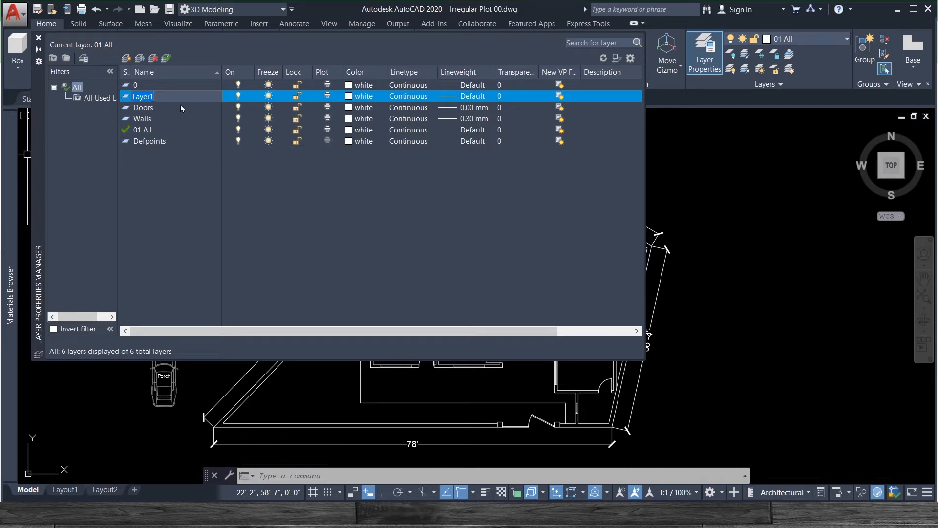
{"action": "type", "text": "Windows"}
{"action": "key", "text": "Return"}
Set the Windows layer's lineweight to 0.00 mm and its color to red, index color 10.
{"action": "left_click", "coordinate": [447, 97]}
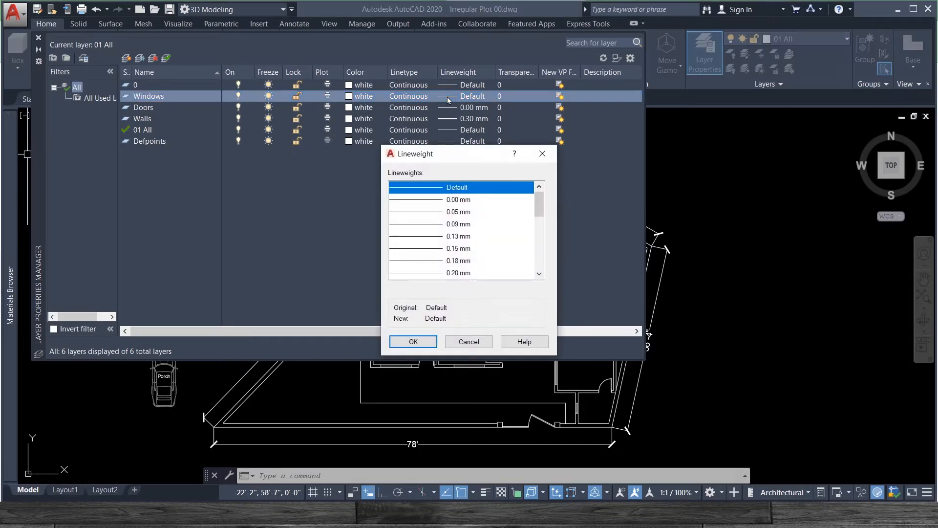
{"action": "left_click", "coordinate": [432, 200]}
{"action": "left_click", "coordinate": [414, 342]}
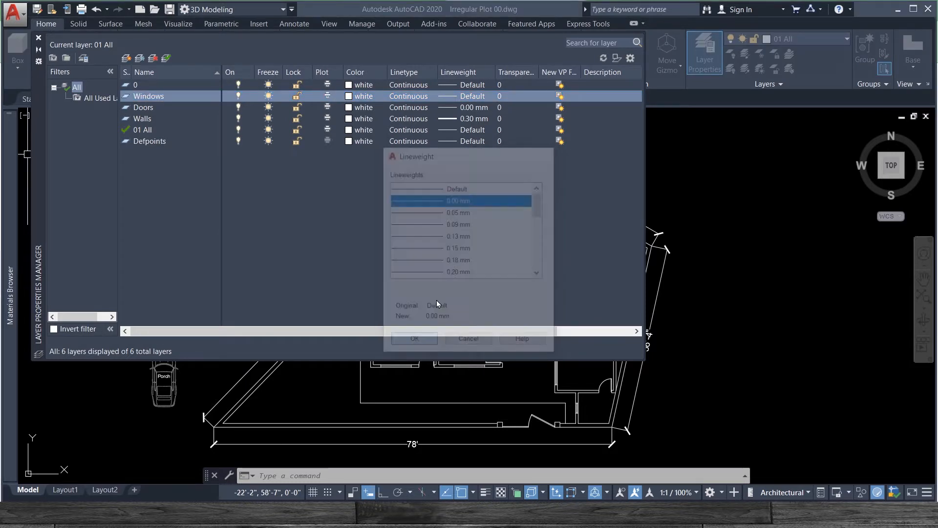
{"action": "left_click", "coordinate": [350, 97]}
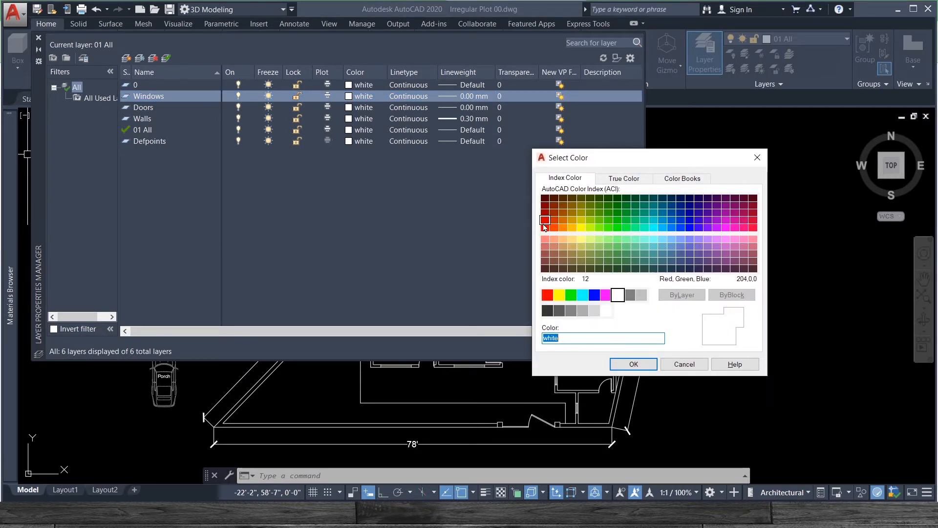
{"action": "left_click", "coordinate": [545, 228]}
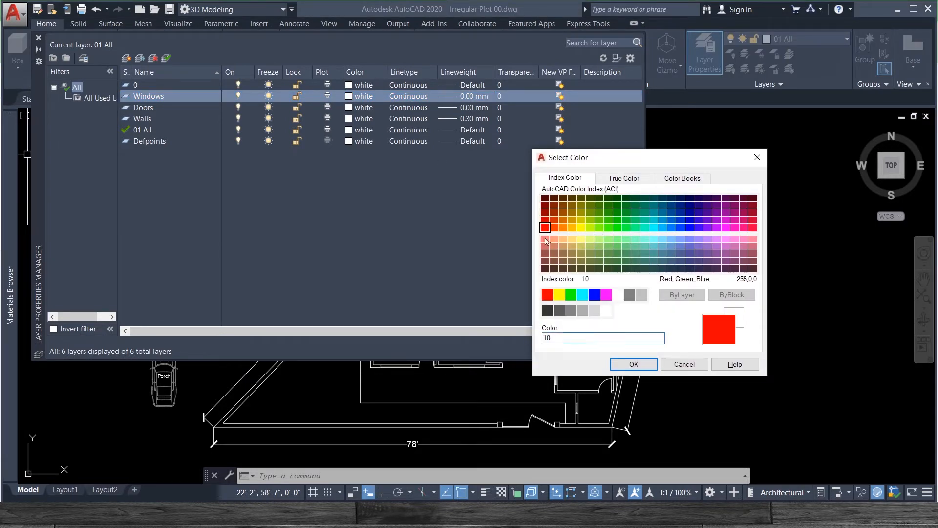
{"action": "left_click", "coordinate": [626, 369]}
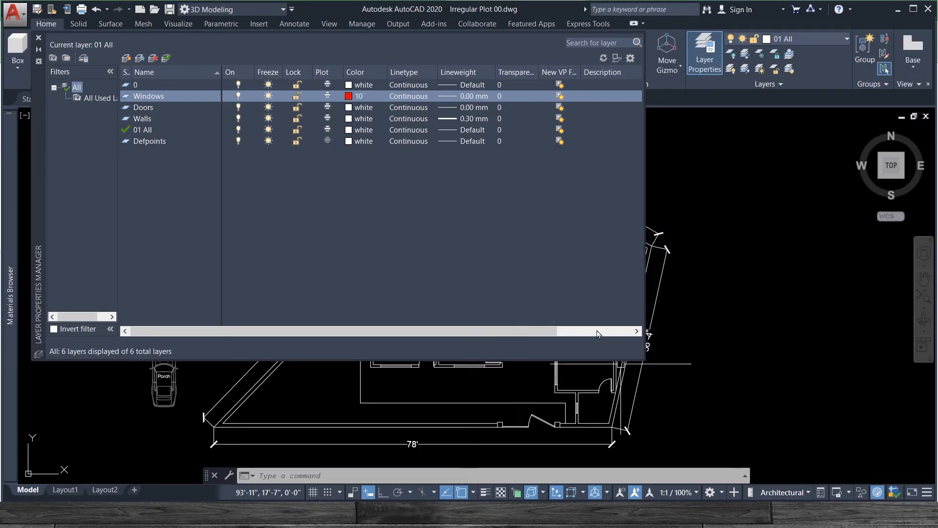
{"action": "right_click", "coordinate": [349, 98]}
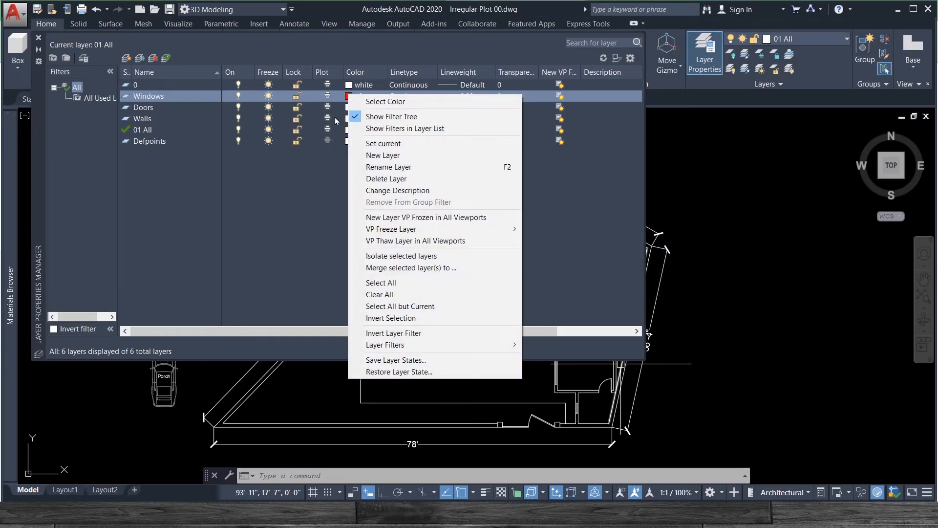
{"action": "left_click", "coordinate": [317, 213]}
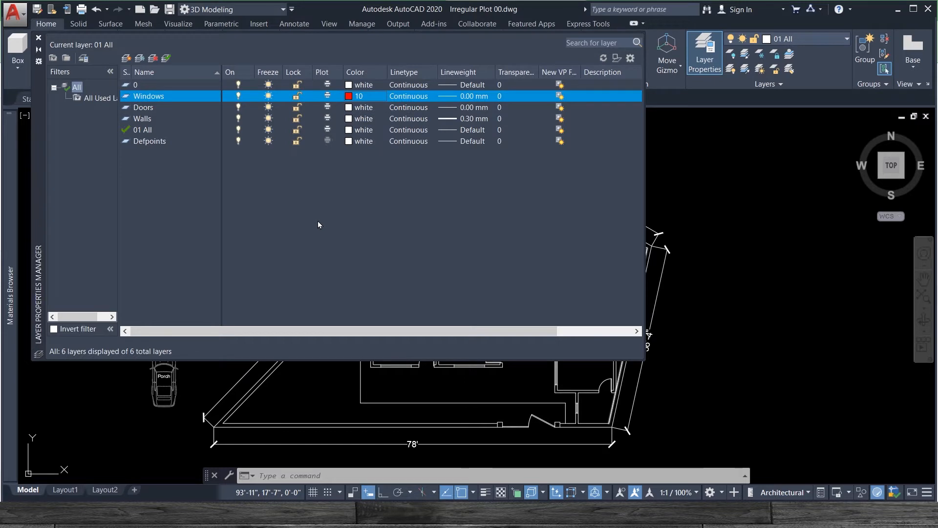
{"action": "left_click", "coordinate": [349, 96]}
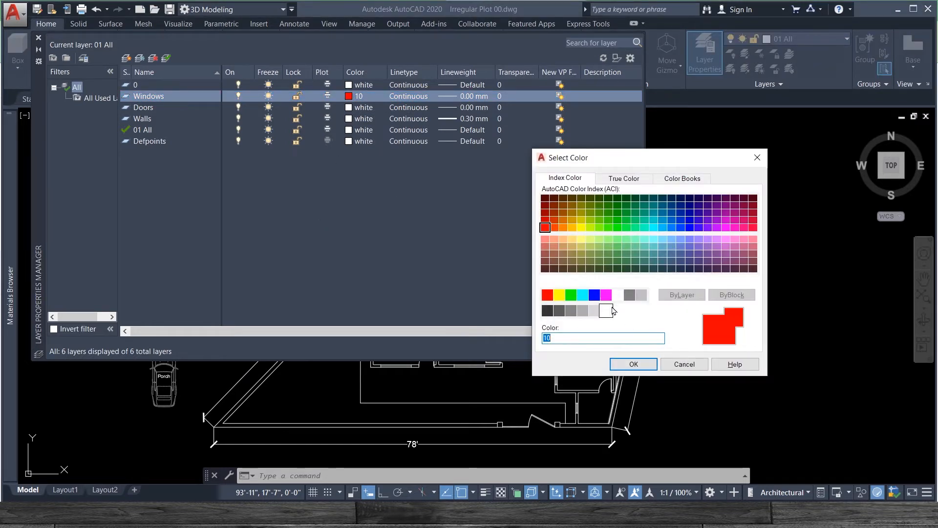
{"action": "left_click", "coordinate": [620, 299]}
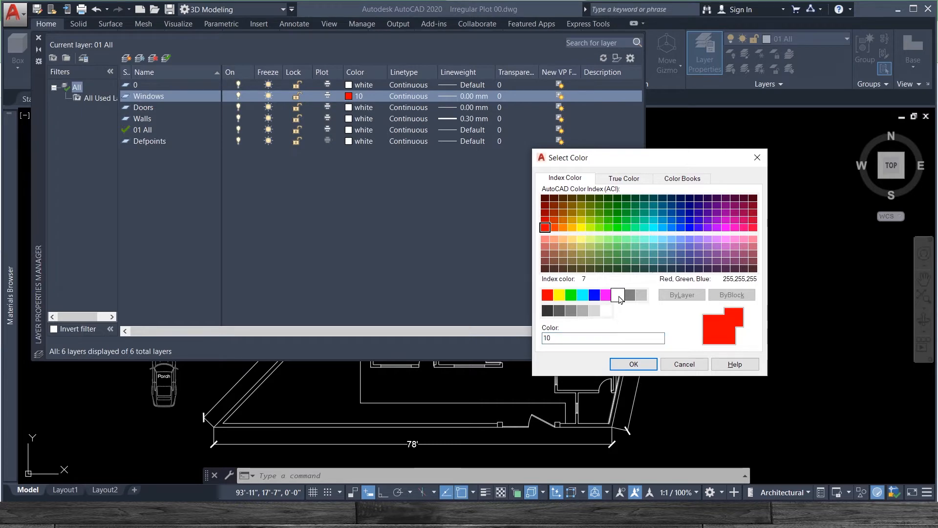
{"action": "left_click", "coordinate": [694, 365]}
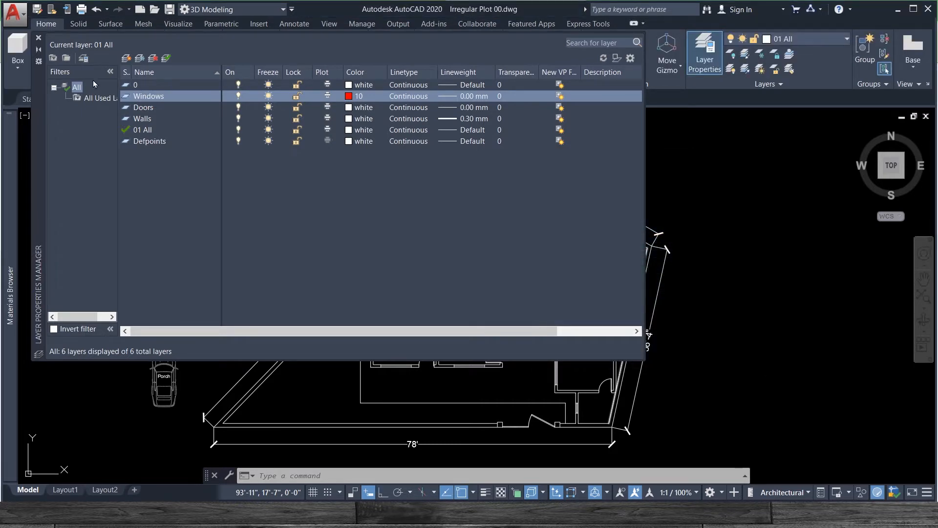
Delete the red Windows layer and create a new layer named Windows based on layer 0.
{"action": "right_click", "coordinate": [180, 99]}
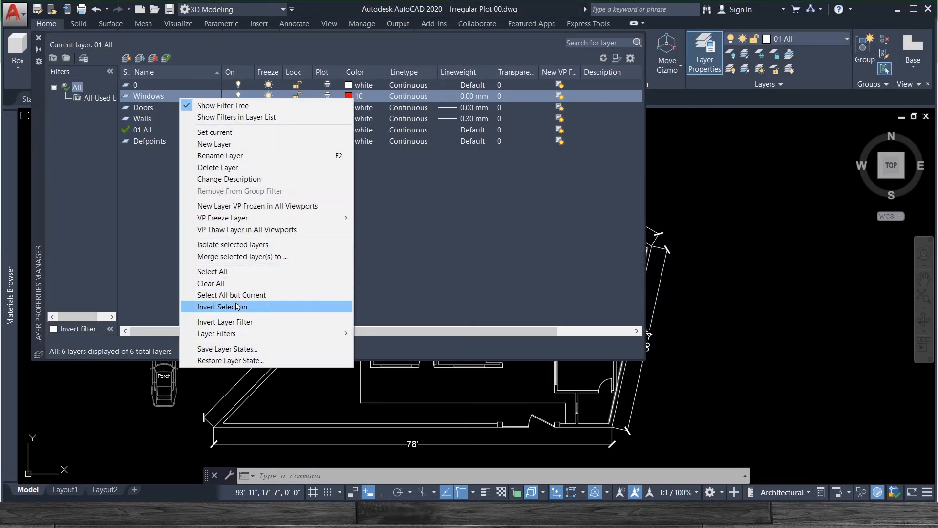
{"action": "left_click", "coordinate": [244, 167]}
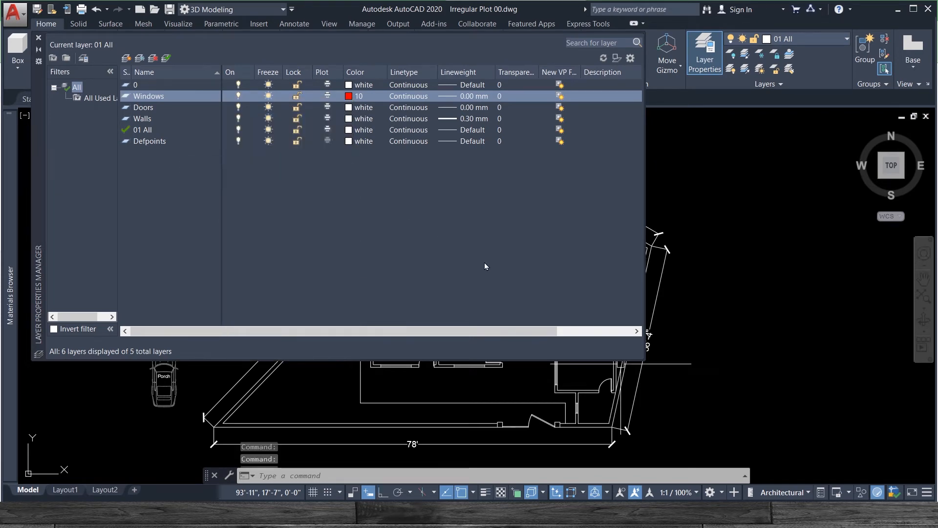
{"action": "right_click", "coordinate": [160, 86]}
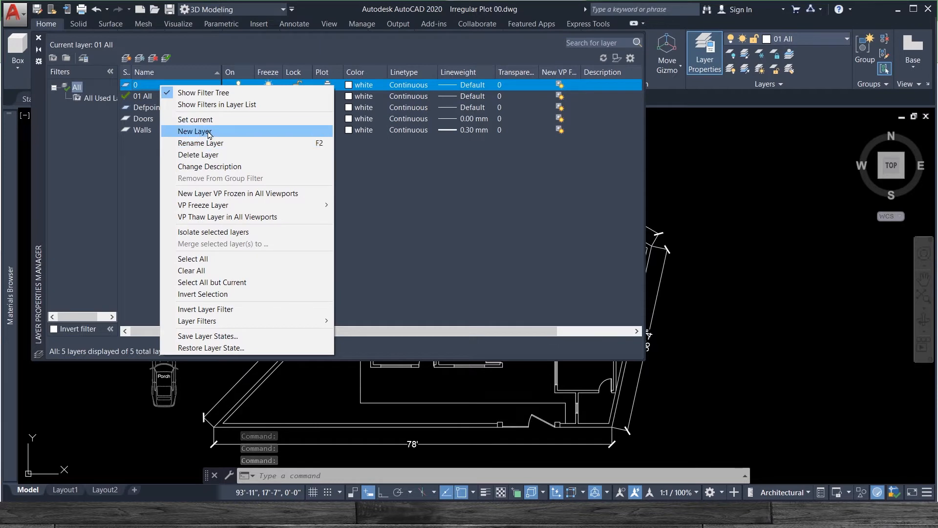
{"action": "left_click", "coordinate": [207, 131]}
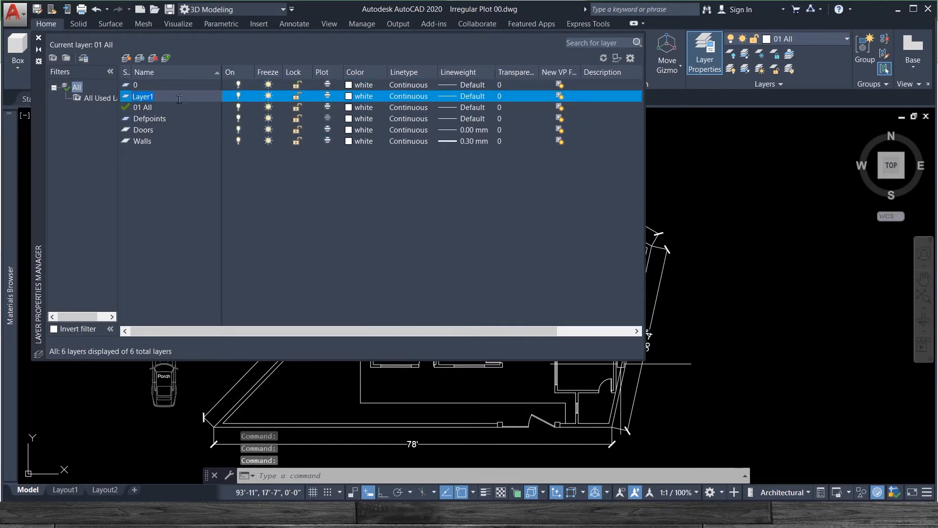
{"action": "type", "text": "Window"}
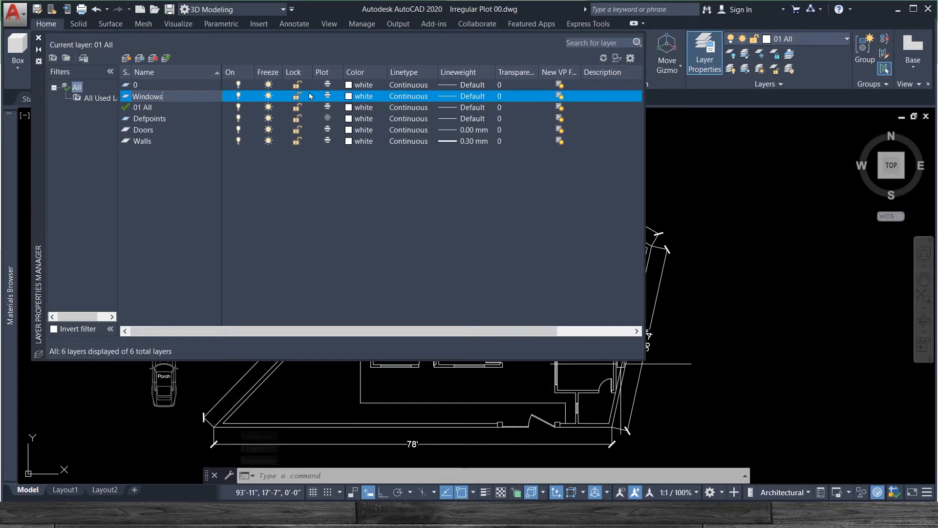
{"action": "type", "text": "s"}
{"action": "key", "text": "Return"}
Set the new Windows layer's lineweight to 0.00 mm.
{"action": "left_click", "coordinate": [444, 96]}
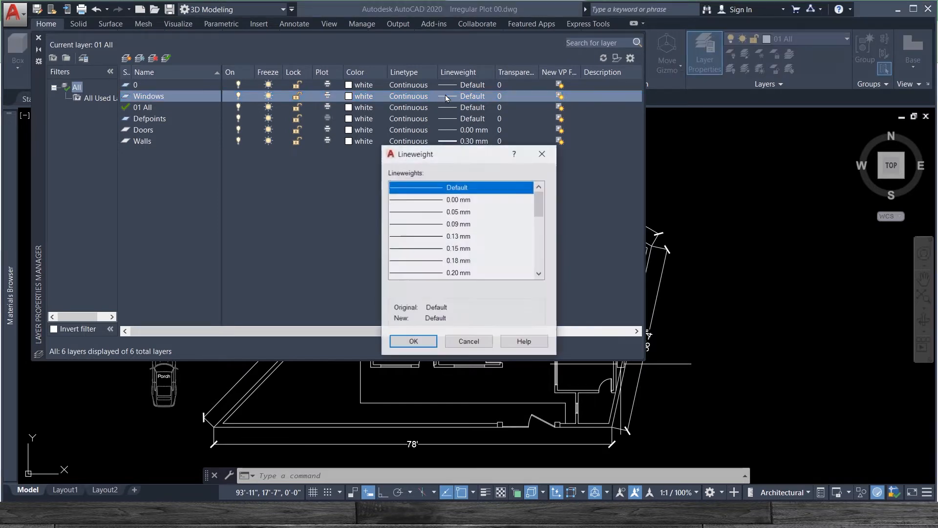
{"action": "left_click", "coordinate": [412, 198]}
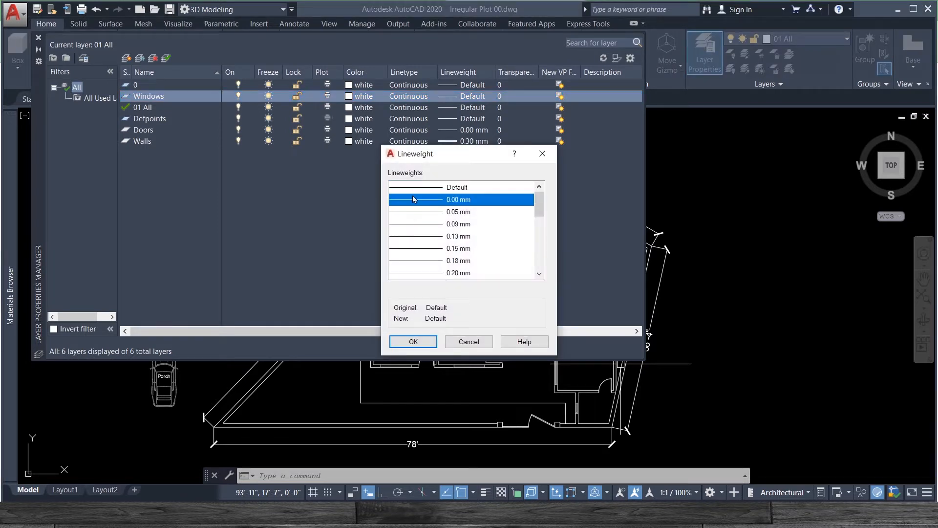
{"action": "left_click", "coordinate": [414, 342]}
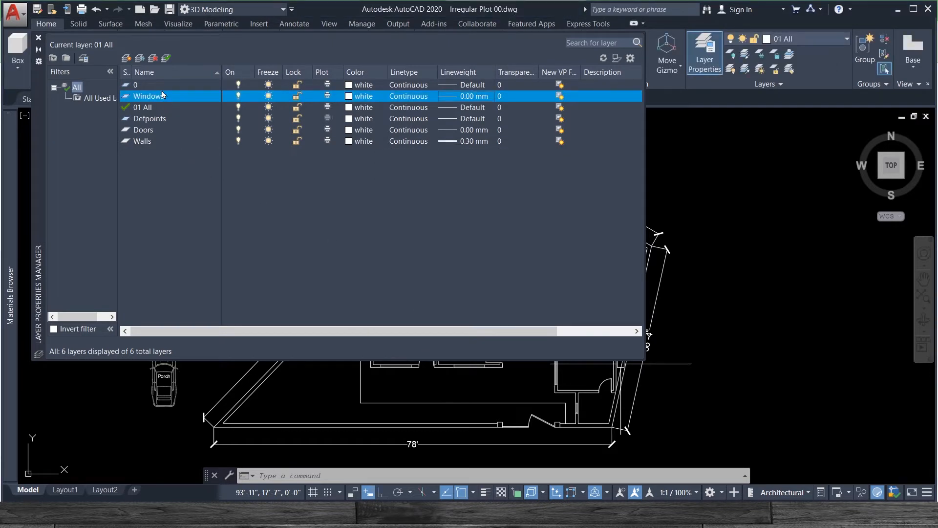
Create another layer based on layer 0 and name it Shades.
{"action": "left_click", "coordinate": [162, 86]}
{"action": "right_click", "coordinate": [163, 85]}
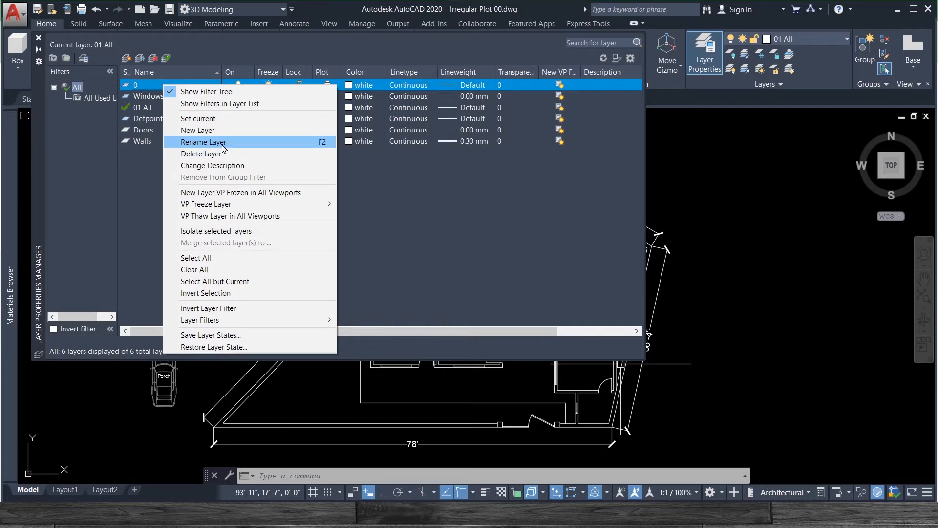
{"action": "left_click", "coordinate": [221, 130]}
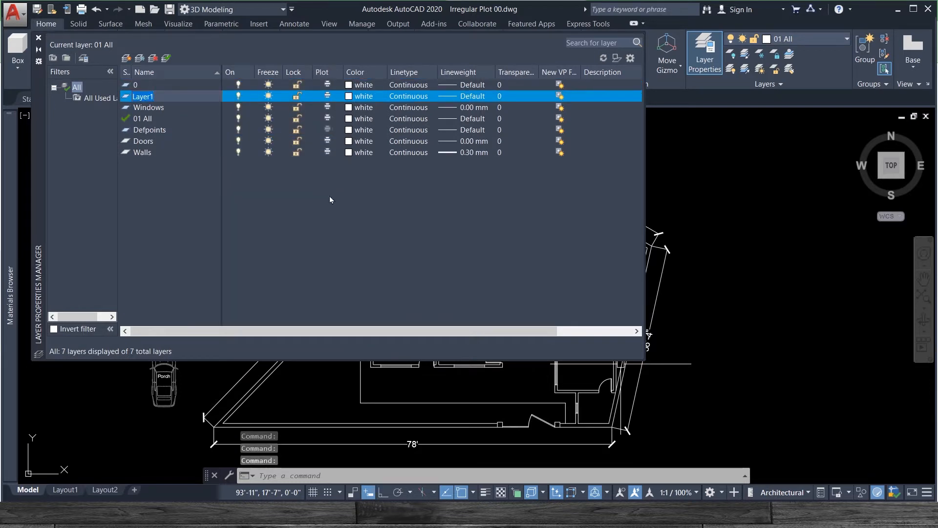
{"action": "type", "text": "Sha"}
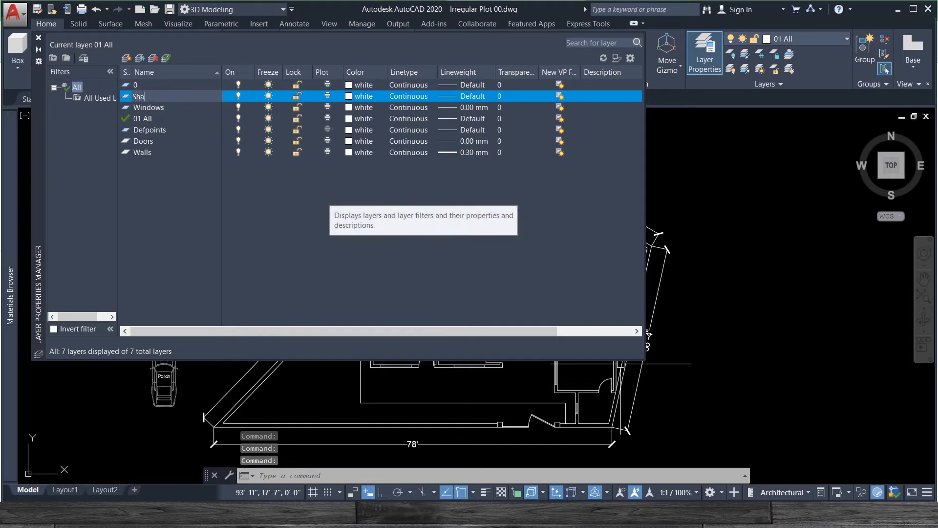
{"action": "type", "text": "des"}
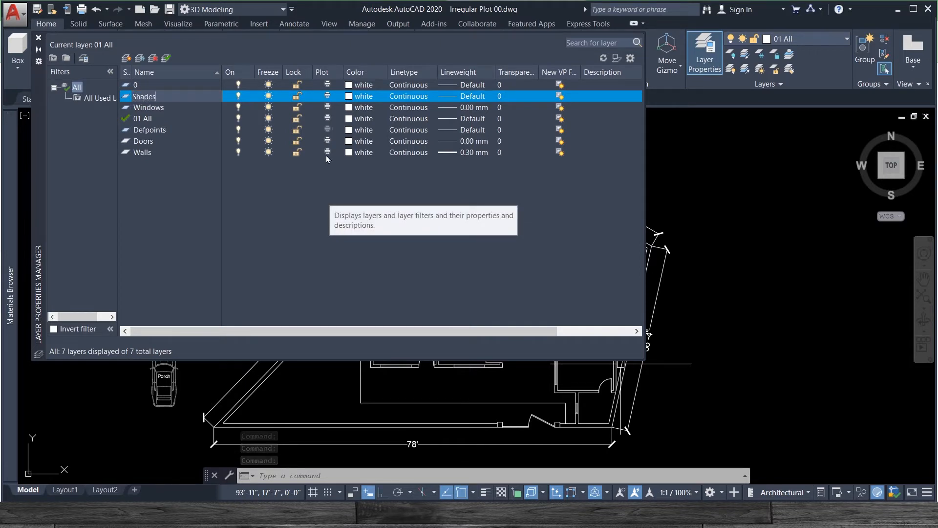
Set the Shades layer's lineweight to 0.25 mm.
{"action": "left_click", "coordinate": [449, 98]}
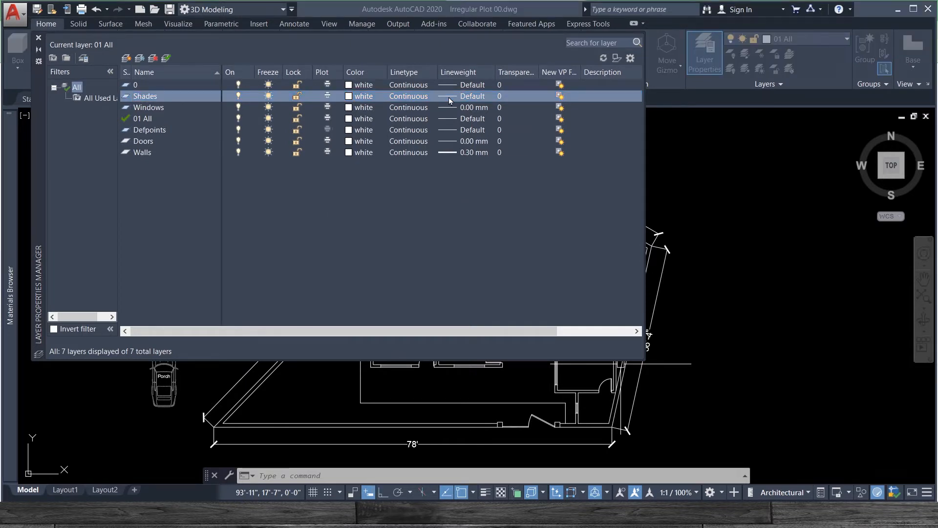
{"action": "left_click", "coordinate": [448, 96]}
{"action": "scroll", "coordinate": [445, 264], "scroll_direction": "down", "scroll_amount": 1}
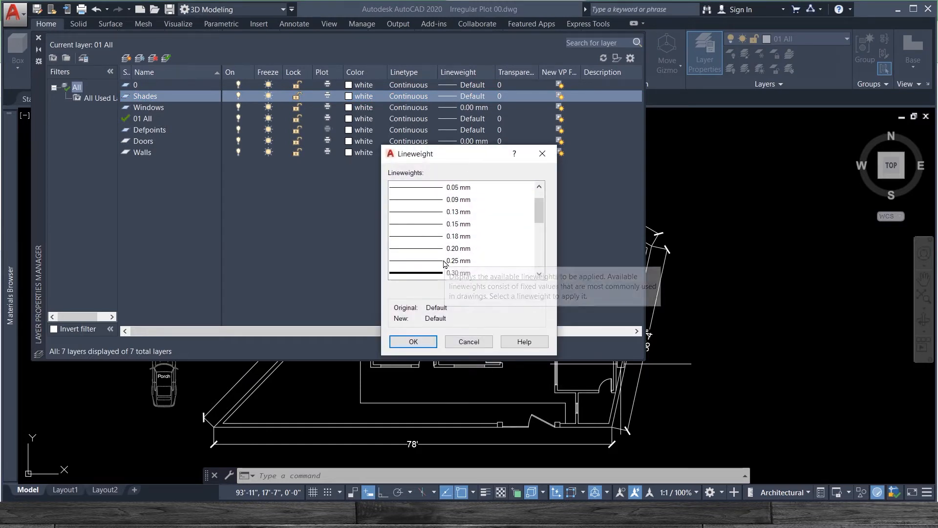
{"action": "left_click", "coordinate": [434, 262]}
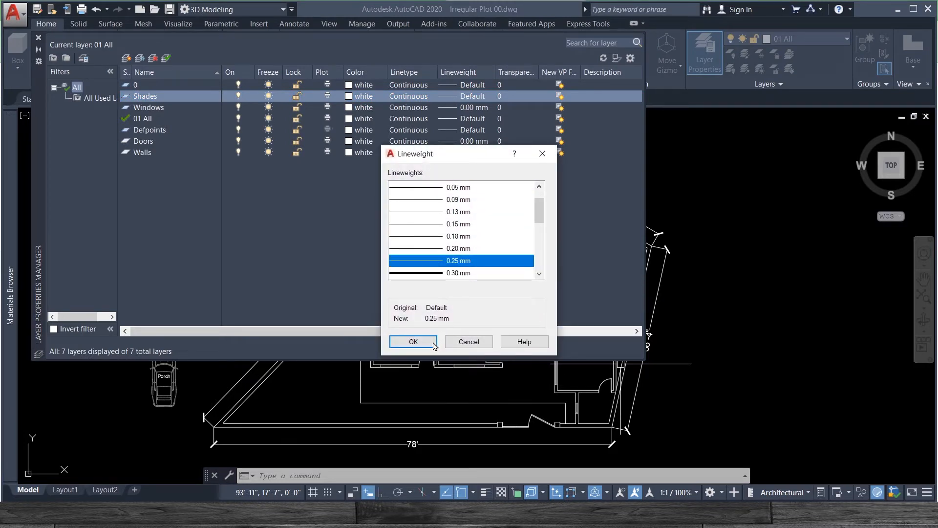
{"action": "left_click", "coordinate": [413, 342]}
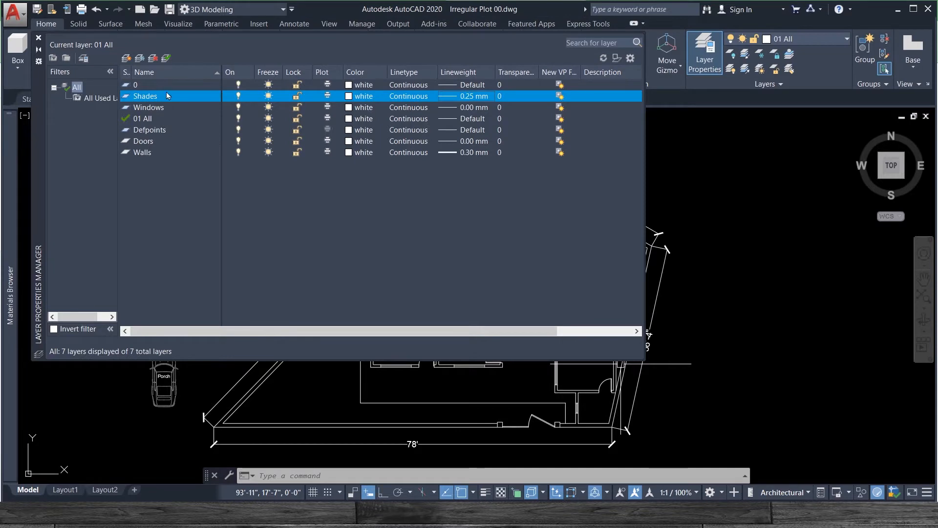
Create a new layer named Text, based on layer 0.
{"action": "left_click", "coordinate": [148, 86]}
{"action": "right_click", "coordinate": [148, 87]}
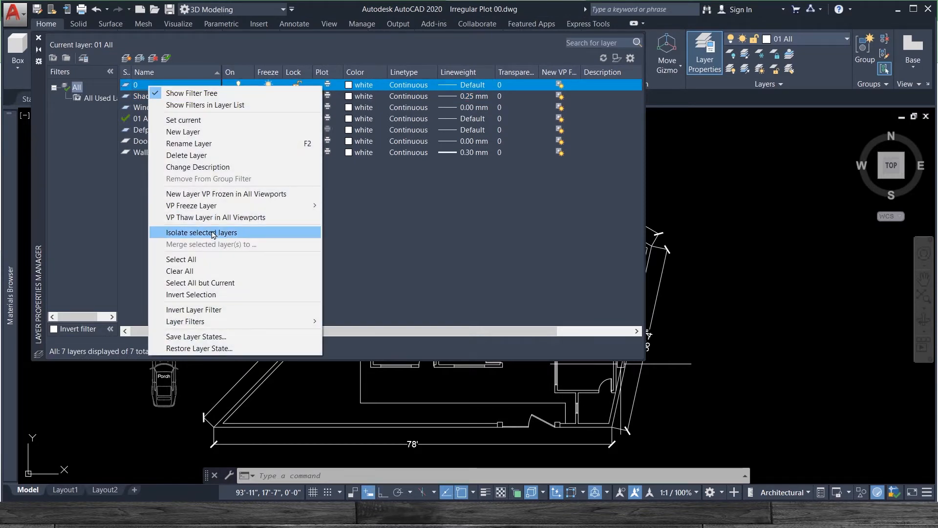
{"action": "left_click", "coordinate": [198, 131]}
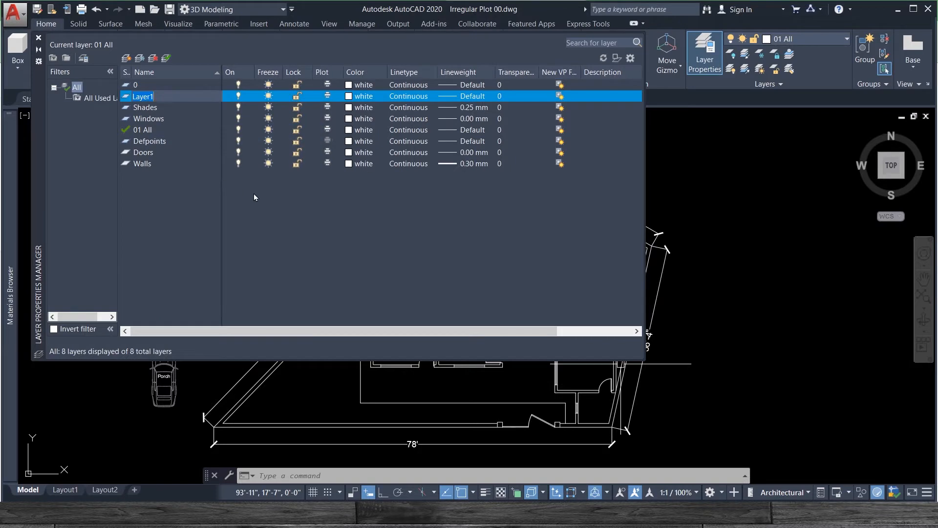
{"action": "type", "text": "Text"}
Create one more layer based on layer 0 and name it Measurements.
{"action": "right_click", "coordinate": [148, 86]}
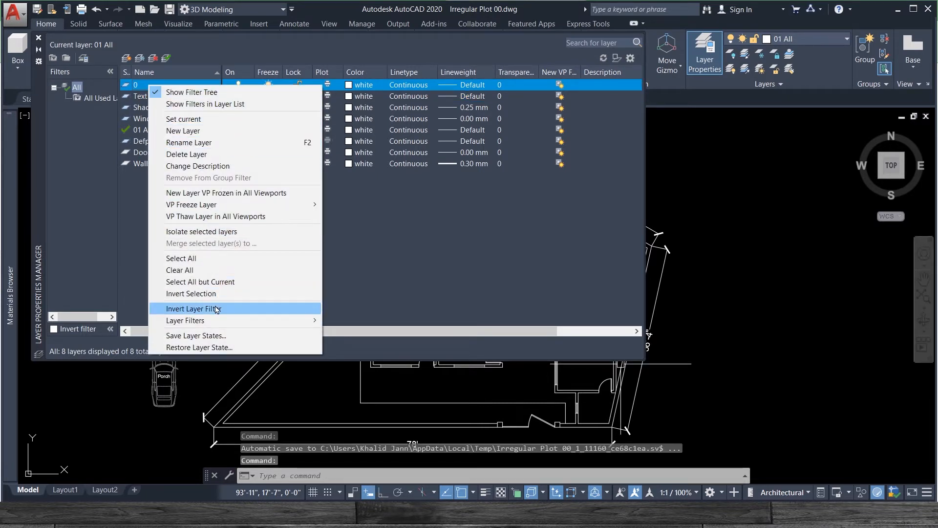
{"action": "left_click", "coordinate": [204, 132]}
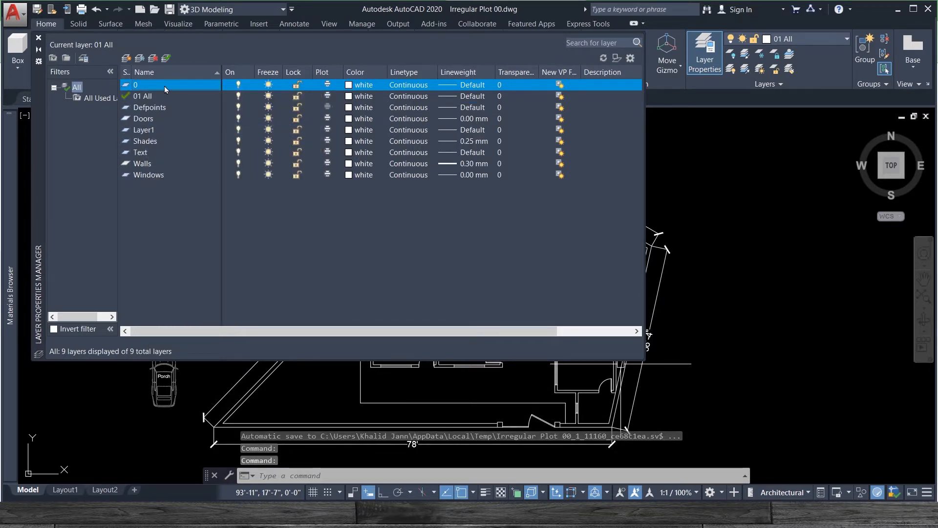
{"action": "left_click", "coordinate": [160, 130]}
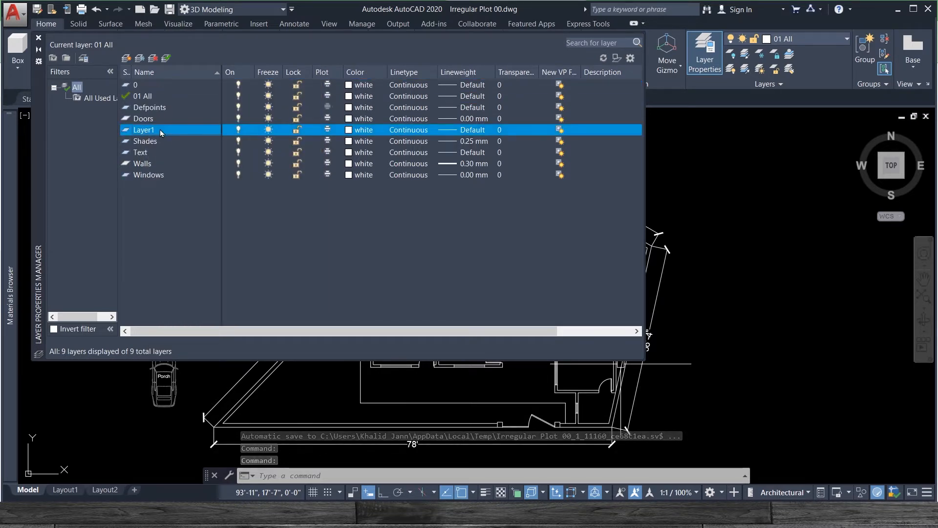
{"action": "left_click", "coordinate": [158, 130]}
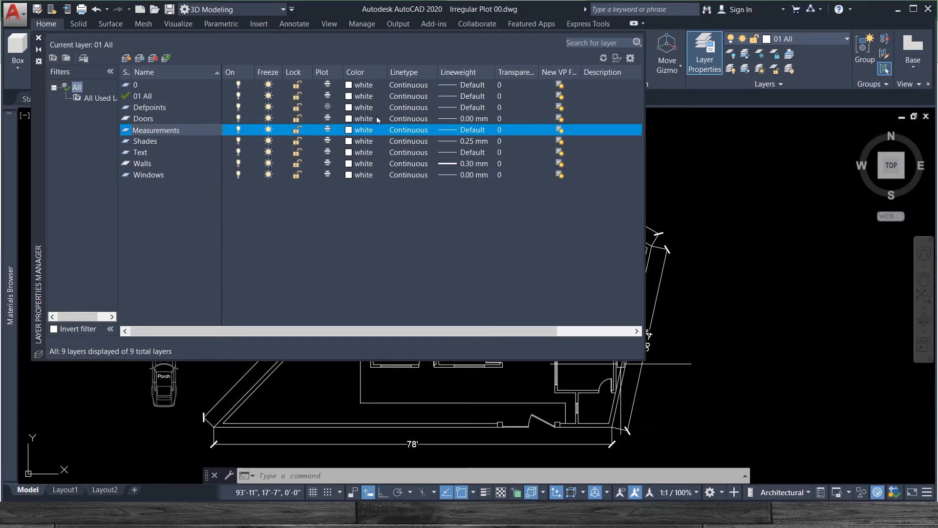
Set the Measurements layer's lineweight to 0.00 mm and close the layer properties manager.
{"action": "left_click", "coordinate": [447, 130]}
{"action": "left_click", "coordinate": [437, 201]}
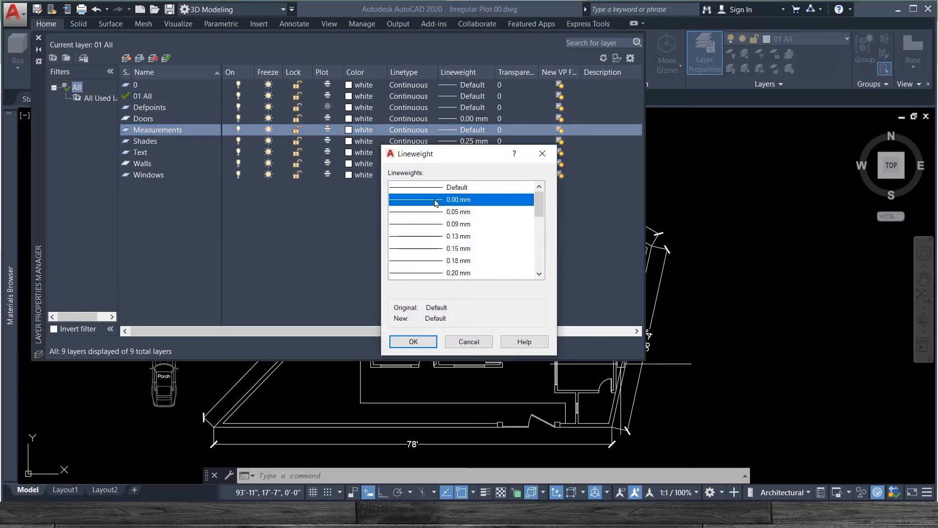
{"action": "left_click", "coordinate": [413, 341]}
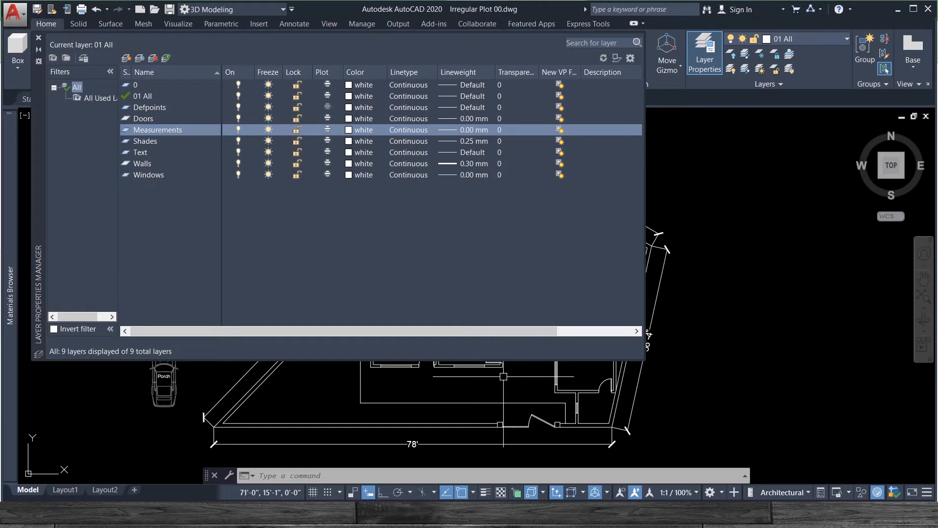
{"action": "scroll", "coordinate": [504, 377], "scroll_direction": "down", "scroll_amount": 3}
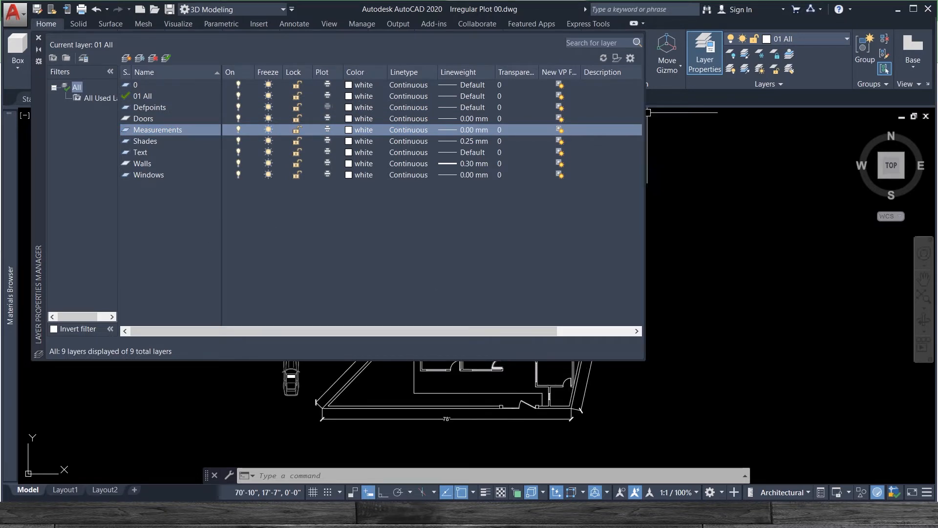
{"action": "left_click", "coordinate": [39, 39]}
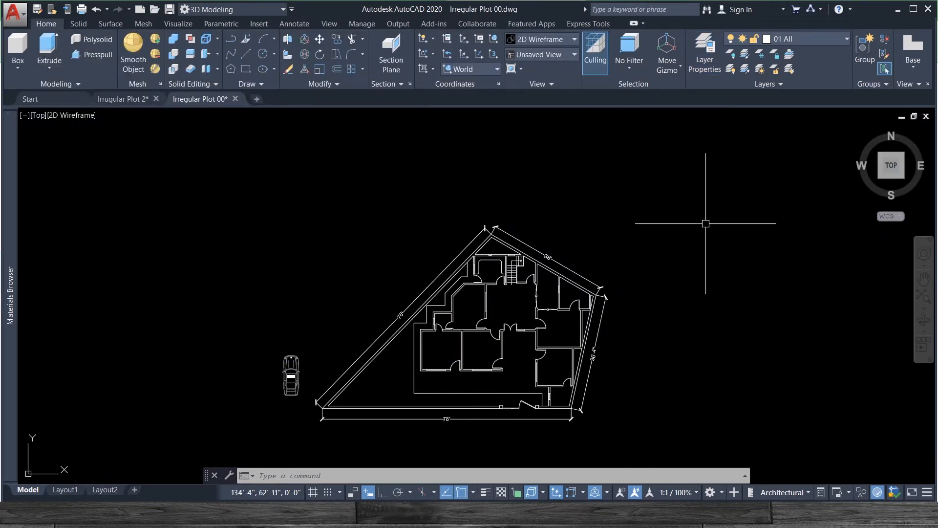
Select the boundary wall lines that meet at the upper corner of the plot.
{"action": "left_click", "coordinate": [799, 38]}
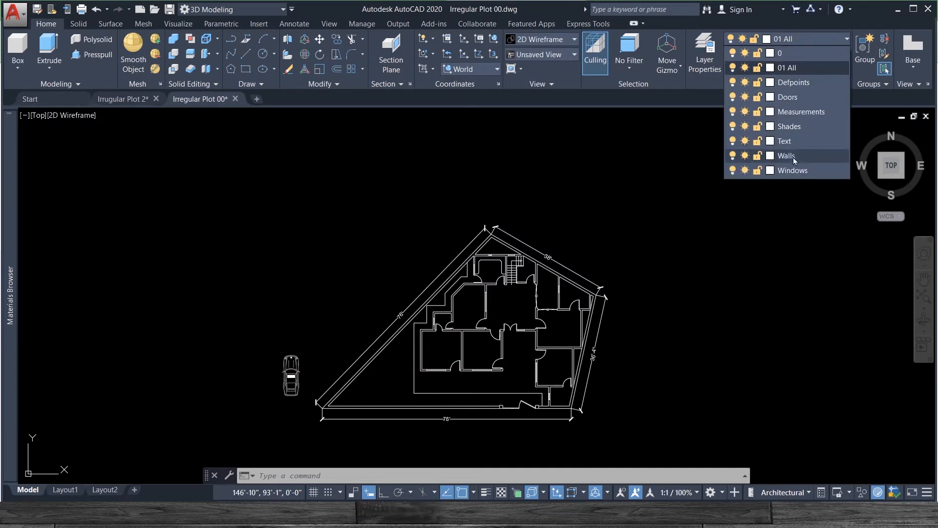
{"action": "left_click", "coordinate": [810, 37]}
{"action": "scroll", "coordinate": [479, 254], "scroll_direction": "up", "scroll_amount": 4}
{"action": "left_click", "coordinate": [536, 239]}
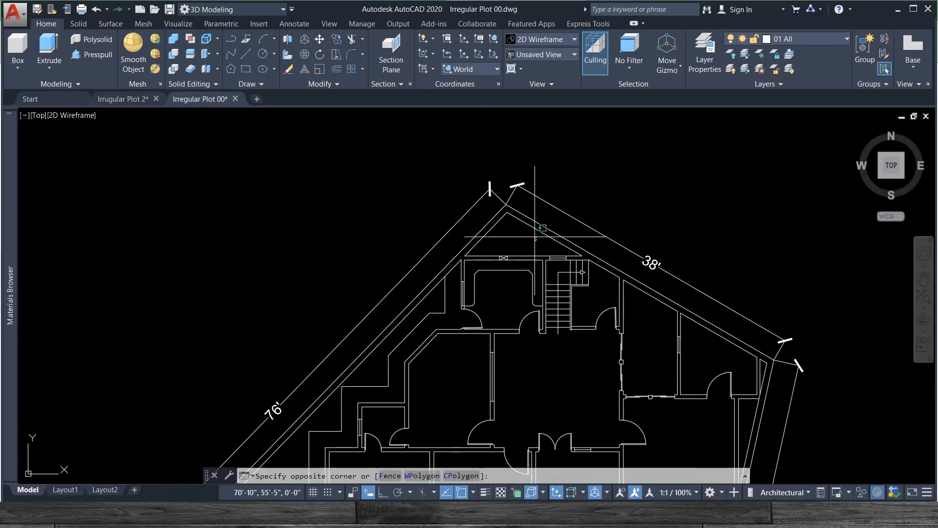
{"action": "left_click", "coordinate": [492, 210]}
Add the wall lines and end caps on both sides of the X-marked opening in the uppermost room's wall to the selection.
{"action": "scroll", "coordinate": [508, 252], "scroll_direction": "up", "scroll_amount": 6}
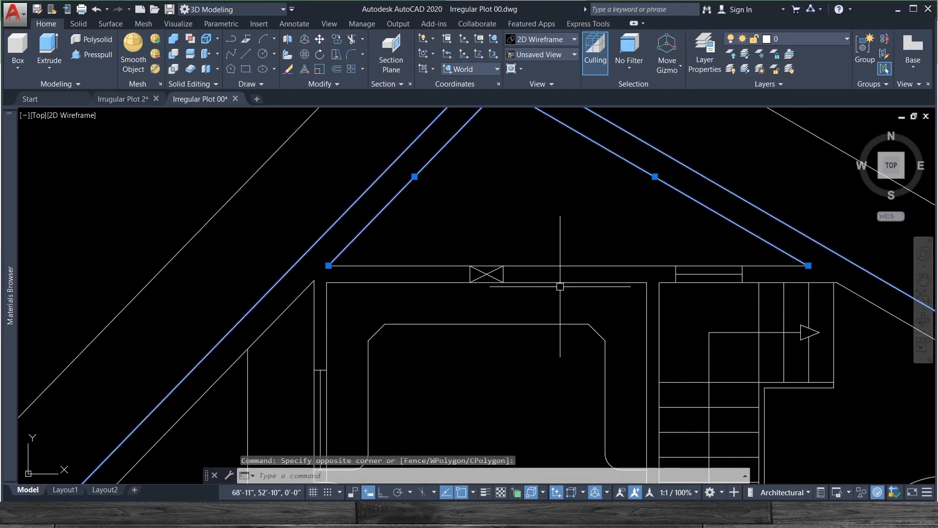
{"action": "left_click", "coordinate": [548, 253]}
{"action": "left_click", "coordinate": [493, 250]}
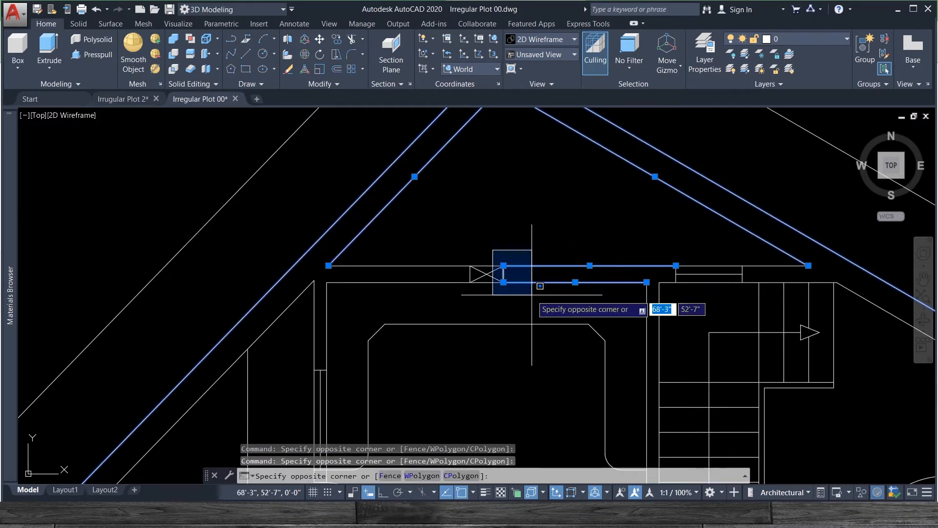
{"action": "left_click", "coordinate": [532, 294]}
{"action": "left_click", "coordinate": [459, 250]}
{"action": "left_click", "coordinate": [480, 304]}
{"action": "left_click", "coordinate": [440, 295]}
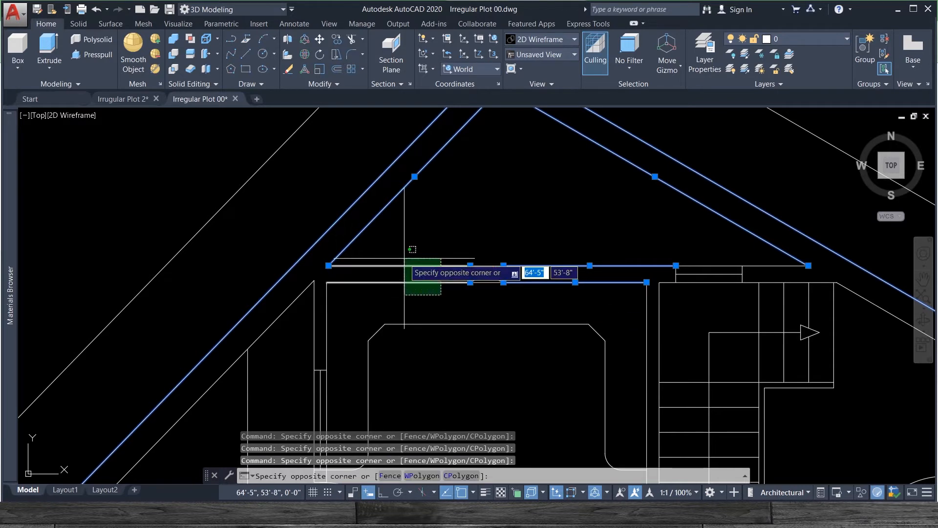
{"action": "left_click", "coordinate": [404, 258]}
Add the wall lines at the uppermost room's upper-left corner, including the end cap at the side window, to the selection.
{"action": "left_click", "coordinate": [350, 314]}
{"action": "left_click", "coordinate": [307, 278]}
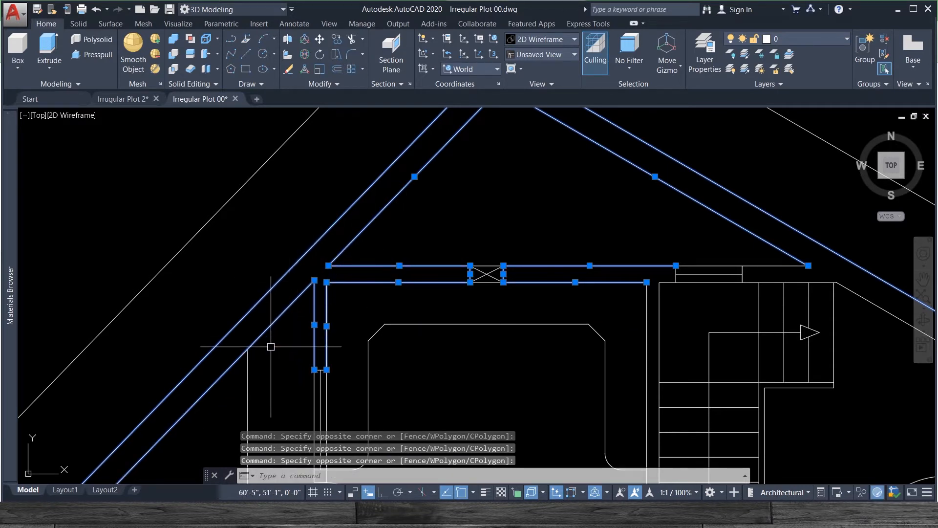
{"action": "left_click", "coordinate": [281, 353]}
{"action": "left_click", "coordinate": [342, 381]}
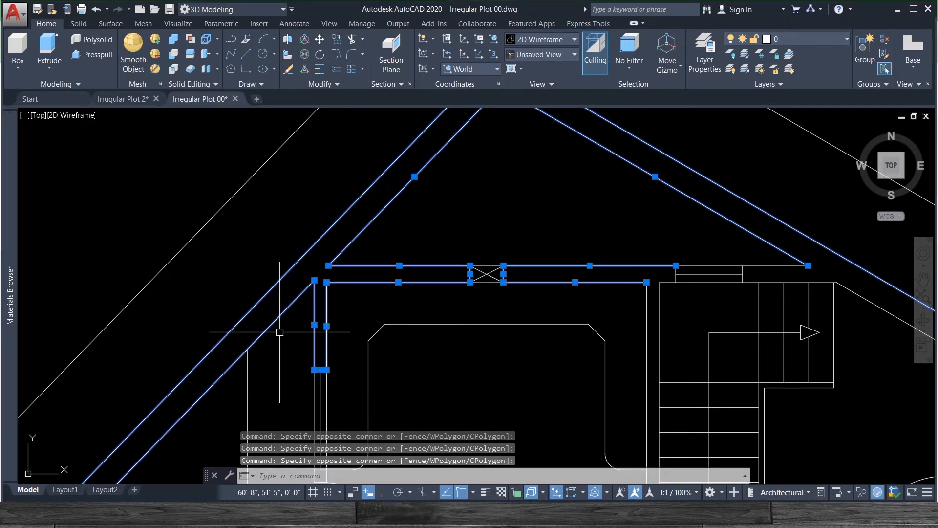
Add the end caps on both sides of the window above the staircase, with the short wall line beside it, to the selection.
{"action": "scroll", "coordinate": [389, 192], "scroll_direction": "down", "scroll_amount": 3}
{"action": "scroll", "coordinate": [540, 260], "scroll_direction": "up", "scroll_amount": 2}
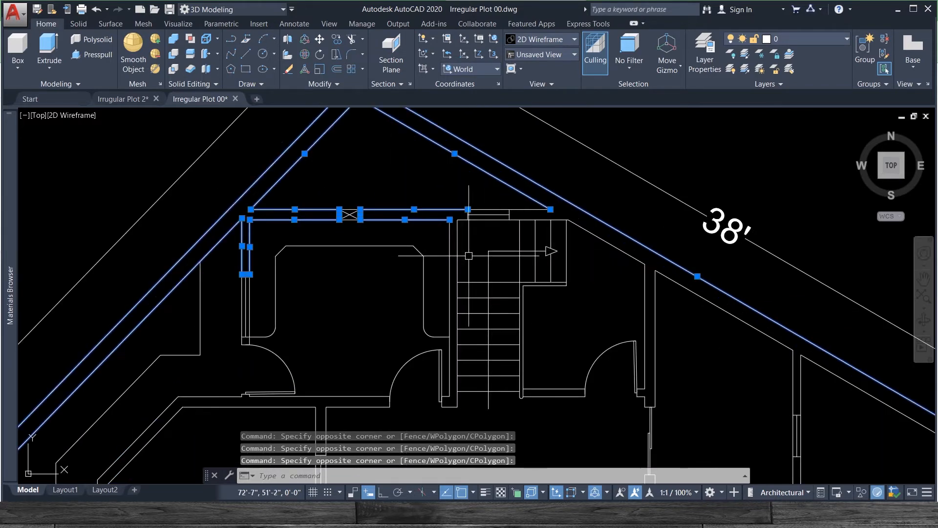
{"action": "left_click", "coordinate": [435, 254]}
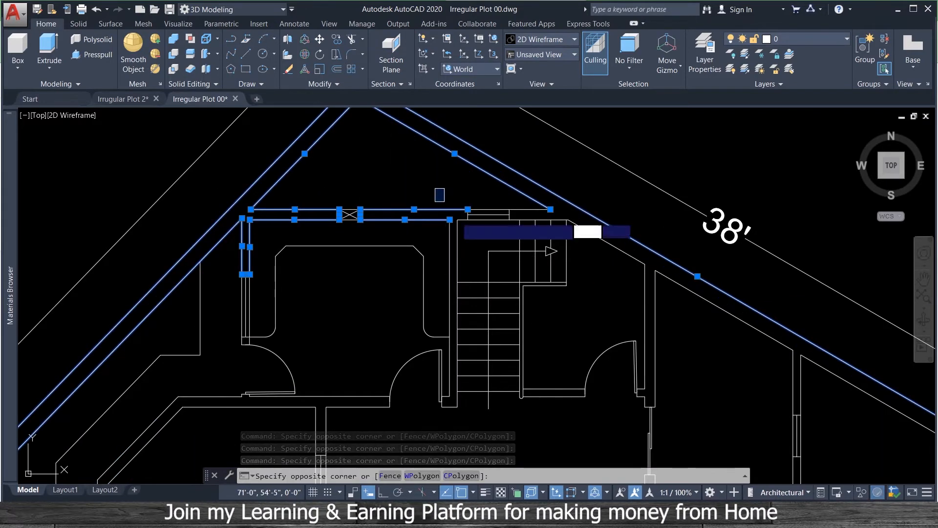
{"action": "left_click", "coordinate": [472, 193]}
{"action": "left_click", "coordinate": [500, 194]}
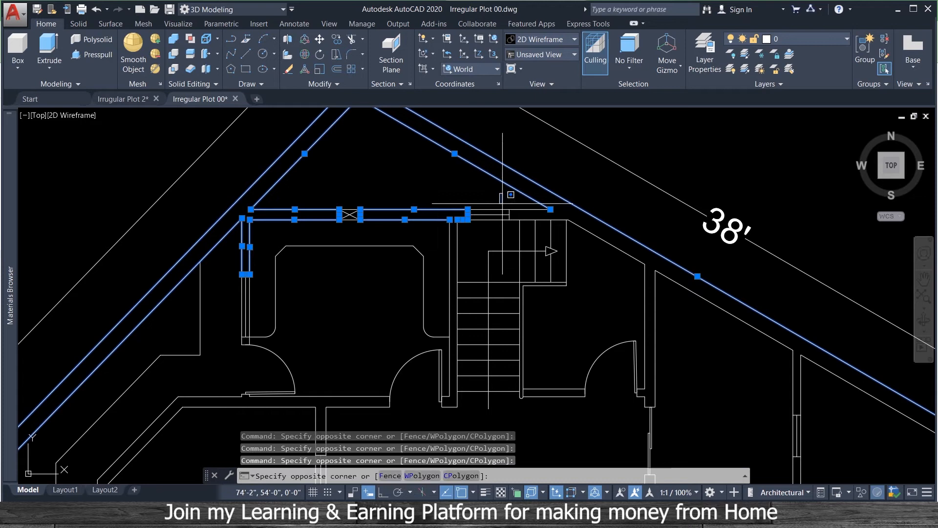
{"action": "left_click", "coordinate": [516, 229]}
Add both wall lines between the uppermost room and the staircase, plus the door-side end lines at their foot, to the selection.
{"action": "left_click", "coordinate": [466, 249]}
{"action": "left_click", "coordinate": [443, 236]}
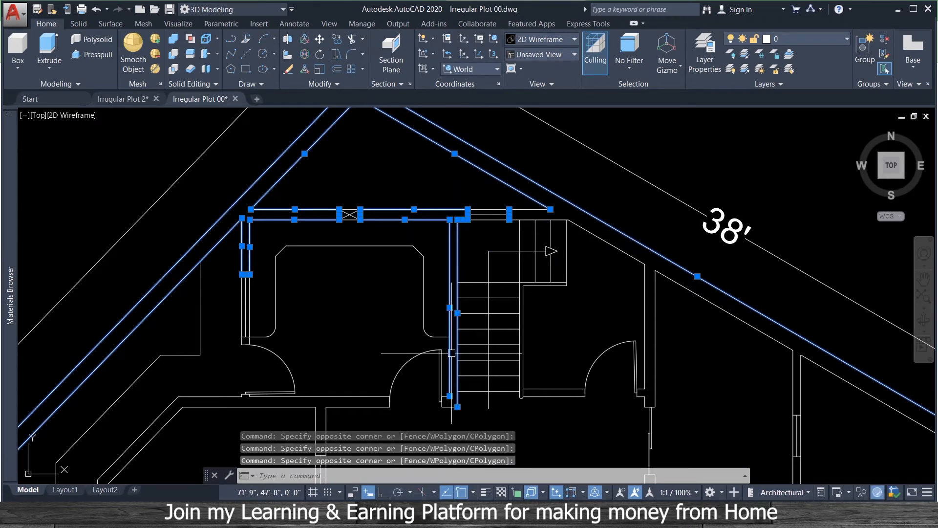
{"action": "scroll", "coordinate": [458, 406], "scroll_direction": "up", "scroll_amount": 4}
{"action": "left_click", "coordinate": [391, 369]}
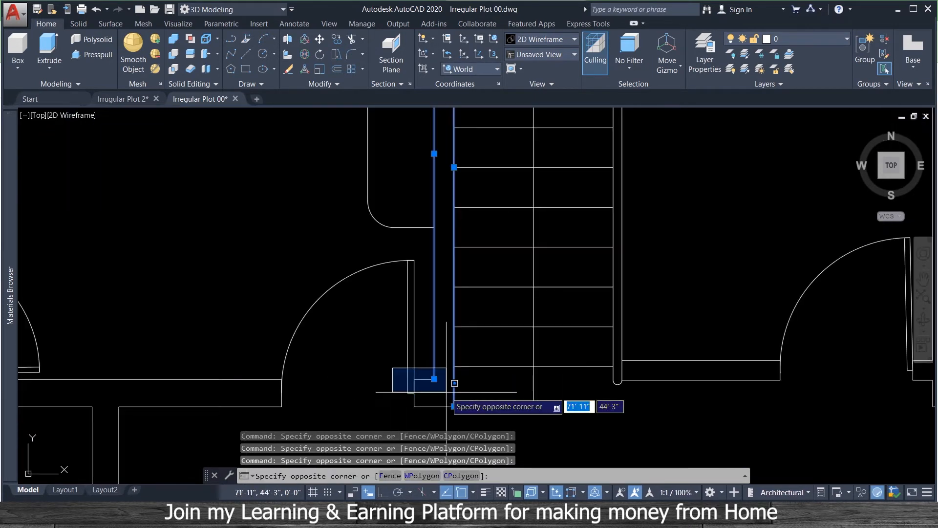
{"action": "left_click", "coordinate": [467, 411]}
Add the horizontal wall lines to the right of the staircase window and the slanted inner wall line beyond them to the selection.
{"action": "scroll", "coordinate": [474, 386], "scroll_direction": "down", "scroll_amount": 5}
{"action": "scroll", "coordinate": [483, 347], "scroll_direction": "up", "scroll_amount": 5}
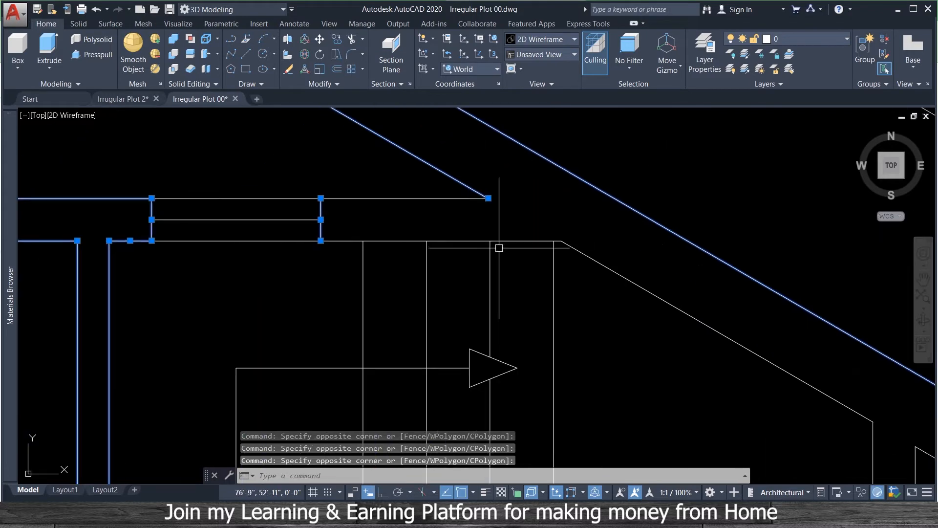
{"action": "left_click", "coordinate": [397, 253]}
{"action": "left_click", "coordinate": [383, 209]}
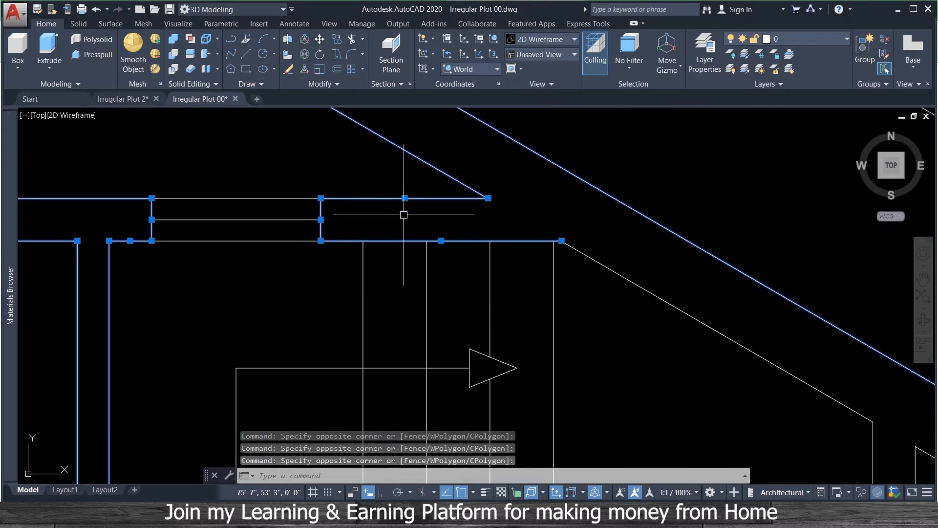
{"action": "left_click", "coordinate": [419, 205]}
{"action": "left_click", "coordinate": [390, 185]}
{"action": "left_click", "coordinate": [682, 328]}
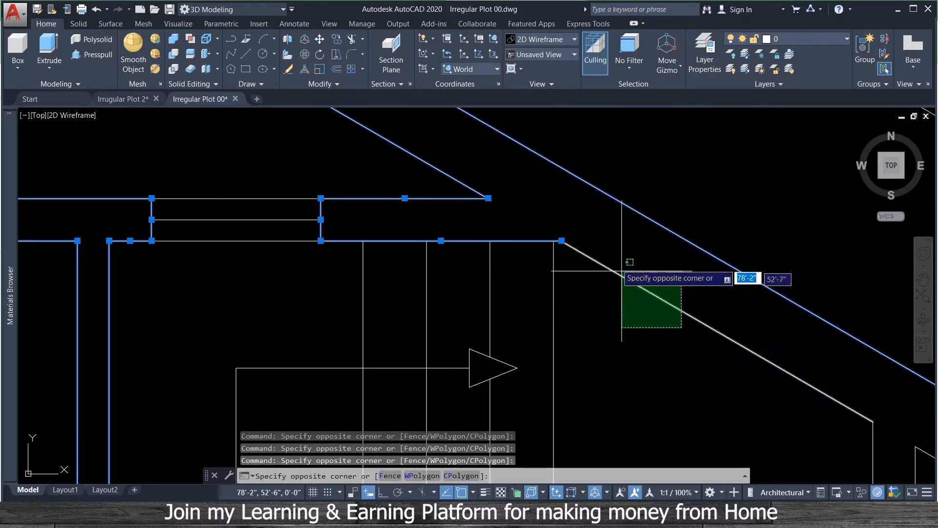
{"action": "left_click", "coordinate": [616, 260]}
Add the parallel wall lines below the stair landing and along the right side of the stair flight to the selection.
{"action": "scroll", "coordinate": [605, 246], "scroll_direction": "down", "scroll_amount": 6}
{"action": "scroll", "coordinate": [604, 359], "scroll_direction": "up", "scroll_amount": 4}
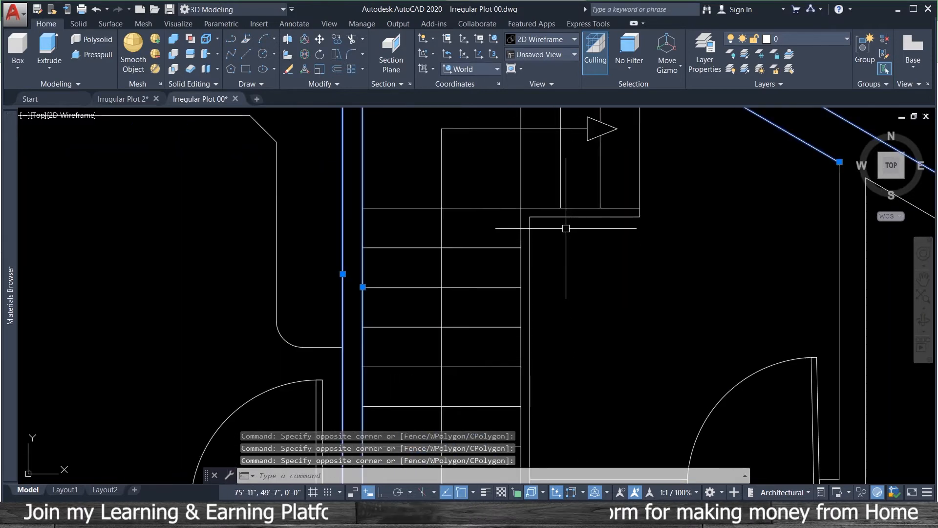
{"action": "left_click", "coordinate": [552, 200]}
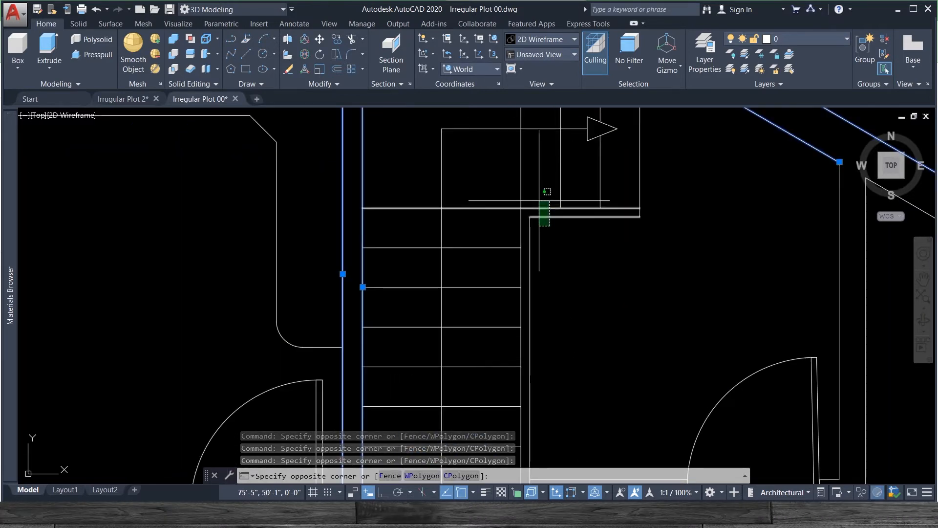
{"action": "left_click", "coordinate": [537, 221]}
{"action": "left_click", "coordinate": [548, 249]}
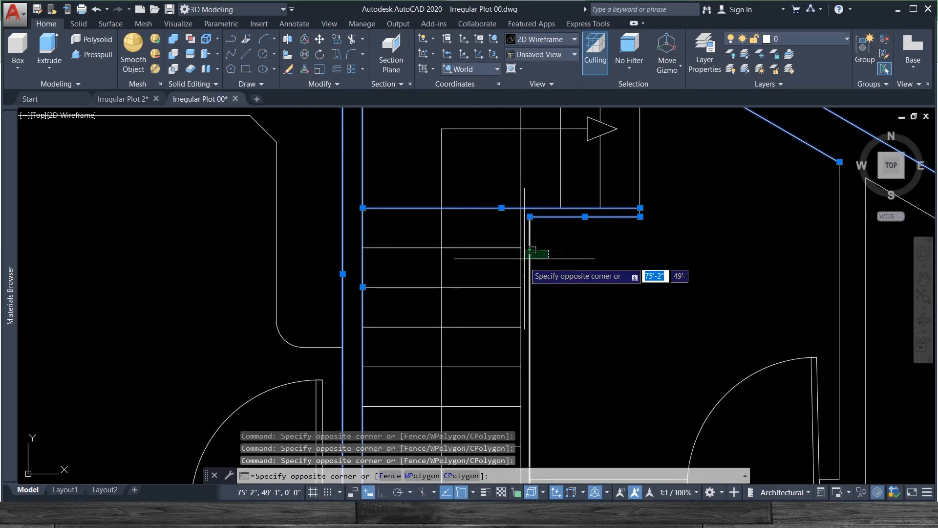
{"action": "left_click", "coordinate": [520, 254]}
Add the wall lines running from the foot of the stairs to the door, including the rounded end and door-side cap, to the selection.
{"action": "scroll", "coordinate": [594, 284], "scroll_direction": "down", "scroll_amount": 4}
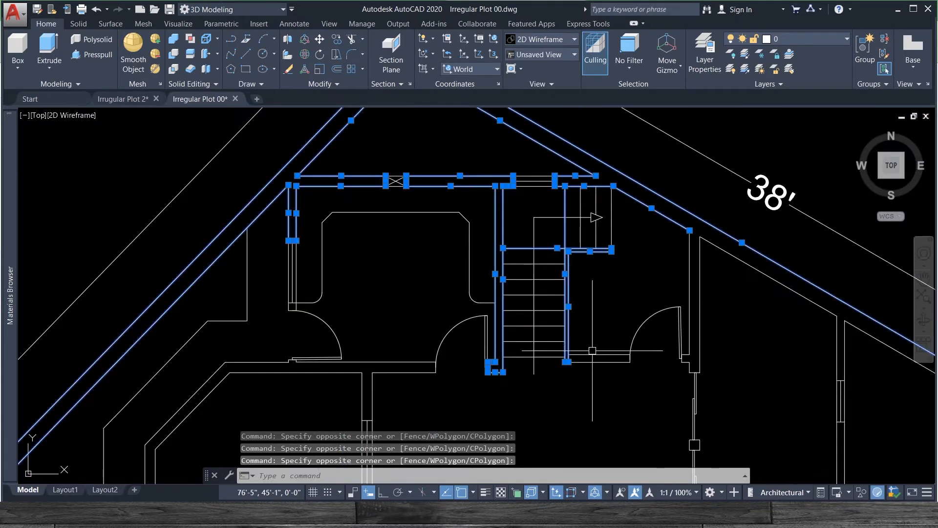
{"action": "scroll", "coordinate": [618, 384], "scroll_direction": "up", "scroll_amount": 5}
{"action": "left_click", "coordinate": [627, 326]}
{"action": "left_click", "coordinate": [609, 274]}
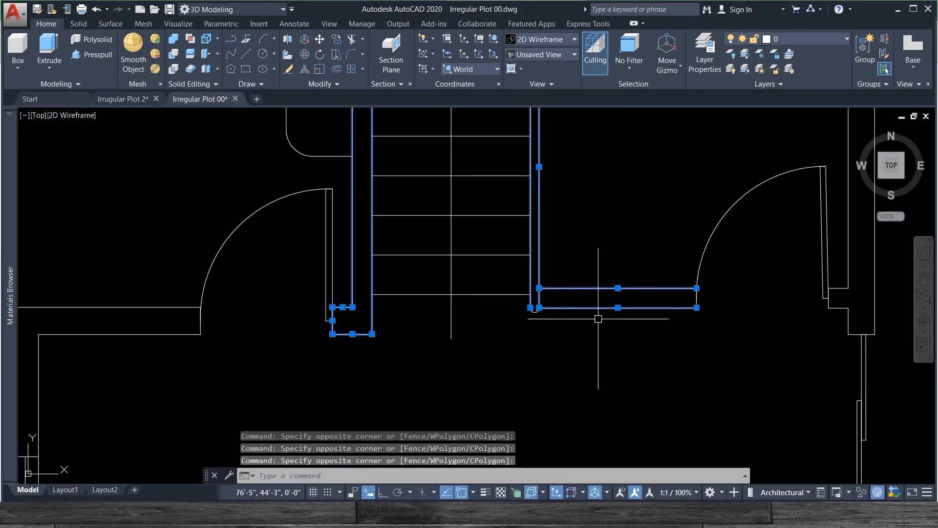
{"action": "left_click", "coordinate": [523, 277]}
{"action": "left_click", "coordinate": [699, 318]}
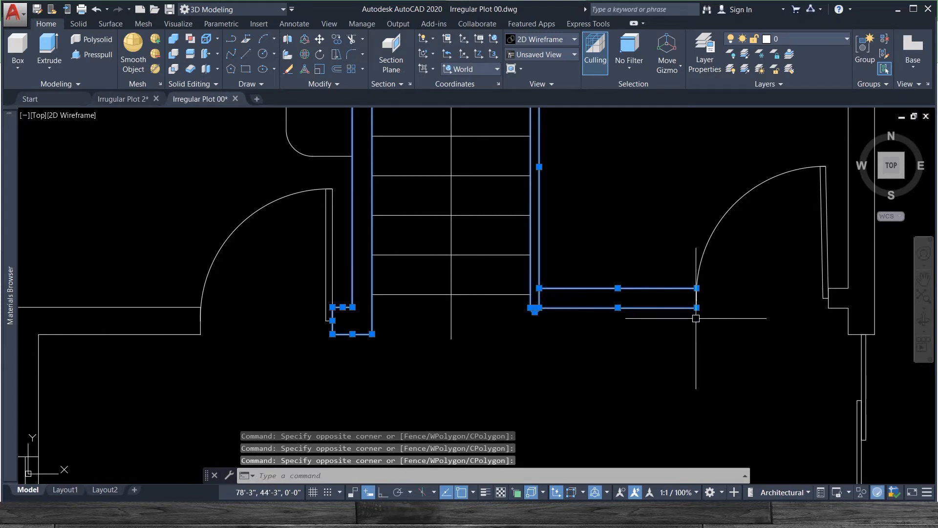
Add the stepped jamb lines on the far side of that door and the two vertical wall lines above them to the selection.
{"action": "scroll", "coordinate": [757, 346], "scroll_direction": "down", "scroll_amount": 4}
{"action": "scroll", "coordinate": [840, 329], "scroll_direction": "up", "scroll_amount": 4}
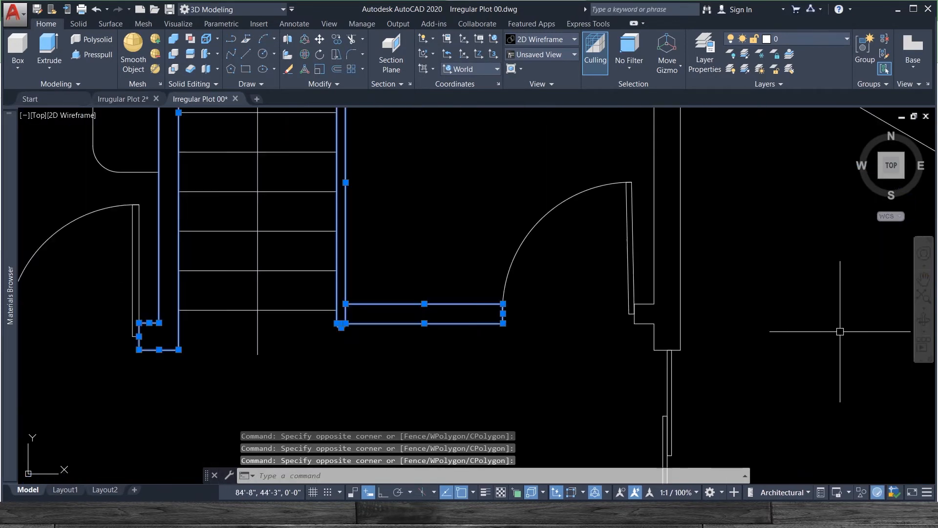
{"action": "left_click", "coordinate": [615, 287]}
{"action": "left_click", "coordinate": [746, 387]}
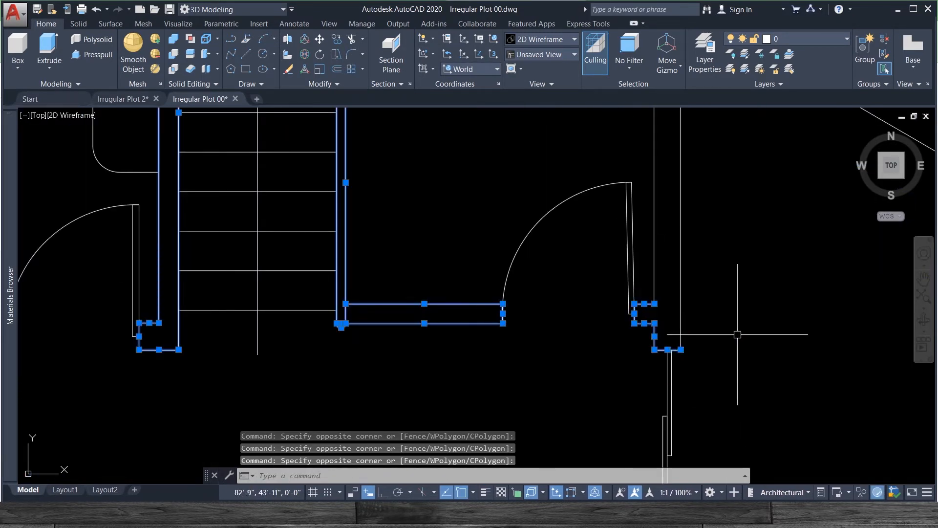
{"action": "left_click", "coordinate": [731, 302]}
{"action": "left_click", "coordinate": [655, 238]}
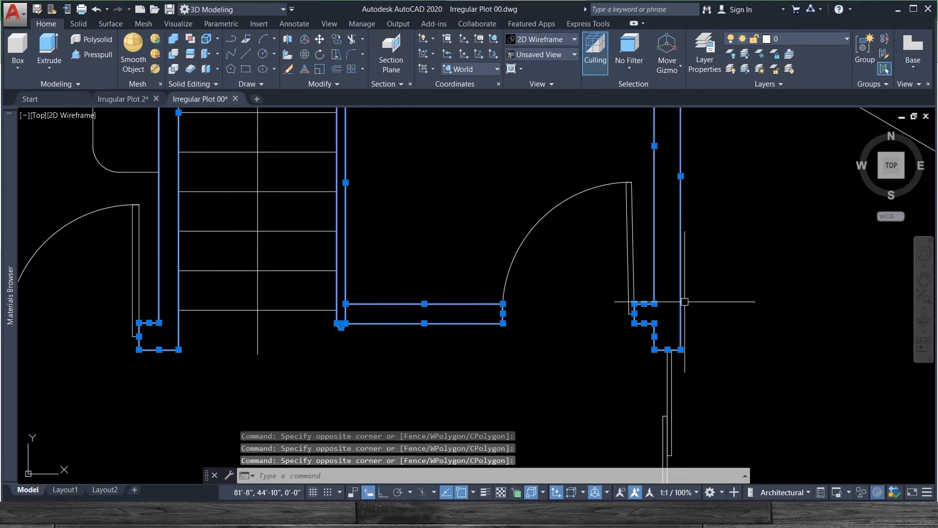
Add the next room's slanted inner wall line and the wall lines and end caps above and below its side window to the selection.
{"action": "scroll", "coordinate": [693, 271], "scroll_direction": "down", "scroll_amount": 3}
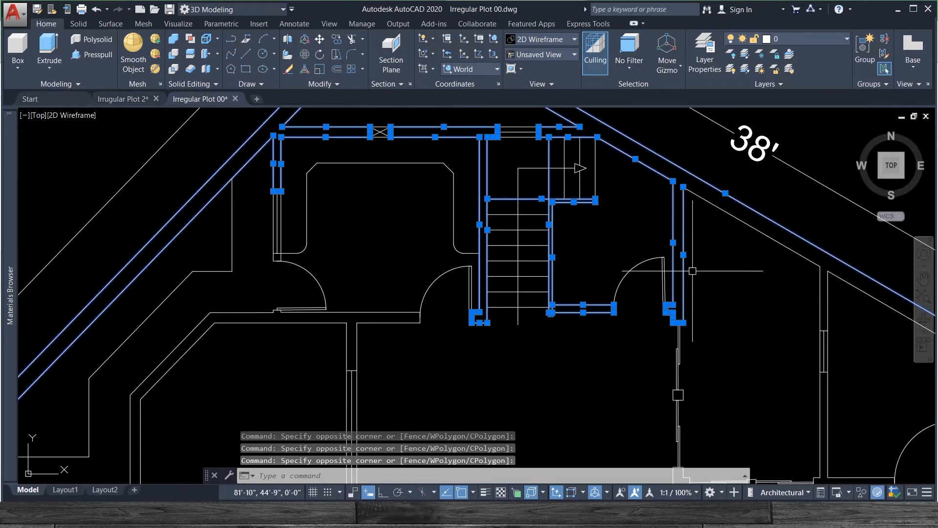
{"action": "left_click", "coordinate": [764, 251]}
{"action": "left_click", "coordinate": [743, 201]}
{"action": "left_click", "coordinate": [836, 341]}
{"action": "left_click", "coordinate": [800, 284]}
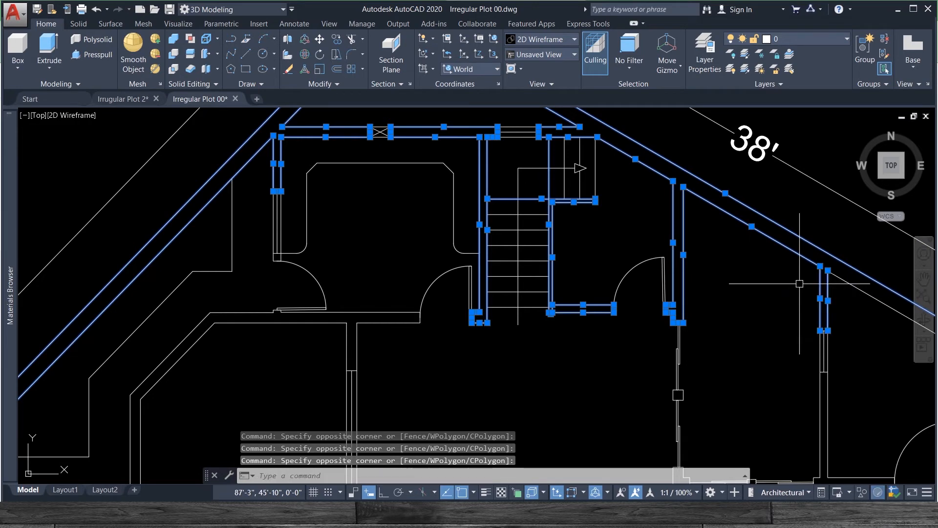
{"action": "left_click", "coordinate": [805, 319]}
{"action": "left_click", "coordinate": [856, 351]}
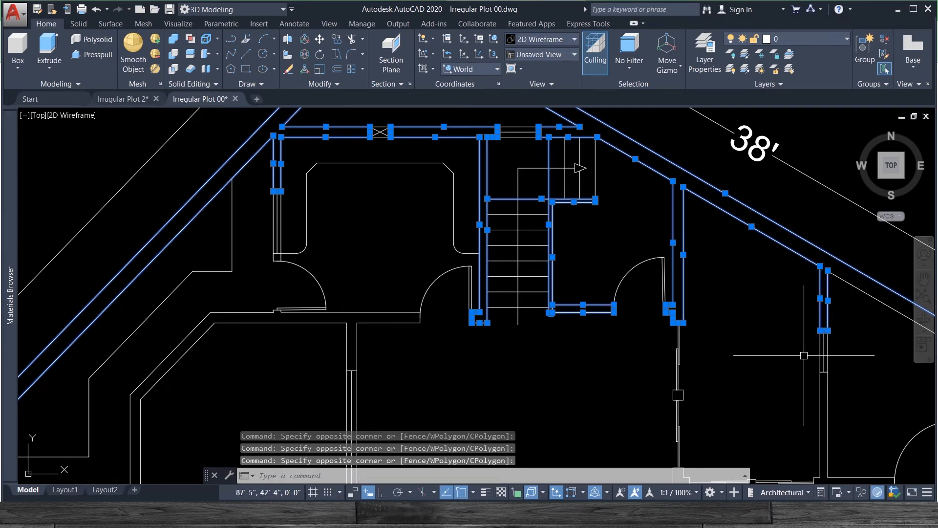
Add the wall lines at the plot's right corner and the two boundary wall lines descending from it to the selection.
{"action": "scroll", "coordinate": [808, 342], "scroll_direction": "down", "scroll_amount": 4}
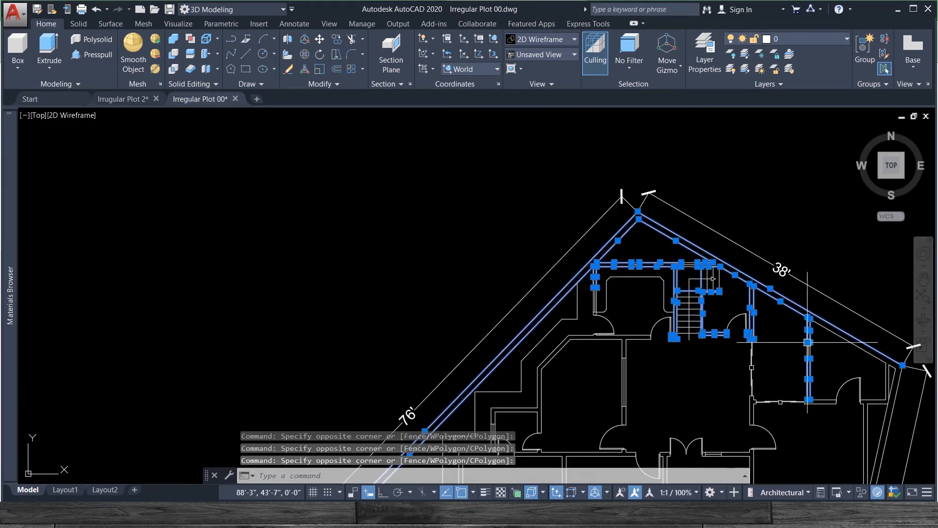
{"action": "scroll", "coordinate": [808, 342], "scroll_direction": "up", "scroll_amount": 6}
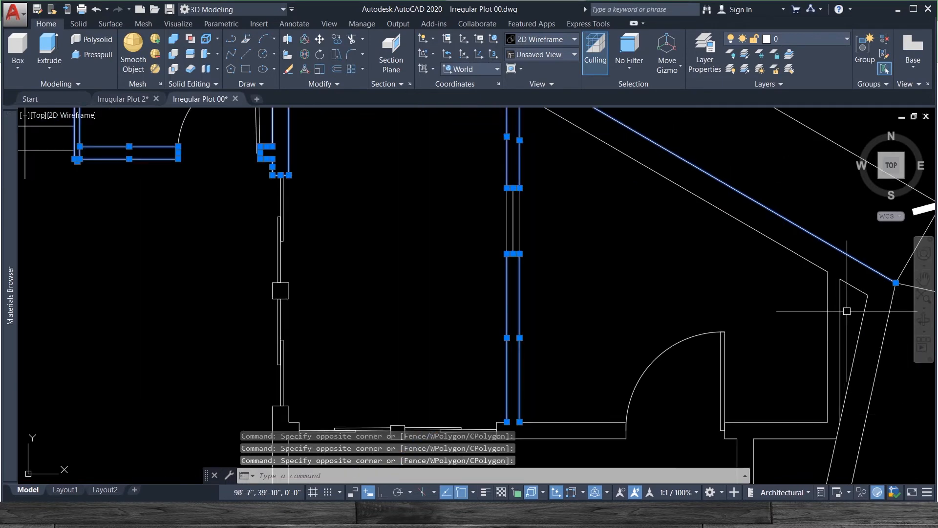
{"action": "left_click", "coordinate": [847, 311]}
{"action": "left_click", "coordinate": [805, 267]}
{"action": "scroll", "coordinate": [678, 256], "scroll_direction": "down", "scroll_amount": 2}
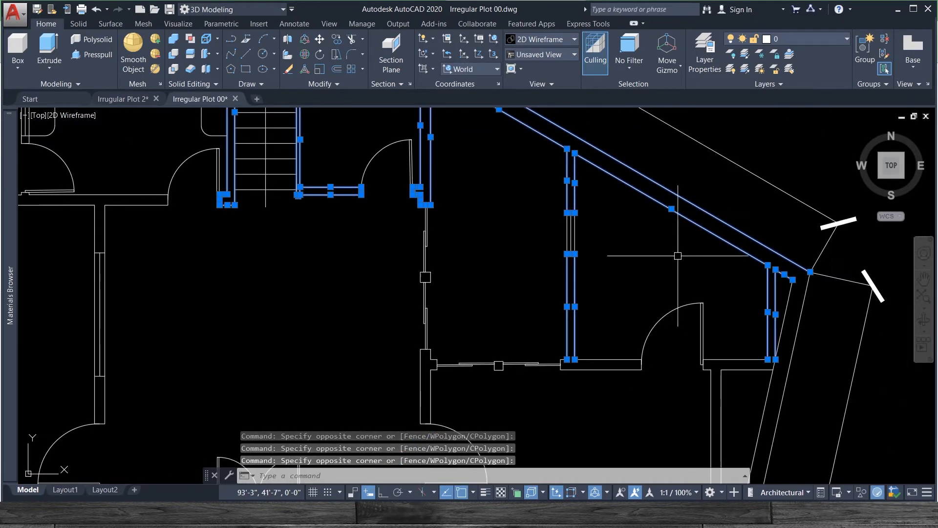
{"action": "left_click", "coordinate": [814, 355]}
{"action": "left_click", "coordinate": [780, 310]}
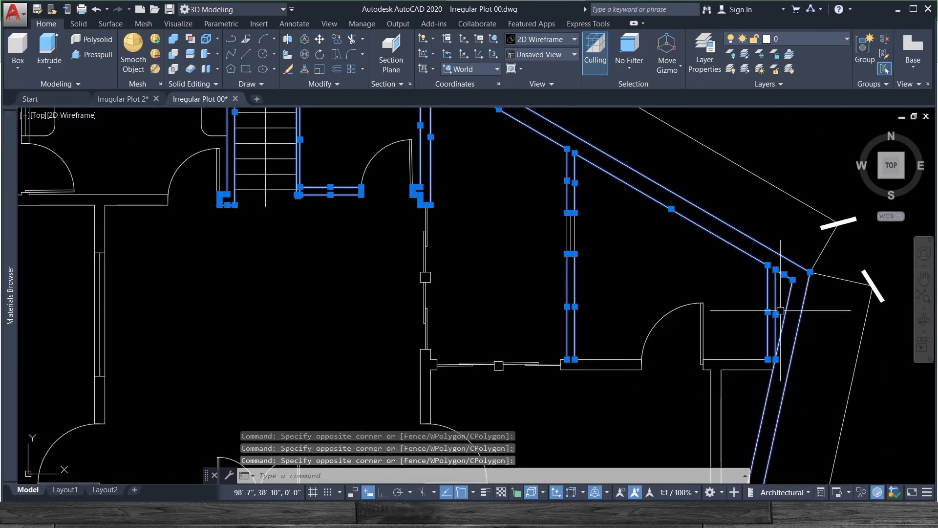
Add the wall lines and jamb to the right of the corner room's door, and the two vertical wall lines below, to the selection.
{"action": "left_click", "coordinate": [671, 346]}
{"action": "left_click", "coordinate": [782, 402]}
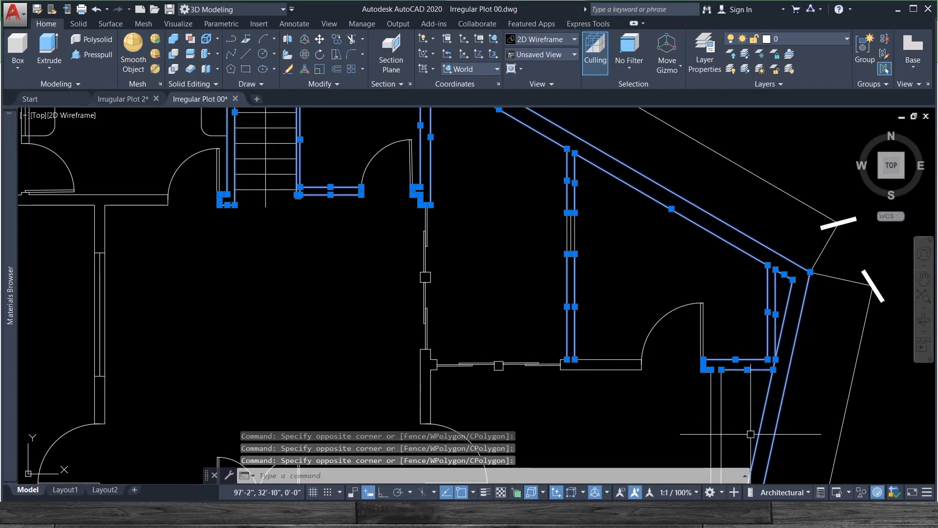
{"action": "left_click", "coordinate": [751, 435]}
{"action": "left_click", "coordinate": [688, 409]}
Add the short horizontal wall to the left of the corner room's door, including both its end caps, to the selection.
{"action": "left_click", "coordinate": [627, 345]}
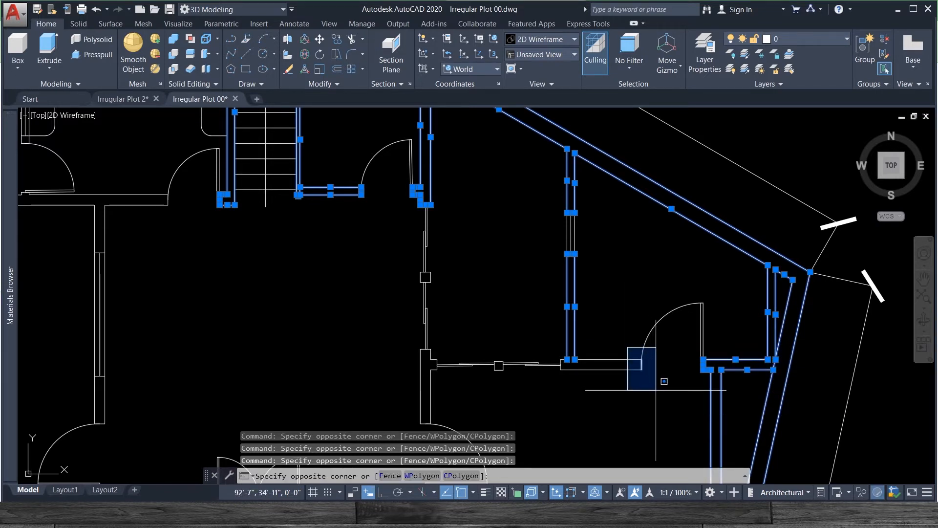
{"action": "left_click", "coordinate": [656, 390]}
{"action": "left_click", "coordinate": [544, 346]}
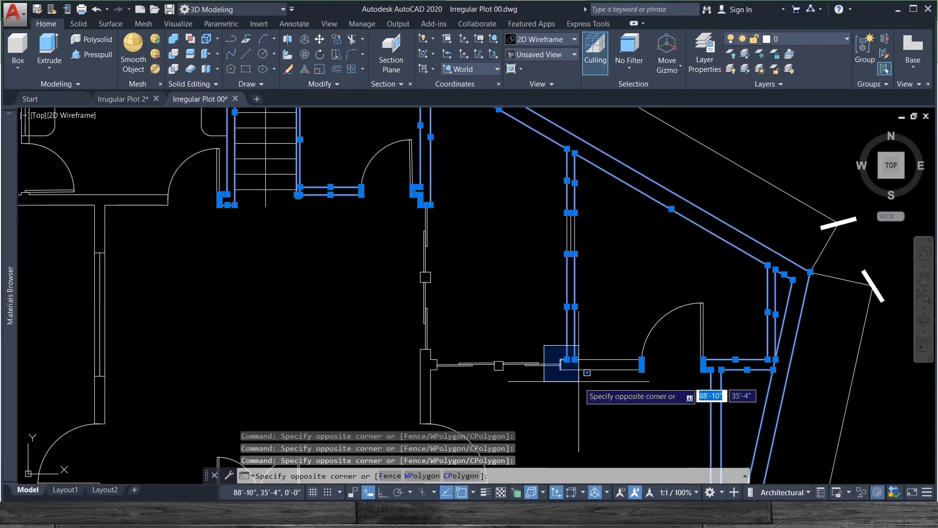
{"action": "left_click", "coordinate": [592, 390]}
{"action": "left_click", "coordinate": [628, 390]}
{"action": "left_click", "coordinate": [609, 342]}
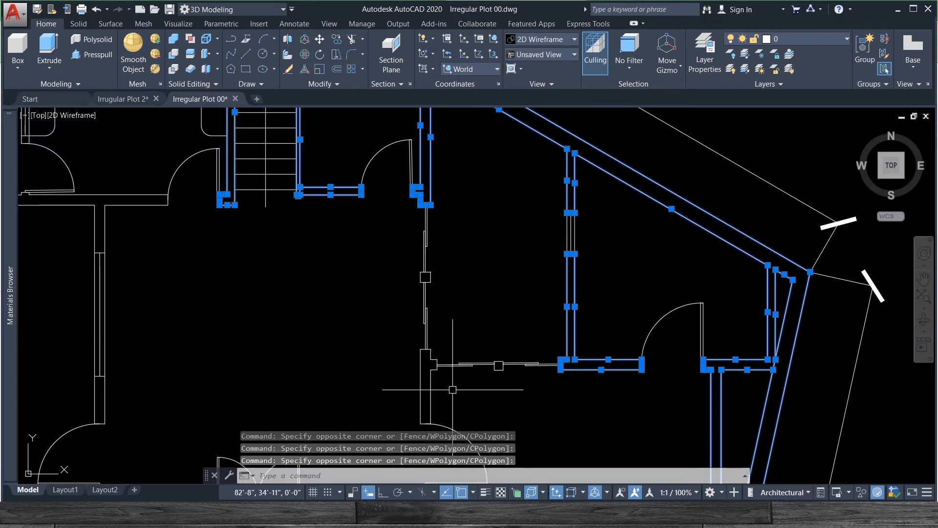
Add the two square columns between the sliding panels and the stepped wall corner joining those openings to the selection.
{"action": "left_click", "coordinate": [490, 350]}
{"action": "left_click", "coordinate": [517, 386]}
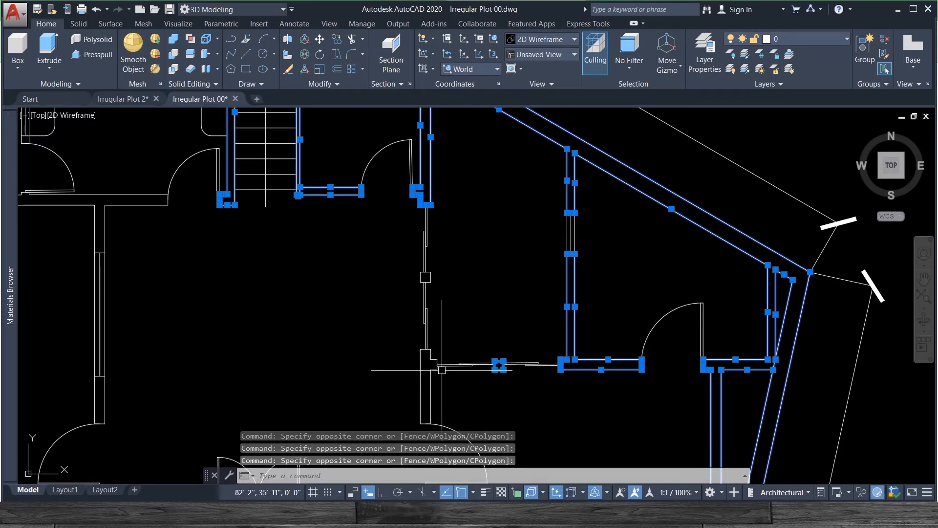
{"action": "scroll", "coordinate": [443, 369], "scroll_direction": "up", "scroll_amount": 4}
{"action": "left_click", "coordinate": [376, 311]}
{"action": "left_click", "coordinate": [445, 390]}
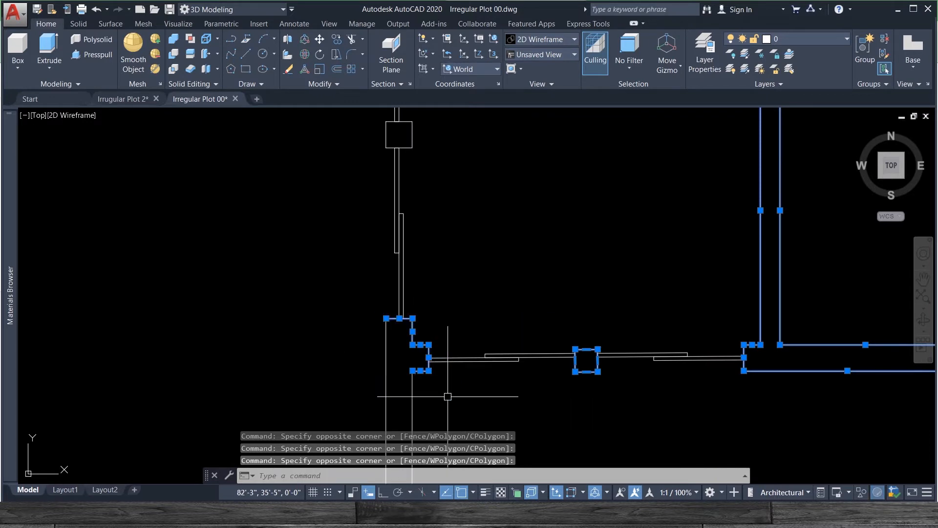
{"action": "scroll", "coordinate": [447, 349], "scroll_direction": "down", "scroll_amount": 5}
{"action": "left_click", "coordinate": [418, 283]}
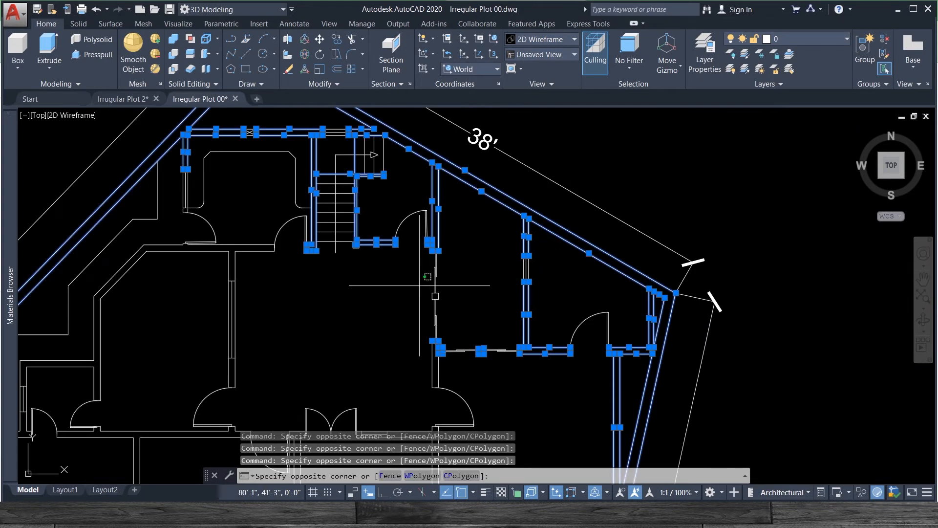
{"action": "left_click", "coordinate": [488, 309]}
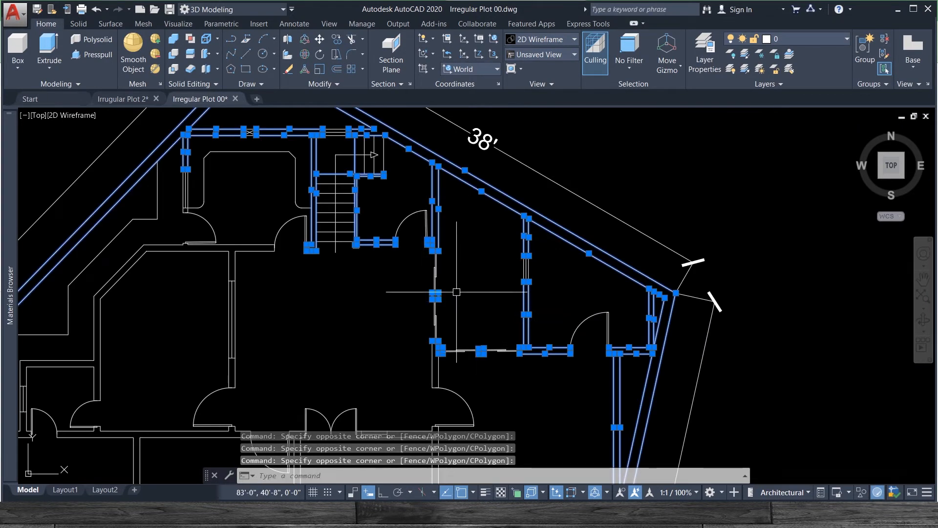
Add the vertical wall segment below the stepped corner, down to its end cap at the door, to the selection.
{"action": "scroll", "coordinate": [467, 322], "scroll_direction": "down", "scroll_amount": 3}
{"action": "scroll", "coordinate": [467, 325], "scroll_direction": "up", "scroll_amount": 4}
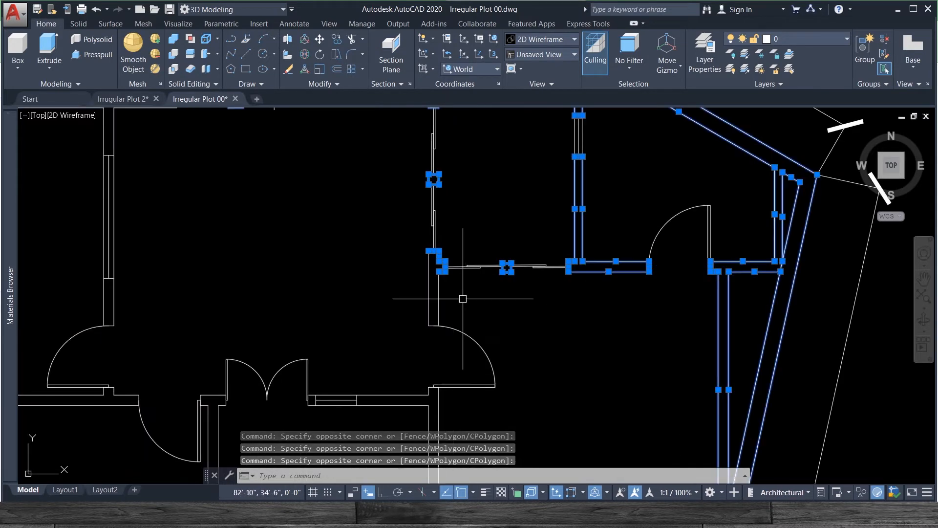
{"action": "left_click", "coordinate": [414, 246]}
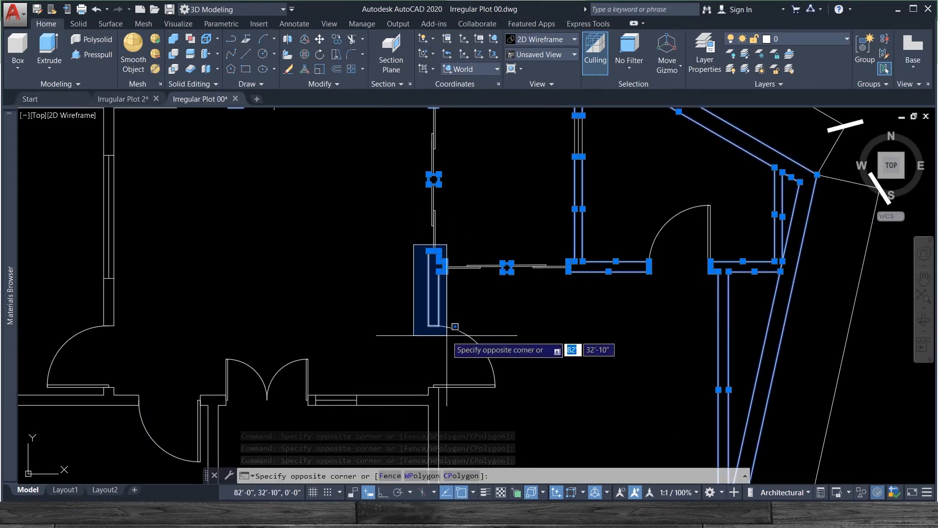
{"action": "left_click", "coordinate": [446, 331]}
{"action": "scroll", "coordinate": [489, 321], "scroll_direction": "down", "scroll_amount": 2}
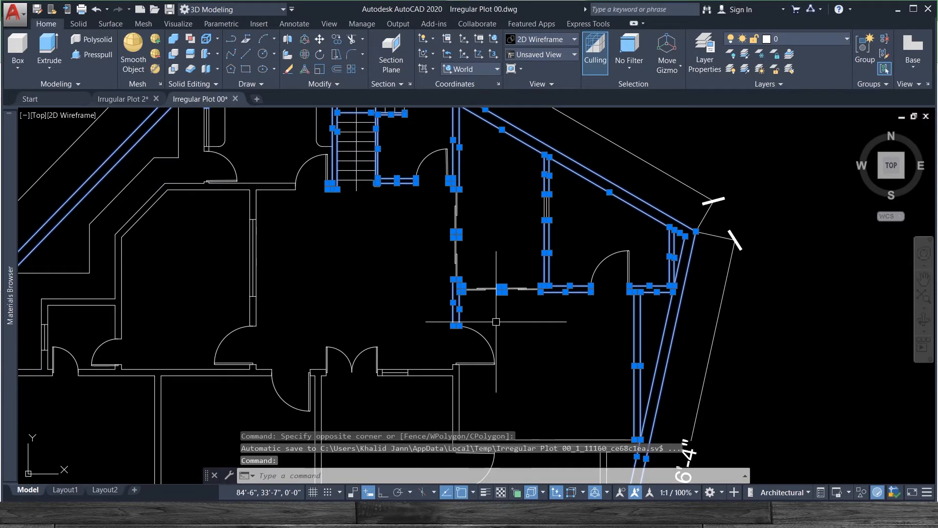
Add the stepped door jamb below the selected central vertical wall and the two vertical wall lines beneath it to the selection.
{"action": "scroll", "coordinate": [496, 322], "scroll_direction": "down", "scroll_amount": 3}
{"action": "scroll", "coordinate": [421, 312], "scroll_direction": "up", "scroll_amount": 4}
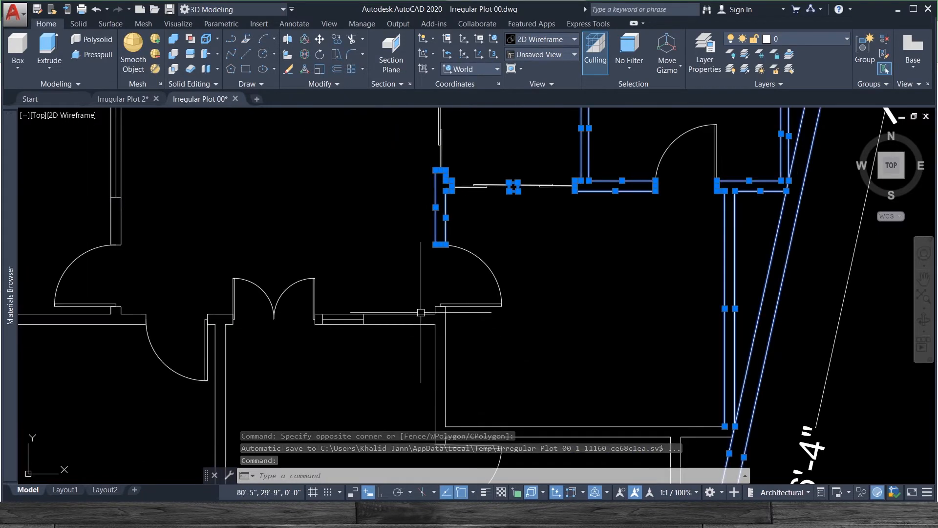
{"action": "left_click", "coordinate": [421, 296]}
{"action": "left_click", "coordinate": [472, 349]}
{"action": "left_click", "coordinate": [456, 360]}
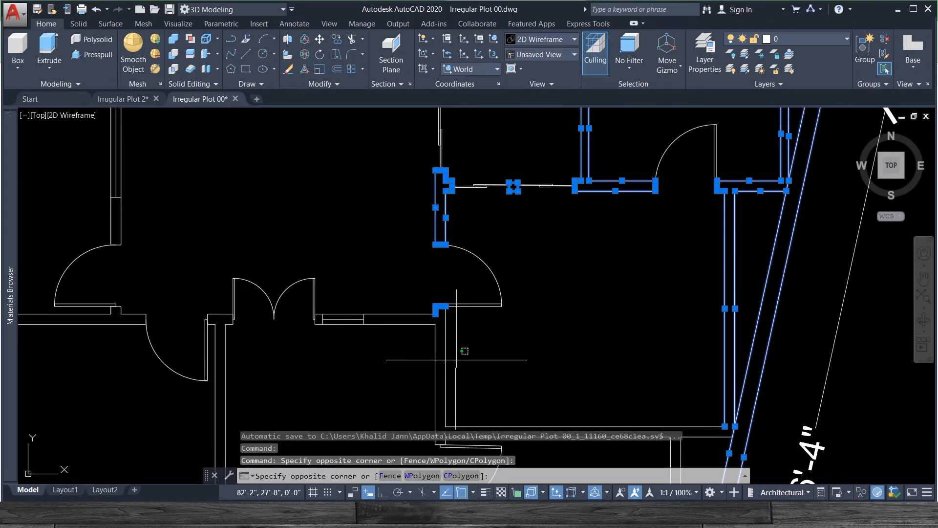
{"action": "left_click", "coordinate": [421, 343]}
Add the horizontal wall between the stepped jamb and the window, and the small pier beside the double door, to the selection.
{"action": "left_click", "coordinate": [358, 305]}
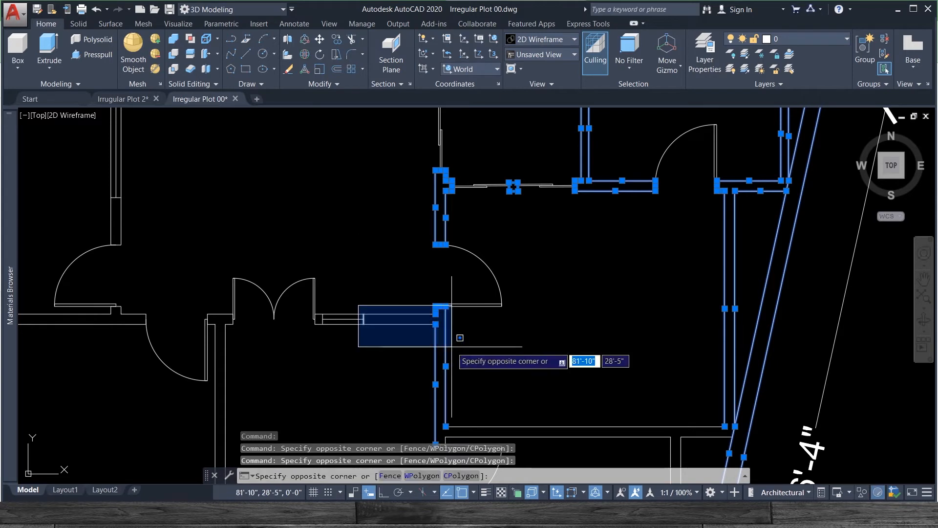
{"action": "left_click", "coordinate": [451, 346]}
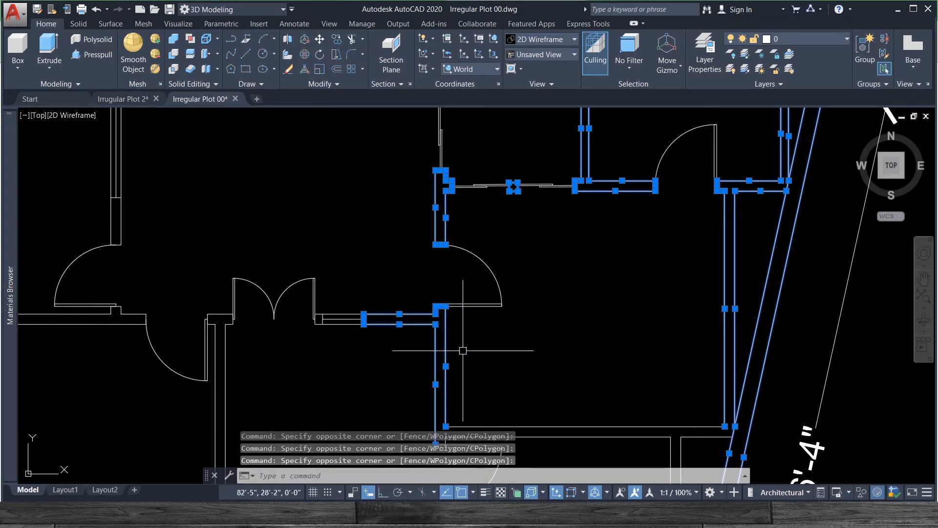
{"action": "left_click", "coordinate": [300, 306]}
{"action": "left_click", "coordinate": [335, 339]}
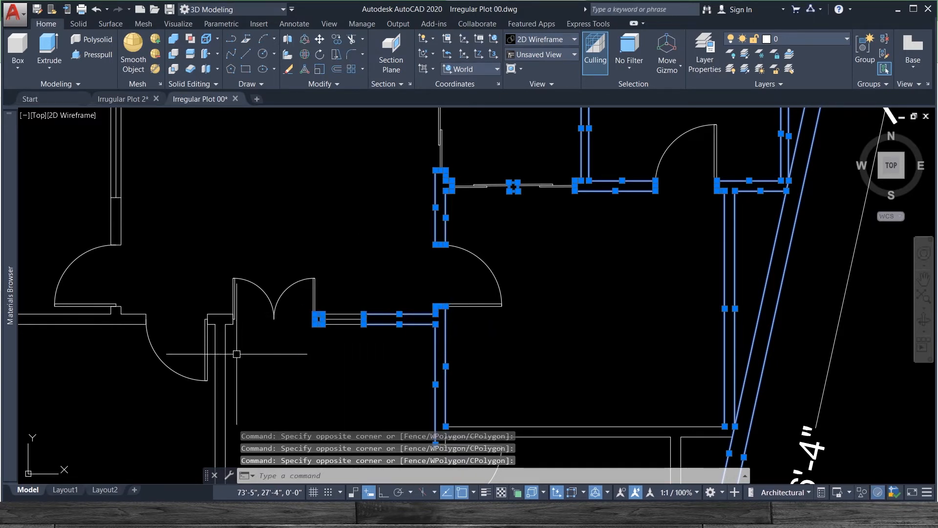
Add the wall piece between the double door and the single door, plus the two vertical wall lines below it, to the selection.
{"action": "left_click", "coordinate": [199, 304]}
{"action": "left_click", "coordinate": [241, 338]}
{"action": "left_click", "coordinate": [235, 407]}
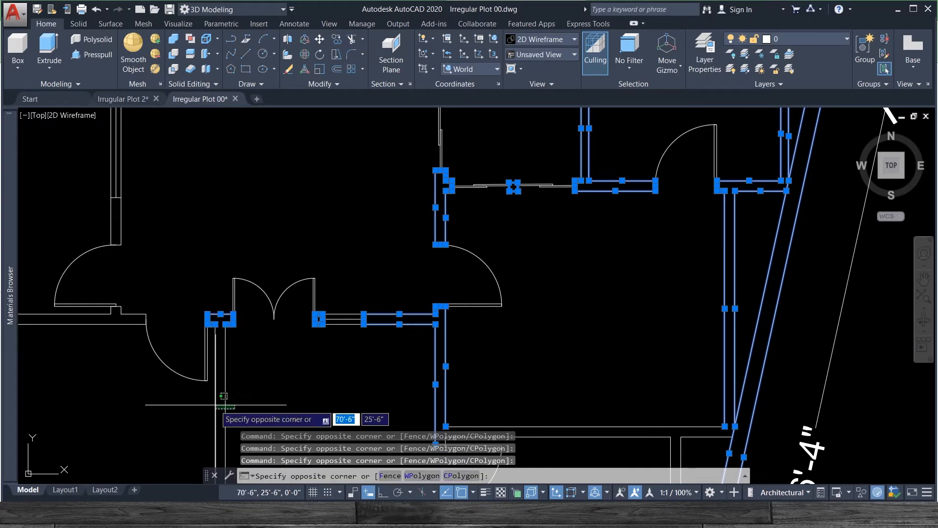
{"action": "left_click", "coordinate": [204, 397]}
Add the wall end cap at the door left of the staircase and the small jamb of the next door to the selection.
{"action": "scroll", "coordinate": [287, 382], "scroll_direction": "down", "scroll_amount": 2}
{"action": "scroll", "coordinate": [200, 291], "scroll_direction": "down", "scroll_amount": 2}
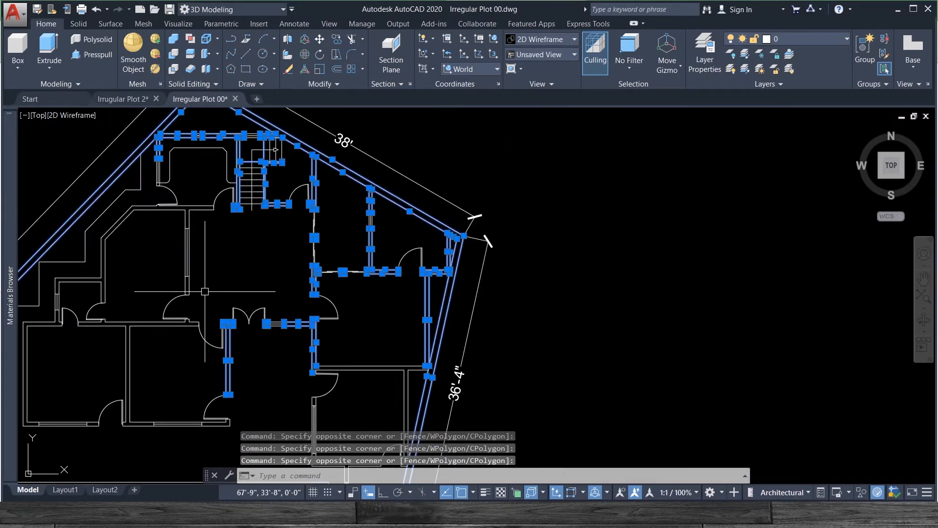
{"action": "scroll", "coordinate": [176, 168], "scroll_direction": "up", "scroll_amount": 3}
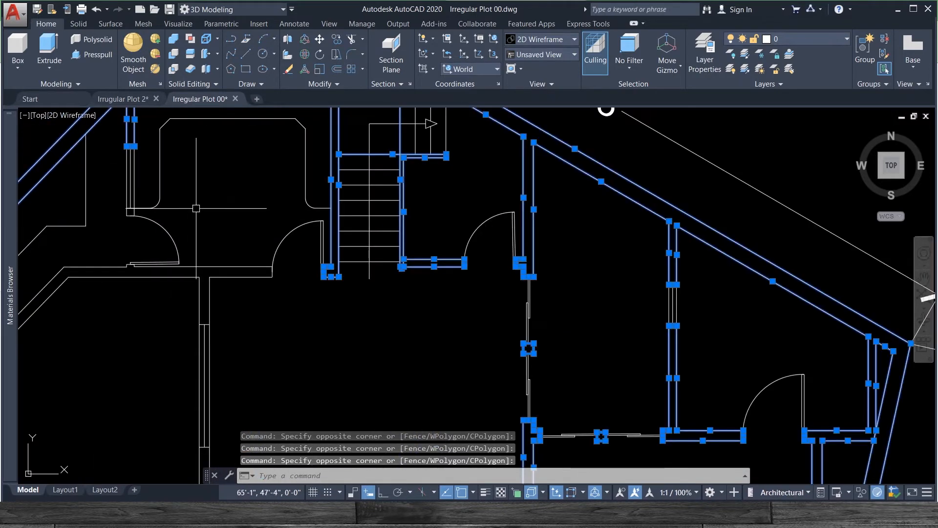
{"action": "left_click", "coordinate": [226, 255]}
{"action": "left_click", "coordinate": [279, 303]}
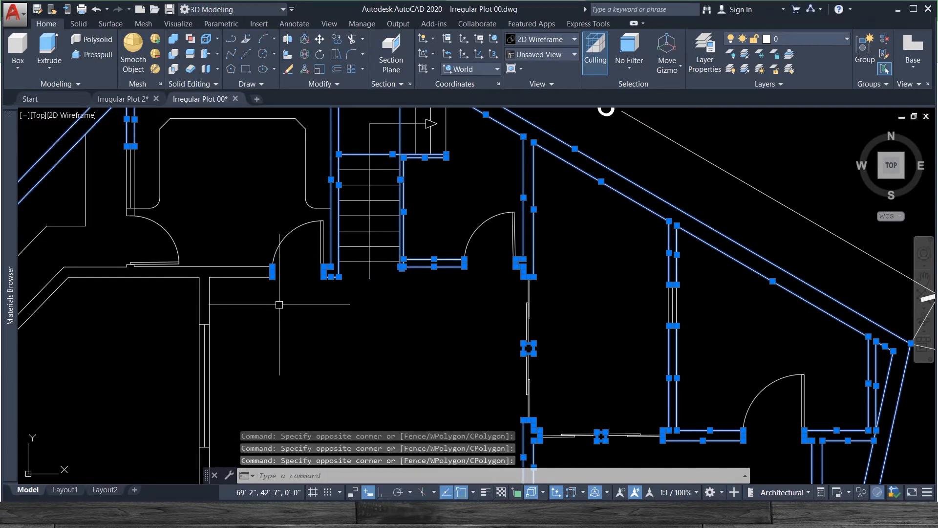
{"action": "left_click", "coordinate": [113, 251]}
{"action": "left_click", "coordinate": [157, 289]}
Add the short vertical wall above the hall's long left window, including its end cap, to the selection.
{"action": "left_click", "coordinate": [227, 302]}
{"action": "left_click", "coordinate": [178, 301]}
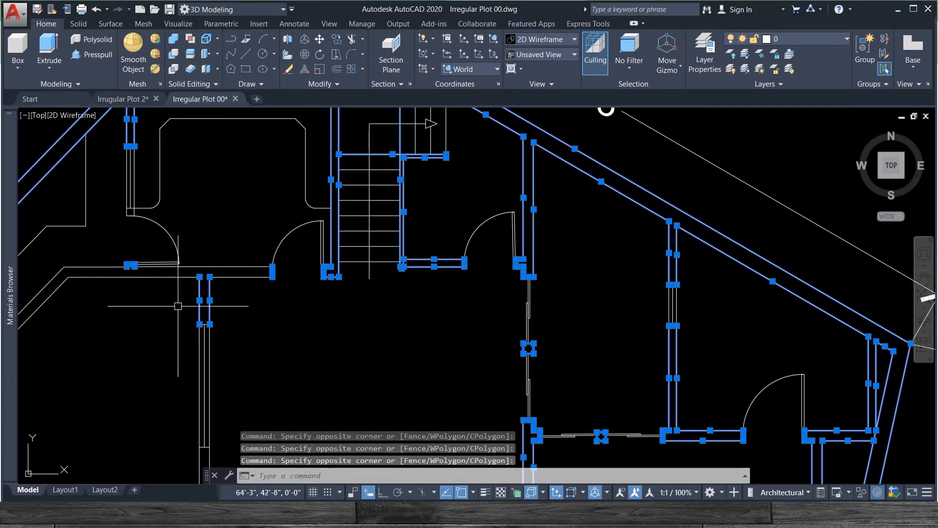
{"action": "left_click", "coordinate": [174, 305]}
{"action": "left_click", "coordinate": [241, 348]}
Add the horizontal wall lines running from the door left of the staircase to the angled wall to the selection.
{"action": "left_click", "coordinate": [251, 297]}
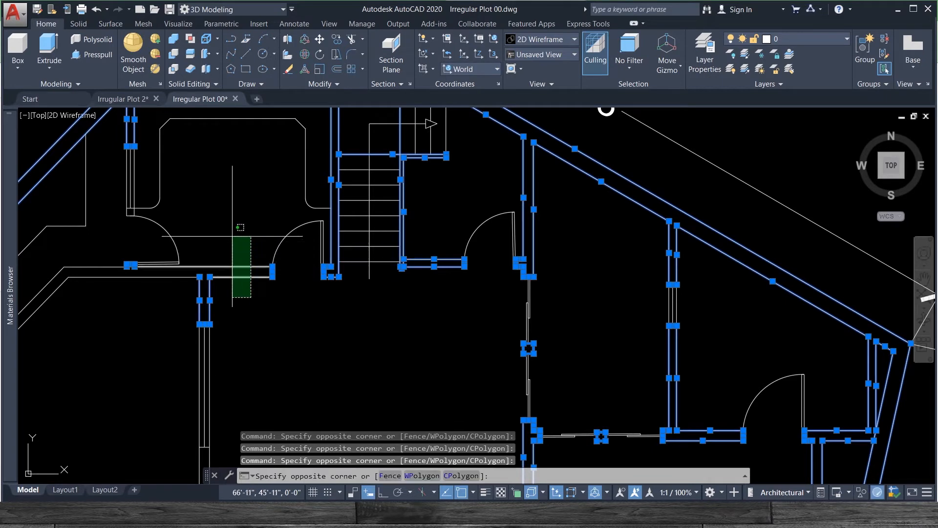
{"action": "left_click", "coordinate": [230, 236]}
{"action": "left_click", "coordinate": [186, 287]}
{"action": "left_click", "coordinate": [171, 274]}
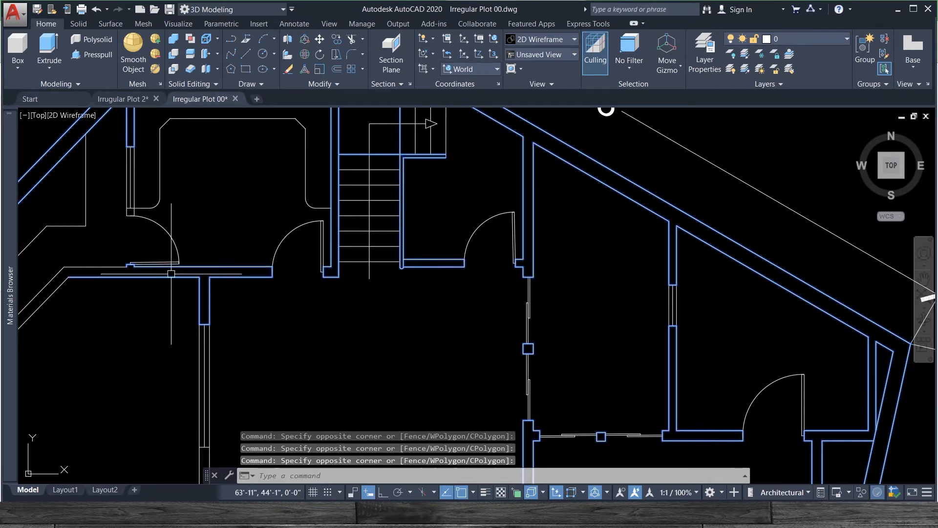
{"action": "left_click", "coordinate": [119, 290]}
{"action": "left_click", "coordinate": [73, 262]}
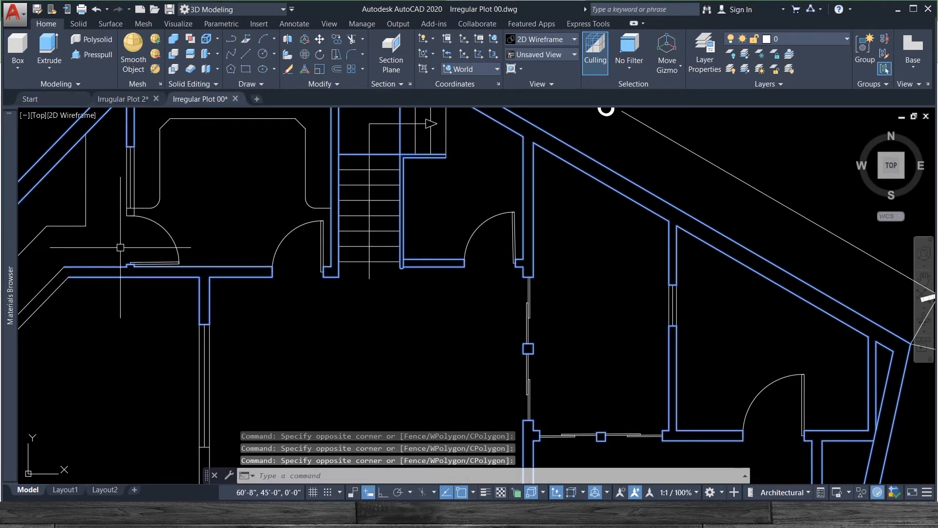
Add the small wall piece between the upper-left room's window and door, and the wall end above that window, to the selection.
{"action": "left_click", "coordinate": [105, 198]}
{"action": "left_click", "coordinate": [157, 228]}
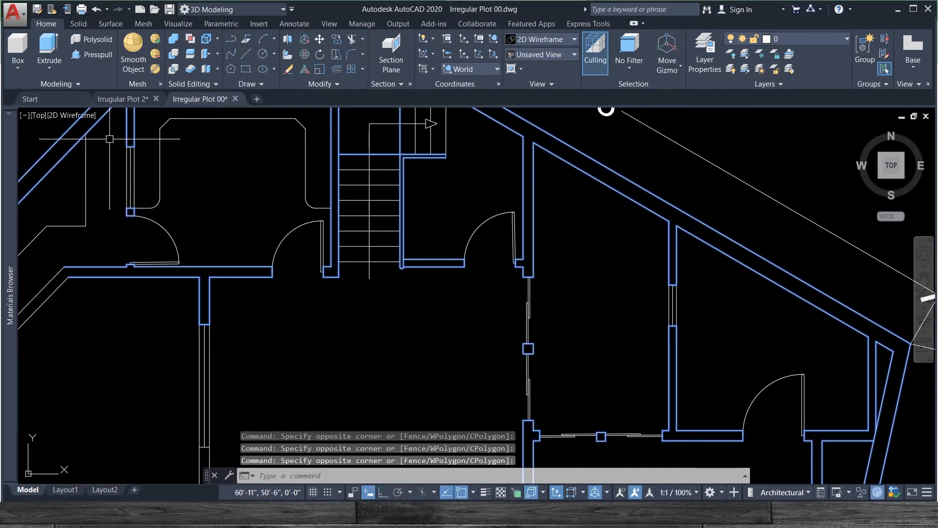
{"action": "left_click", "coordinate": [113, 138]}
{"action": "left_click", "coordinate": [151, 164]}
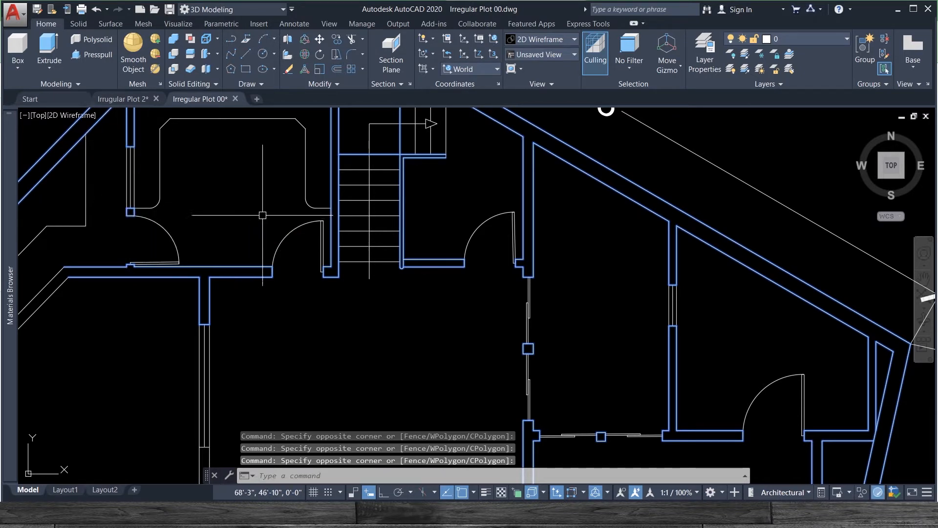
Add the short vertical wall between the hall's long left window and the door below it to the selection.
{"action": "scroll", "coordinate": [267, 315], "scroll_direction": "down", "scroll_amount": 5}
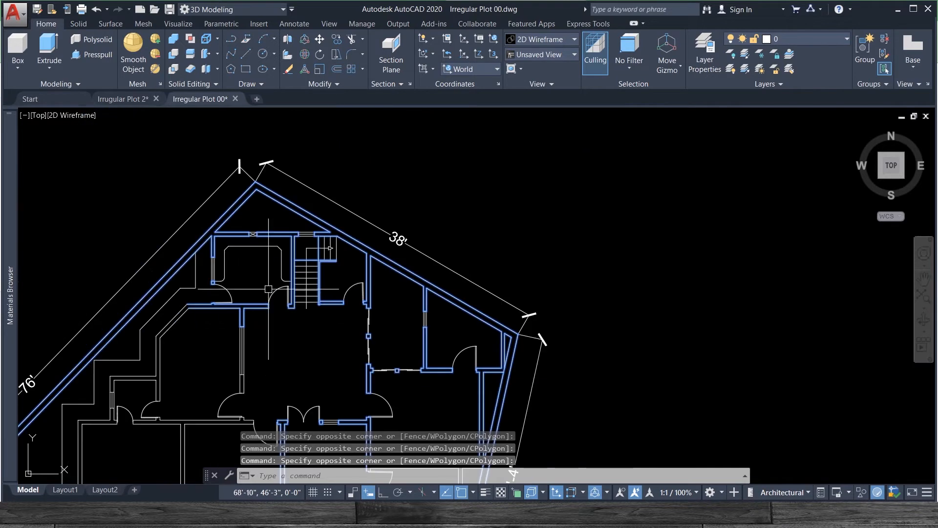
{"action": "scroll", "coordinate": [229, 371], "scroll_direction": "up", "scroll_amount": 5}
{"action": "left_click", "coordinate": [205, 375]}
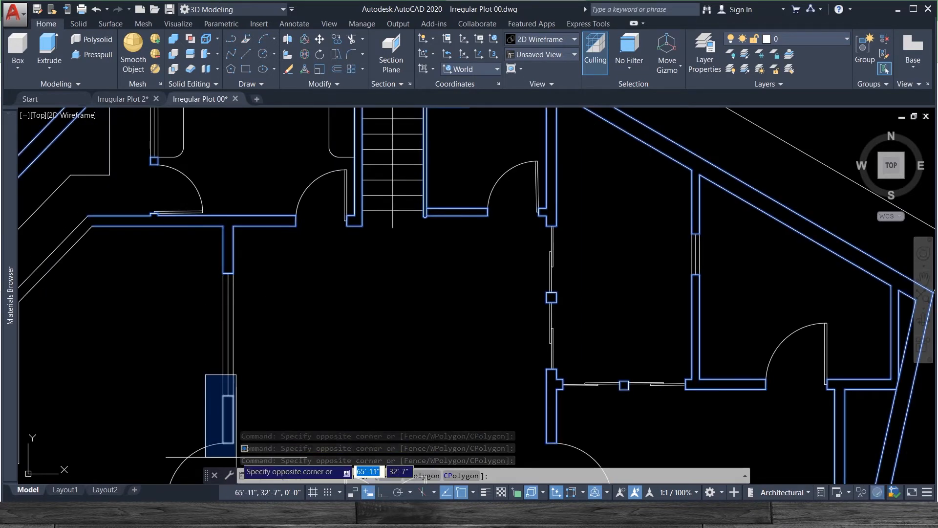
{"action": "left_click", "coordinate": [236, 457]}
Add the angled wall lines and the vertical wall lines adjoining their lower end to the selection.
{"action": "scroll", "coordinate": [291, 274], "scroll_direction": "down", "scroll_amount": 5}
{"action": "scroll", "coordinate": [179, 266], "scroll_direction": "up", "scroll_amount": 3}
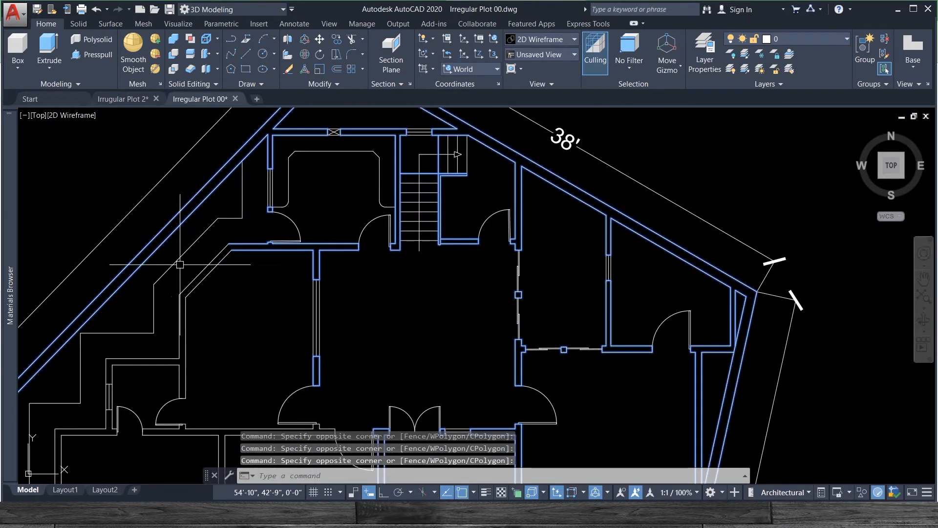
{"action": "left_click", "coordinate": [214, 312]}
{"action": "left_click", "coordinate": [178, 280]}
Add the small left room's upper L-shaped wall and the wall end cap at its right door to the selection.
{"action": "scroll", "coordinate": [204, 332], "scroll_direction": "down", "scroll_amount": 3}
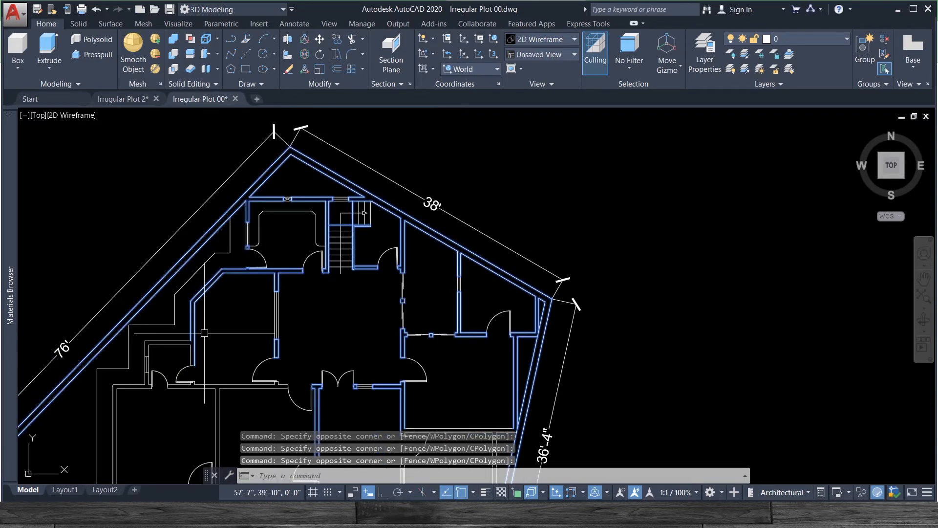
{"action": "left_click", "coordinate": [137, 336]}
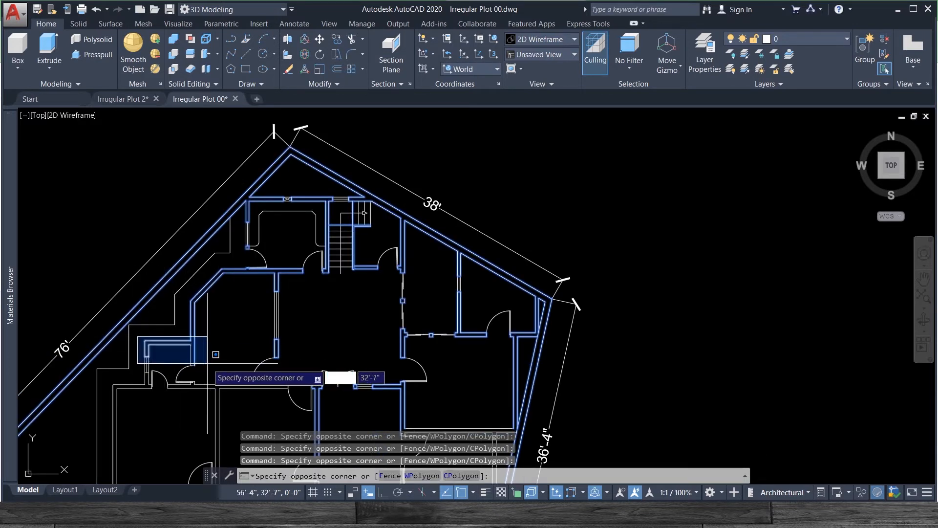
{"action": "left_click", "coordinate": [211, 362]}
{"action": "left_click", "coordinate": [182, 355]}
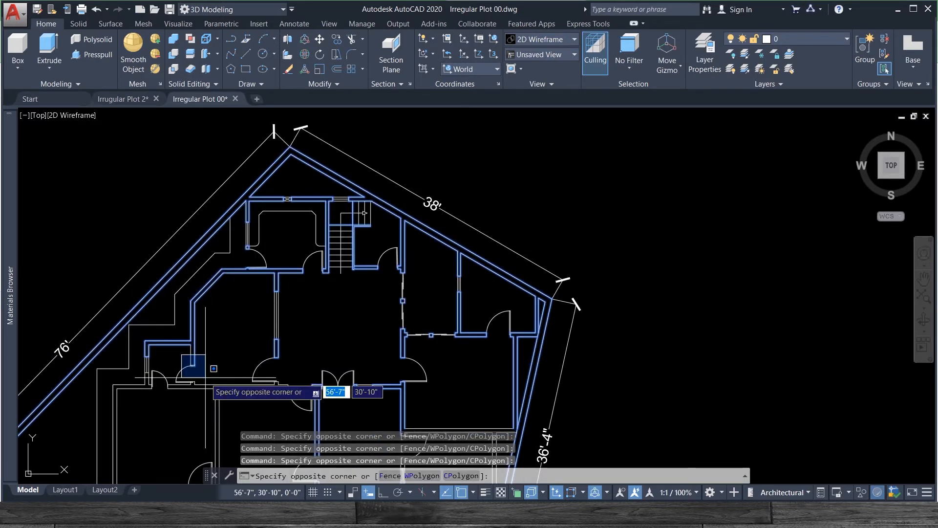
{"action": "left_click", "coordinate": [206, 378]}
Add the wall piece below the small left room's window and the lower-left room's upper and left wall lines to the selection.
{"action": "scroll", "coordinate": [188, 308], "scroll_direction": "down", "scroll_amount": 2}
{"action": "scroll", "coordinate": [171, 376], "scroll_direction": "up", "scroll_amount": 4}
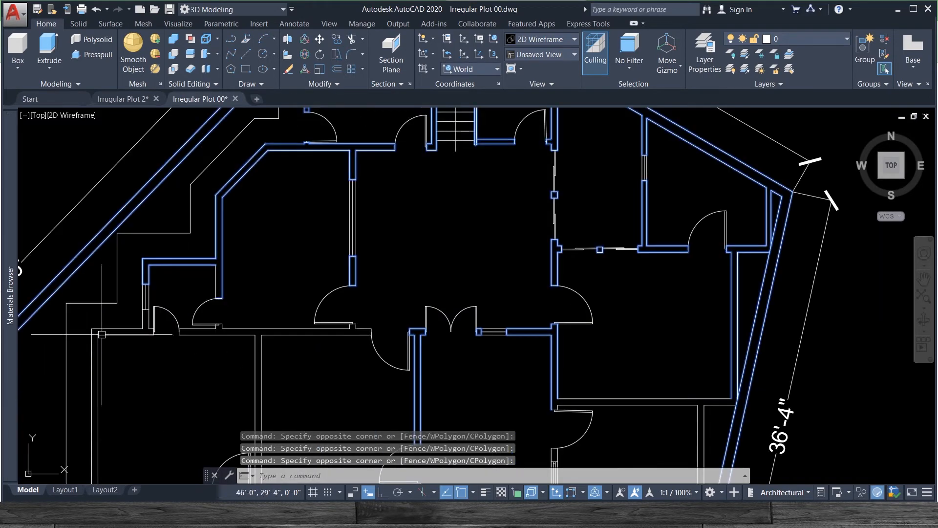
{"action": "left_click", "coordinate": [125, 302]}
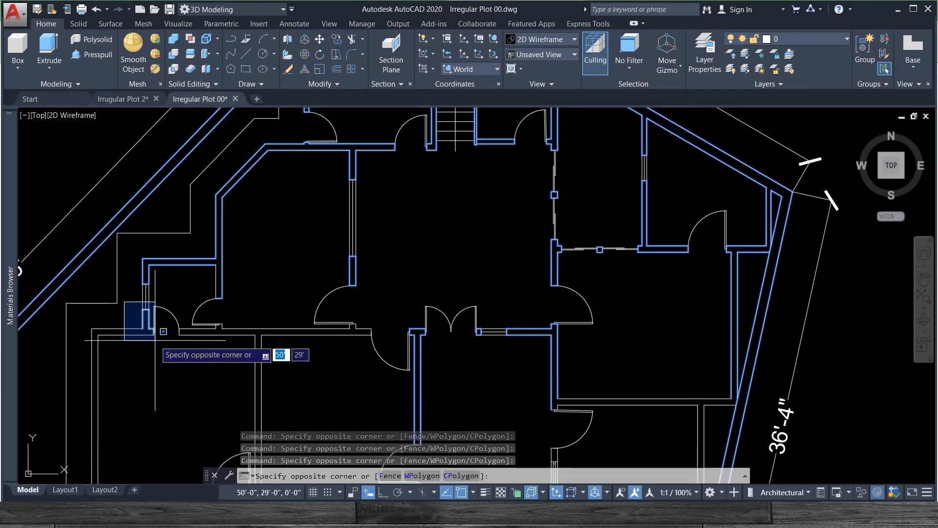
{"action": "left_click", "coordinate": [155, 339]}
{"action": "left_click", "coordinate": [115, 351]}
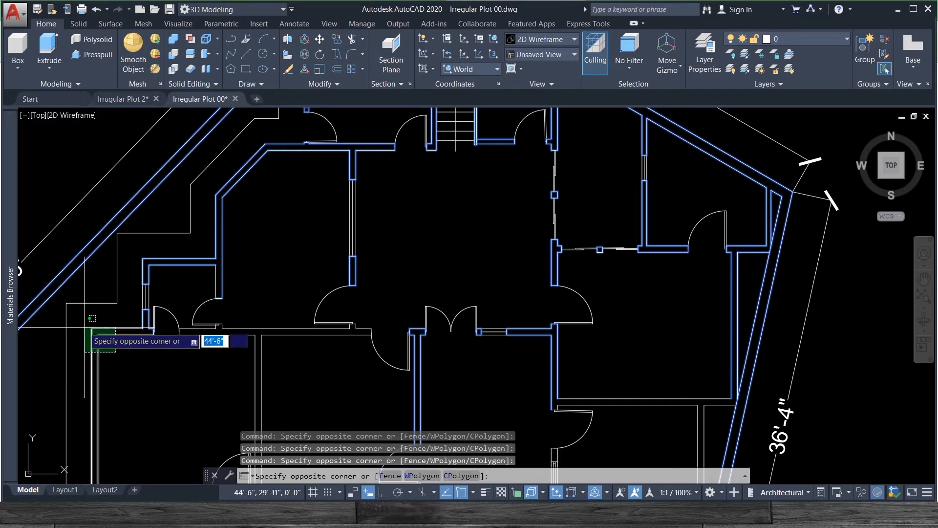
{"action": "left_click", "coordinate": [85, 328]}
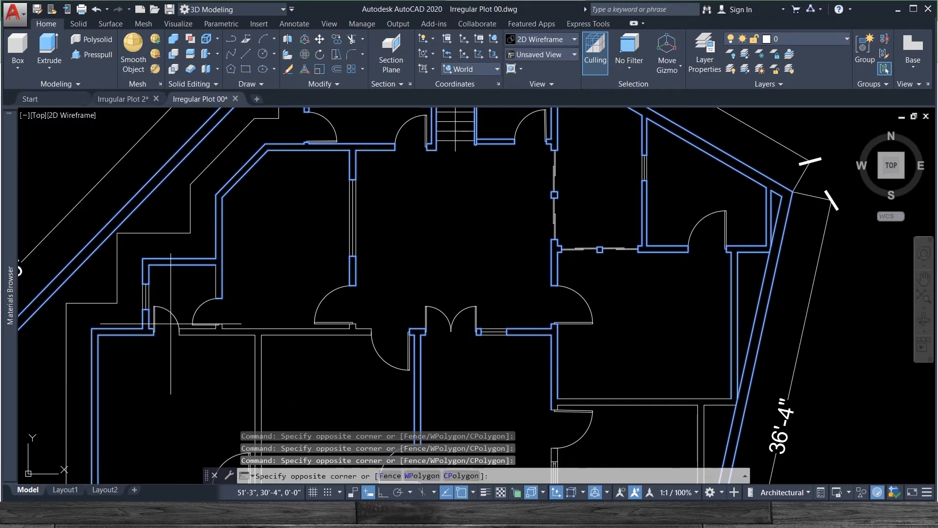
Add the horizontal wall above the two lower-left rooms, its door jamb and the vertical partition between those rooms to the selection.
{"action": "left_click", "coordinate": [244, 348]}
{"action": "left_click", "coordinate": [212, 314]}
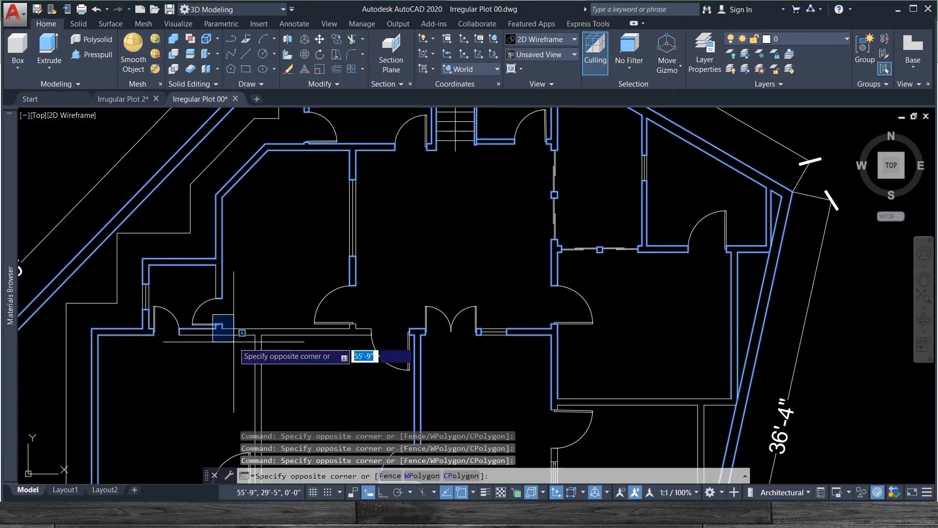
{"action": "left_click", "coordinate": [233, 341]}
{"action": "left_click", "coordinate": [238, 347]}
{"action": "left_click", "coordinate": [229, 315]}
{"action": "left_click", "coordinate": [283, 346]}
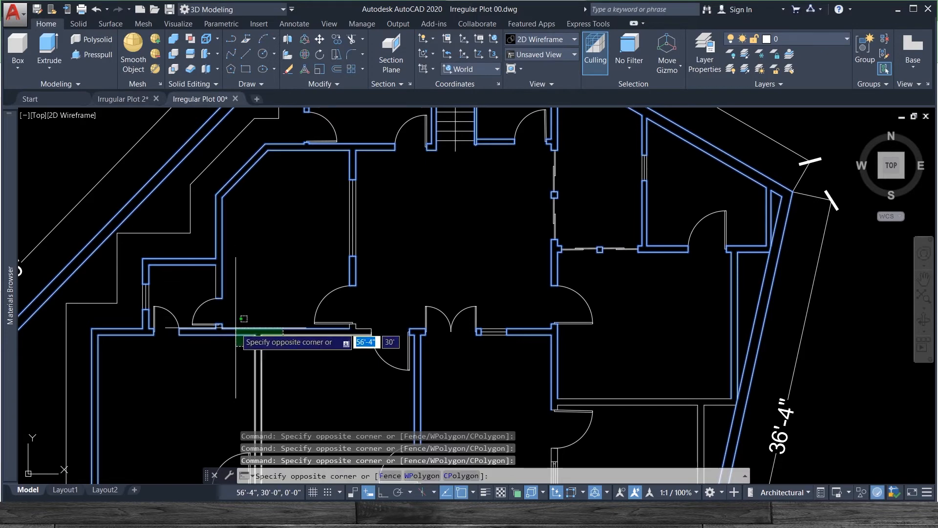
{"action": "left_click", "coordinate": [239, 327]}
Add the remaining door jamb and the right end of the horizontal wall above the lower middle room to the selection.
{"action": "scroll", "coordinate": [338, 292], "scroll_direction": "down", "scroll_amount": 2}
{"action": "scroll", "coordinate": [359, 320], "scroll_direction": "up", "scroll_amount": 4}
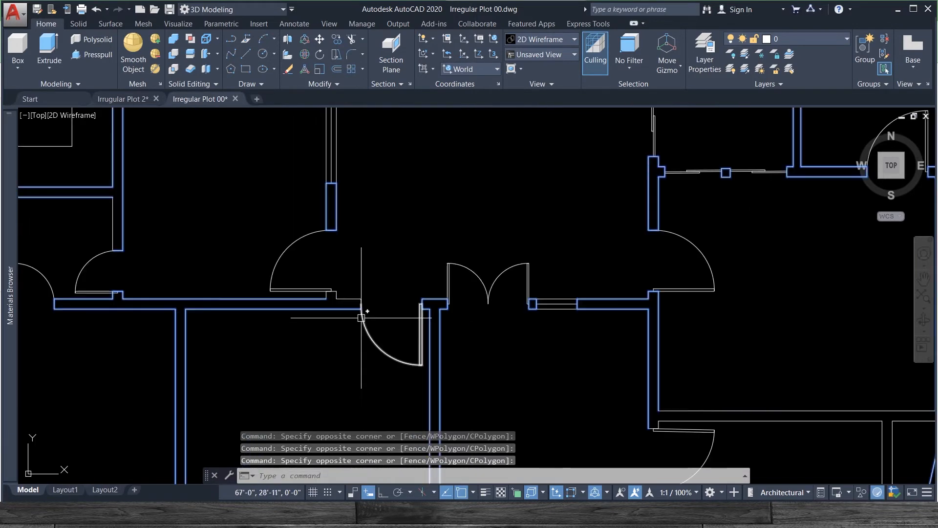
{"action": "left_click", "coordinate": [311, 279]}
{"action": "left_click", "coordinate": [383, 338]}
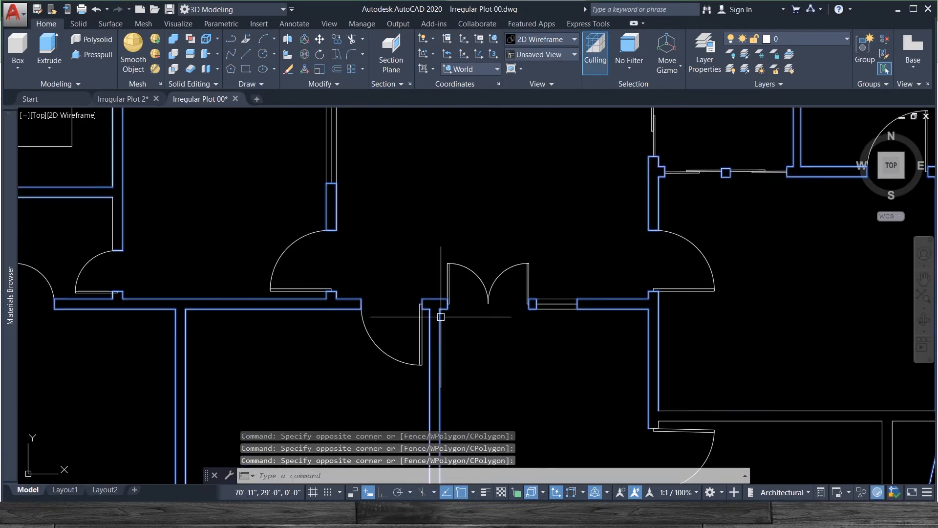
Add the bottom wall segments on both sides of the lower middle room's window, including the corner at its door, to the selection.
{"action": "scroll", "coordinate": [441, 316], "scroll_direction": "down", "scroll_amount": 4}
{"action": "scroll", "coordinate": [415, 392], "scroll_direction": "up", "scroll_amount": 4}
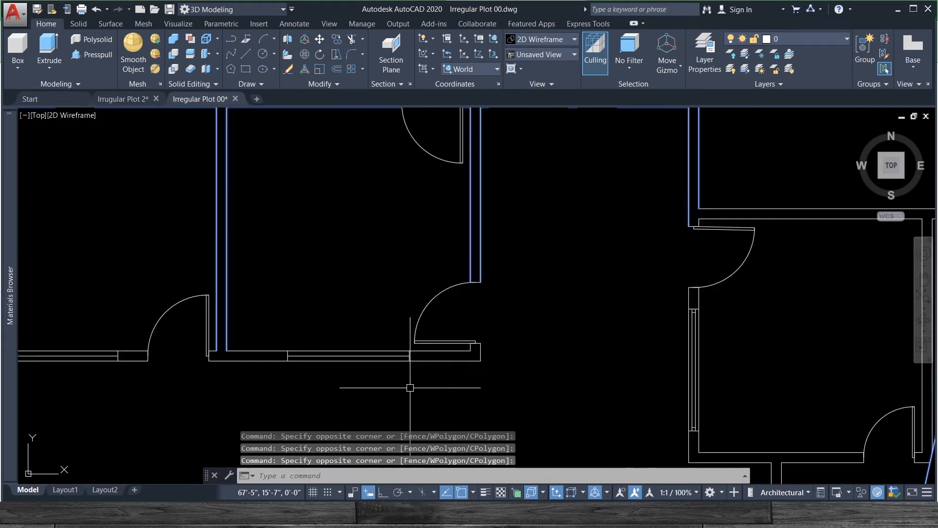
{"action": "left_click", "coordinate": [392, 338]}
{"action": "left_click", "coordinate": [497, 379]}
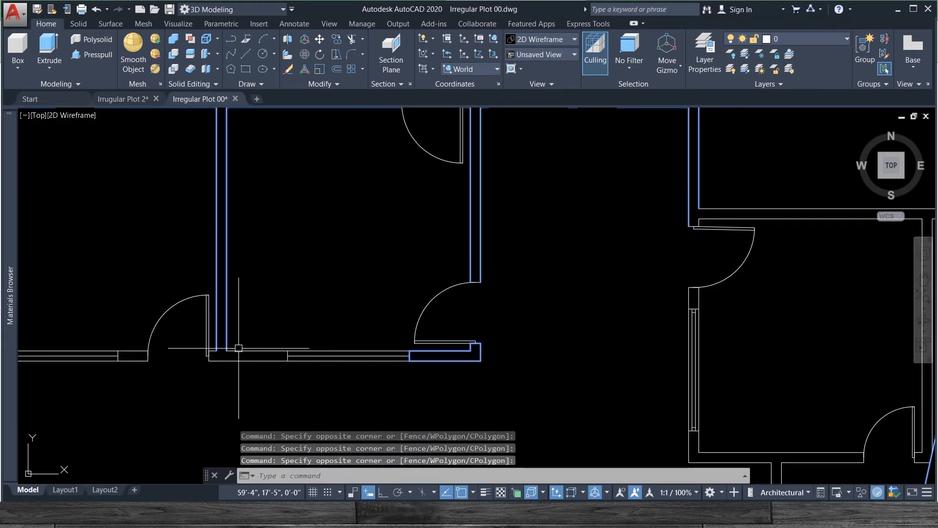
{"action": "left_click", "coordinate": [192, 342]}
{"action": "left_click", "coordinate": [293, 379]}
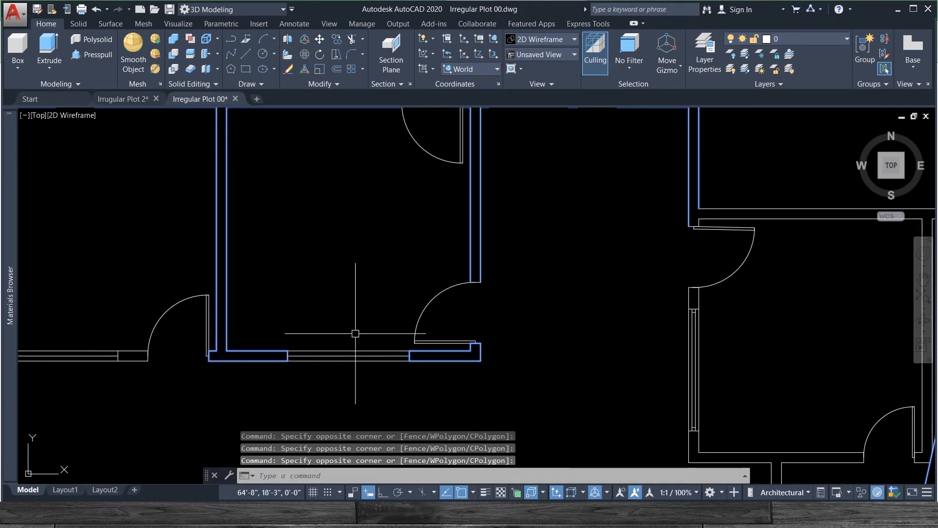
Add the bottom wall segments on both sides of the lower-left room's window to the selection.
{"action": "scroll", "coordinate": [355, 331], "scroll_direction": "down", "scroll_amount": 5}
{"action": "scroll", "coordinate": [147, 322], "scroll_direction": "up", "scroll_amount": 4}
{"action": "left_click", "coordinate": [170, 316]}
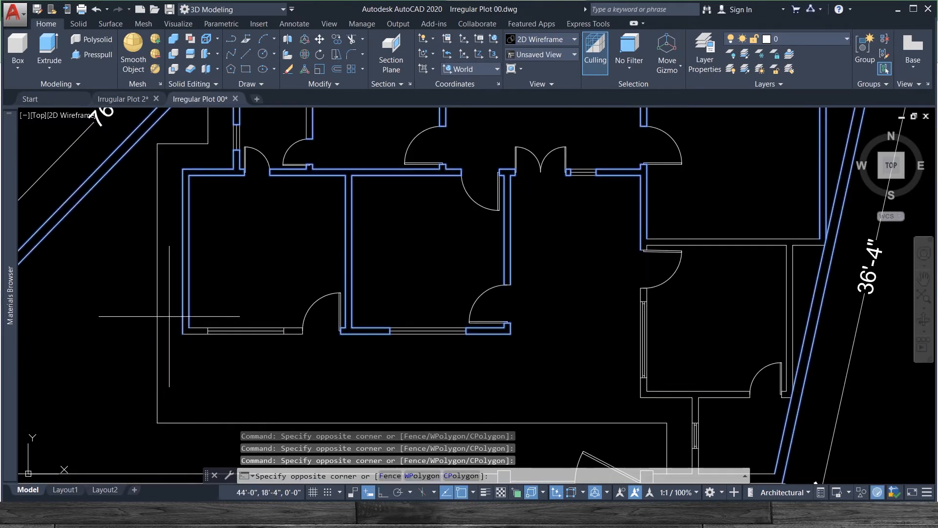
{"action": "left_click", "coordinate": [221, 347]}
{"action": "left_click", "coordinate": [259, 303]}
{"action": "left_click", "coordinate": [310, 346]}
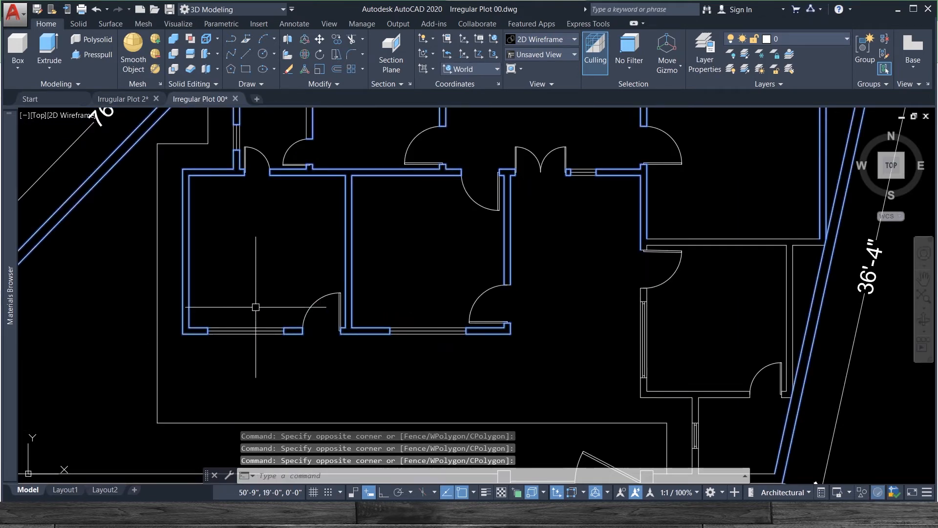
{"action": "scroll", "coordinate": [258, 308], "scroll_direction": "down", "scroll_amount": 2}
{"action": "scroll", "coordinate": [502, 265], "scroll_direction": "up", "scroll_amount": 4}
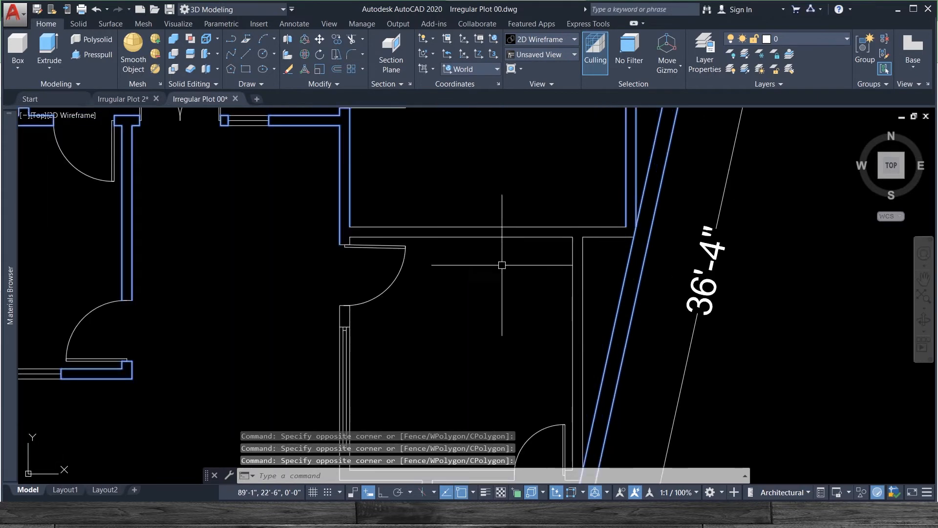
Add the door jamb, horizontal wall and right vertical wall around the top of the lower-right room to the selection.
{"action": "left_click", "coordinate": [322, 212]}
{"action": "left_click", "coordinate": [377, 272]}
{"action": "left_click", "coordinate": [447, 251]}
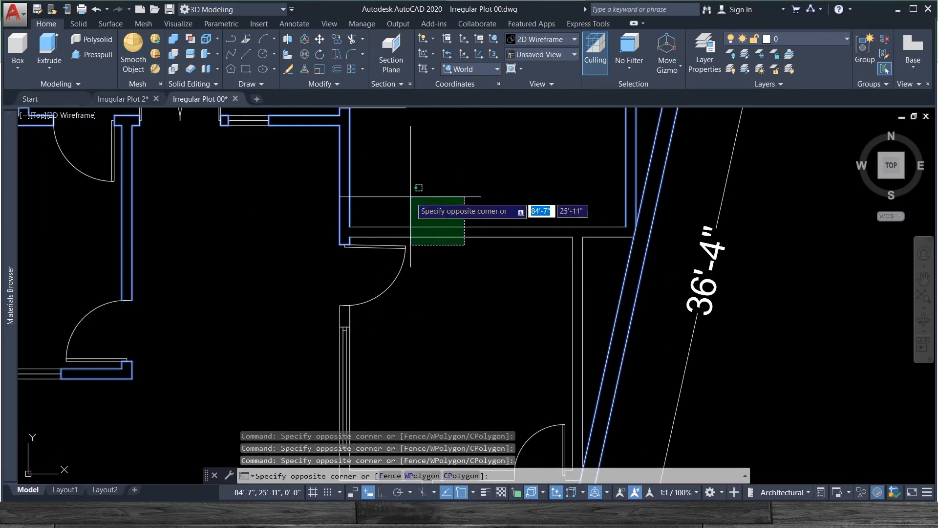
{"action": "left_click", "coordinate": [411, 197]}
{"action": "left_click", "coordinate": [610, 265]}
{"action": "left_click", "coordinate": [569, 226]}
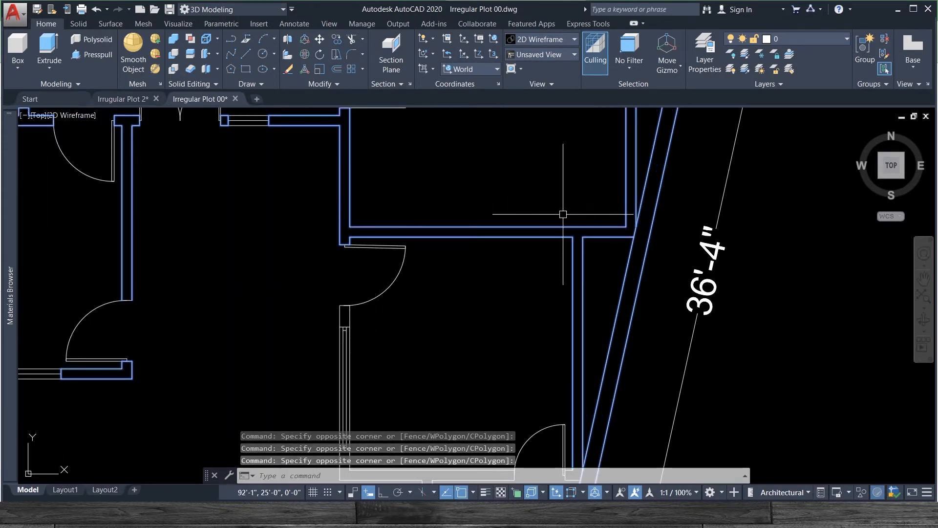
Add the wall ends on both sides of the door at the bottom of the lower-right room to the selection.
{"action": "scroll", "coordinate": [550, 220], "scroll_direction": "down", "scroll_amount": 3}
{"action": "scroll", "coordinate": [489, 321], "scroll_direction": "up", "scroll_amount": 6}
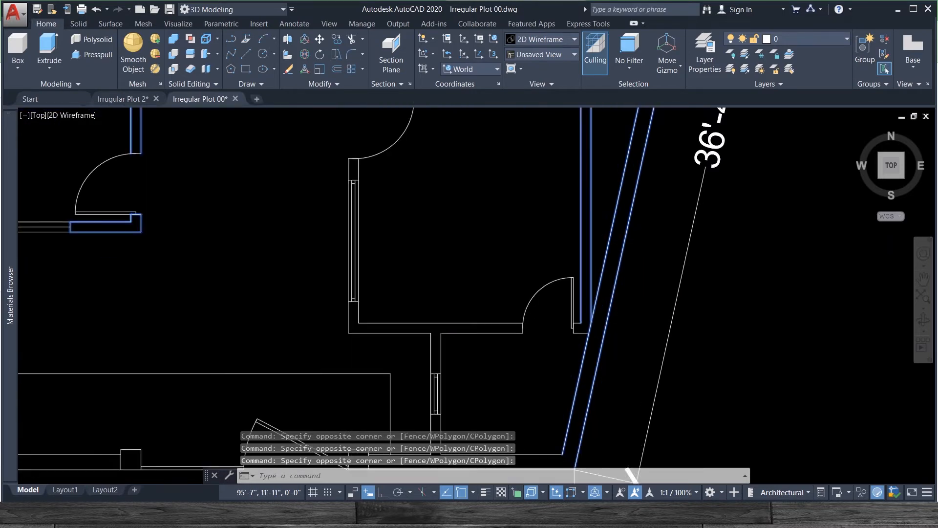
{"action": "left_click", "coordinate": [514, 304]}
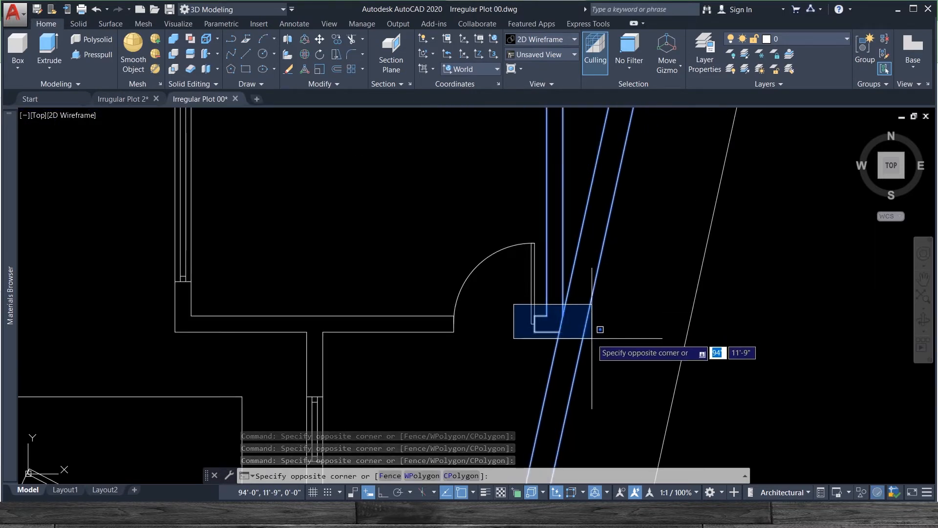
{"action": "left_click", "coordinate": [592, 332]}
{"action": "left_click", "coordinate": [425, 299]}
{"action": "left_click", "coordinate": [472, 366]}
Add the lower-right room's bottom wall, the partition stub below it and the corner up to the left window to the selection.
{"action": "left_click", "coordinate": [381, 373]}
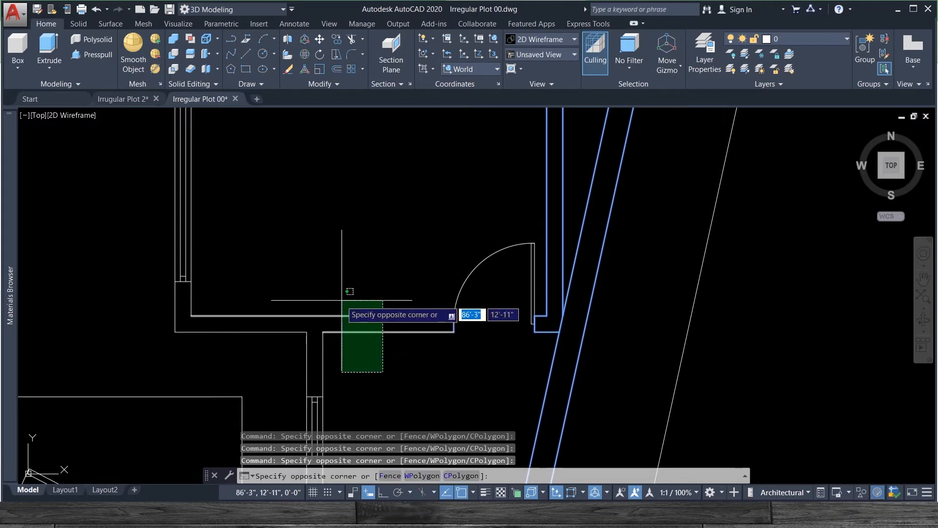
{"action": "left_click", "coordinate": [232, 305]}
{"action": "left_click", "coordinate": [143, 277]}
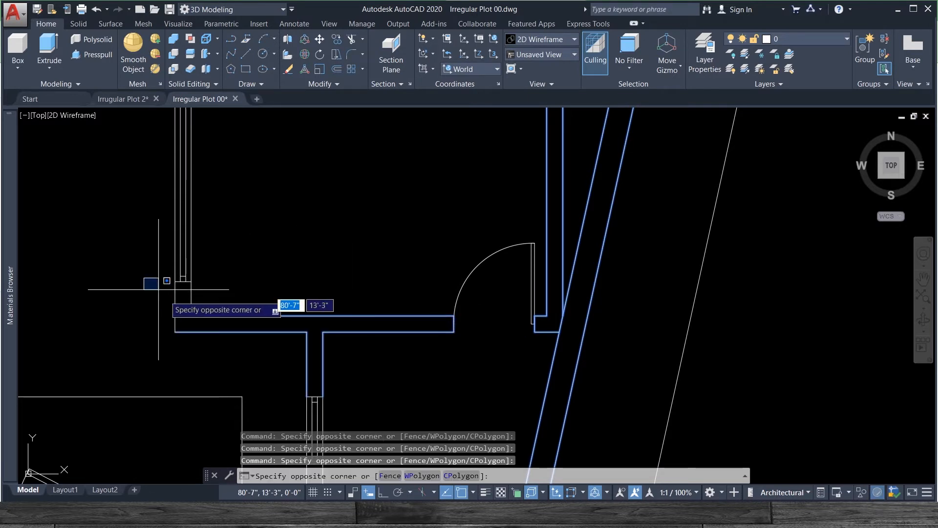
{"action": "left_click", "coordinate": [224, 363]}
Add the short wall piece between the door and the window on the lower-right room's left side to the selection.
{"action": "scroll", "coordinate": [241, 333], "scroll_direction": "down", "scroll_amount": 2}
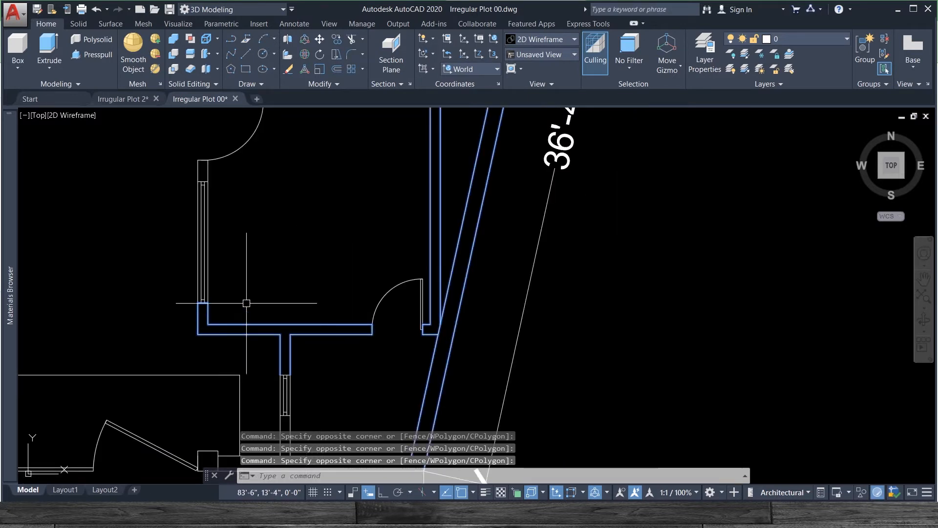
{"action": "scroll", "coordinate": [183, 149], "scroll_direction": "up", "scroll_amount": 3}
{"action": "left_click", "coordinate": [191, 160]}
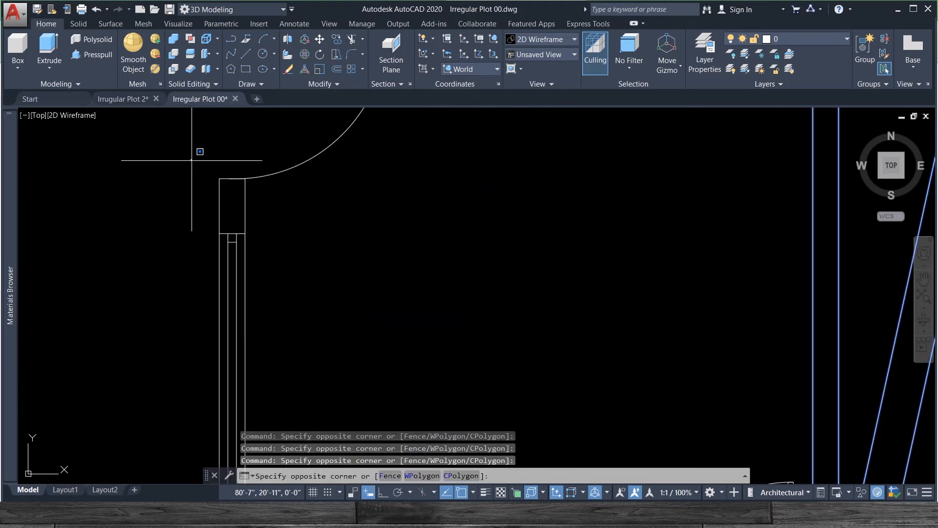
{"action": "left_click", "coordinate": [278, 231]}
Add the boundary wall below the small bottom-right room and the partition piece under its window to the selection.
{"action": "scroll", "coordinate": [382, 277], "scroll_direction": "down", "scroll_amount": 5}
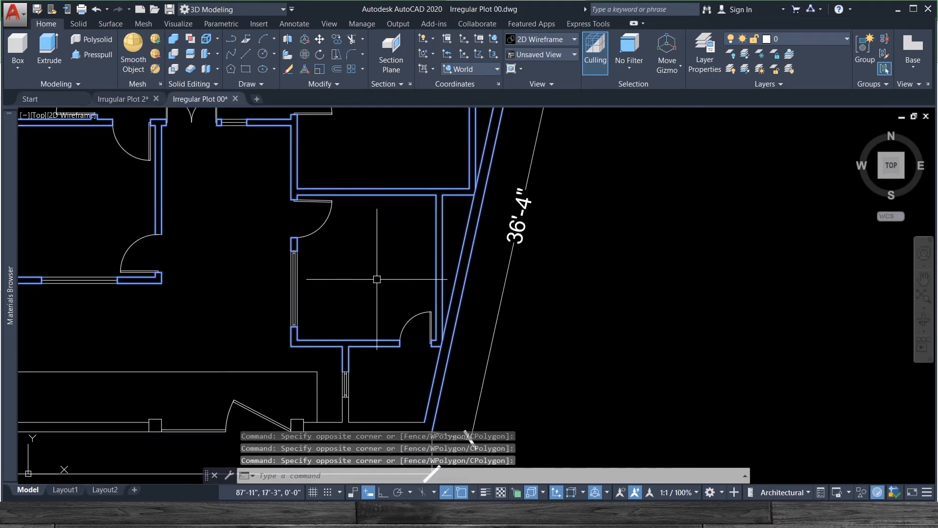
{"action": "scroll", "coordinate": [371, 365], "scroll_direction": "up", "scroll_amount": 4}
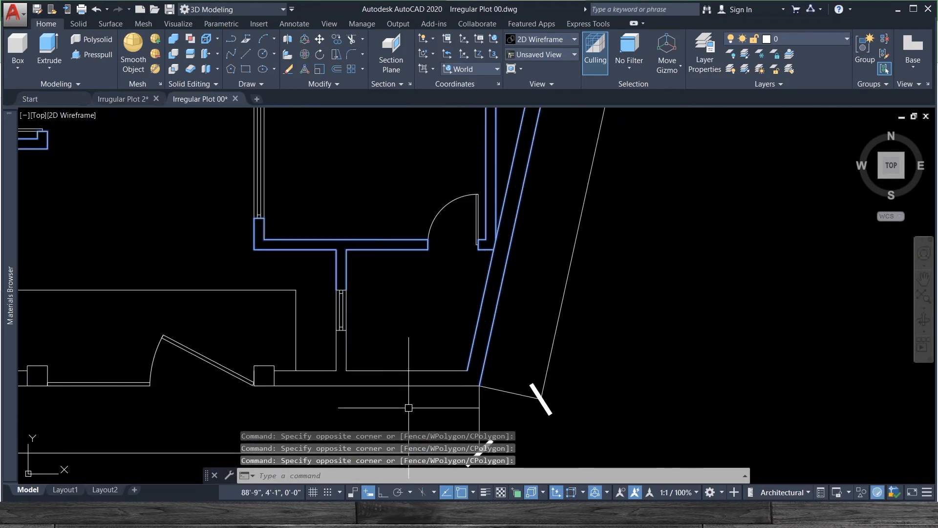
{"action": "left_click", "coordinate": [491, 379]}
{"action": "left_click", "coordinate": [336, 392]}
{"action": "left_click", "coordinate": [318, 360]}
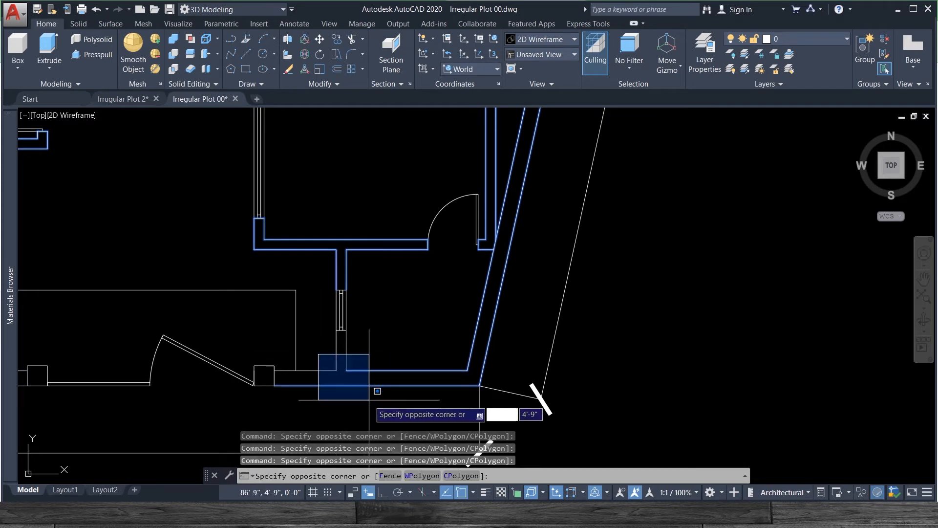
{"action": "left_click", "coordinate": [370, 404]}
{"action": "left_click", "coordinate": [352, 401]}
{"action": "left_click", "coordinate": [324, 343]}
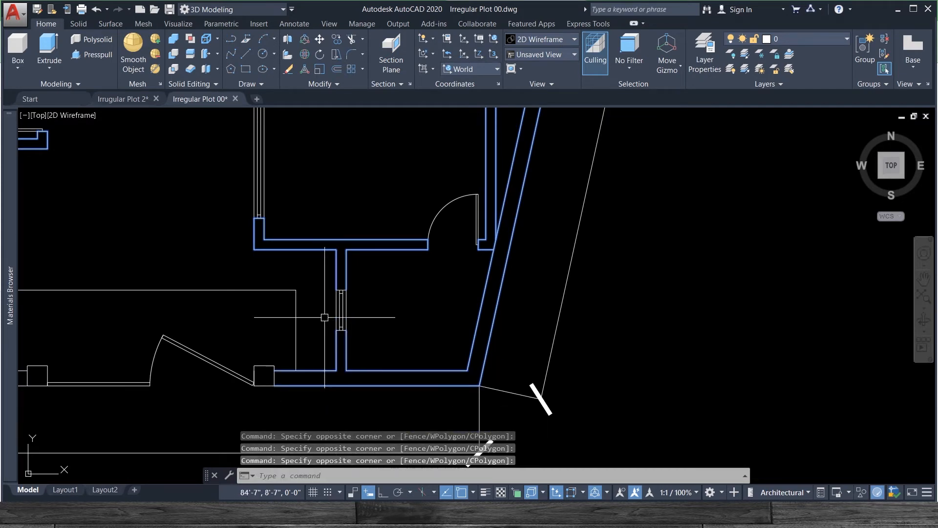
Add the wall end lines above and below the small bottom-right room's partition window to the selection.
{"action": "left_click", "coordinate": [325, 317]}
{"action": "scroll", "coordinate": [337, 314], "scroll_direction": "up", "scroll_amount": 8}
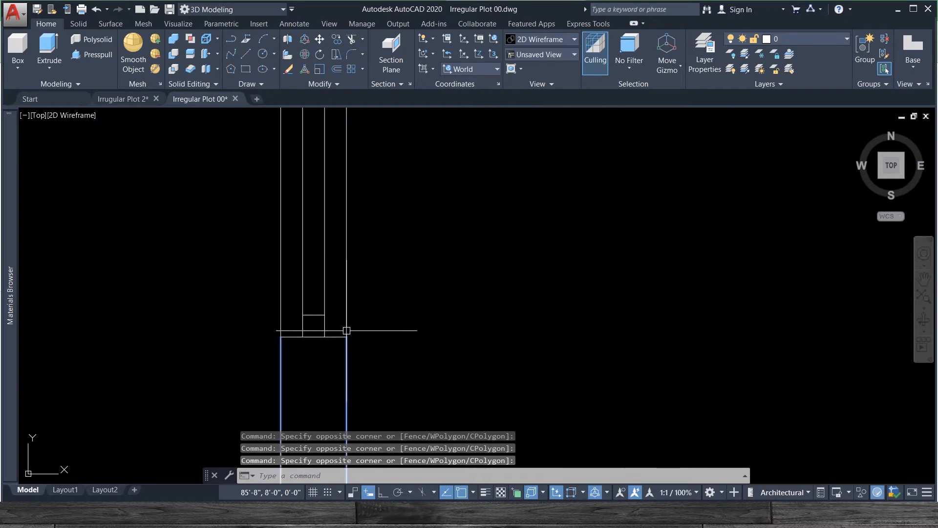
{"action": "scroll", "coordinate": [284, 332], "scroll_direction": "down", "scroll_amount": 5}
{"action": "left_click", "coordinate": [385, 355]}
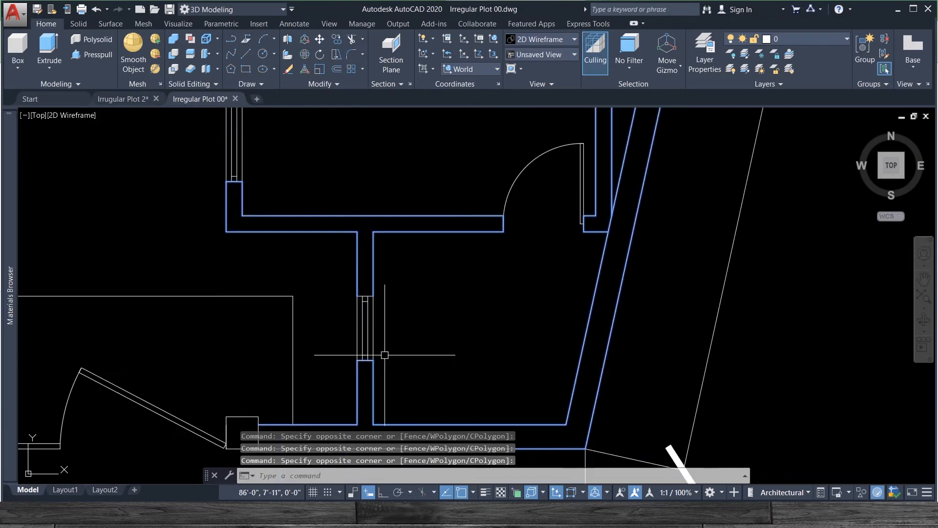
{"action": "left_click", "coordinate": [341, 287]}
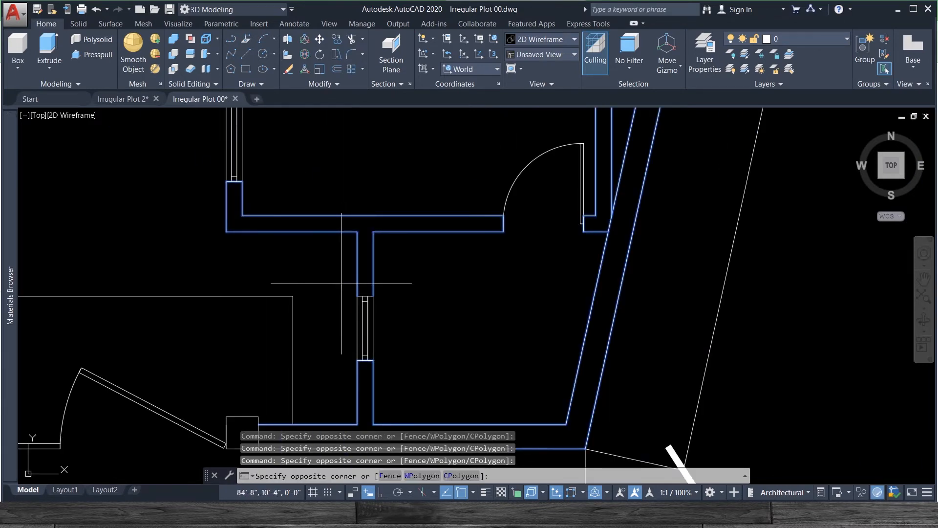
{"action": "left_click", "coordinate": [387, 299]}
Add the two square pillars on either side of the entrance gate to the selection.
{"action": "scroll", "coordinate": [432, 298], "scroll_direction": "down", "scroll_amount": 4}
{"action": "scroll", "coordinate": [351, 319], "scroll_direction": "down", "scroll_amount": 2}
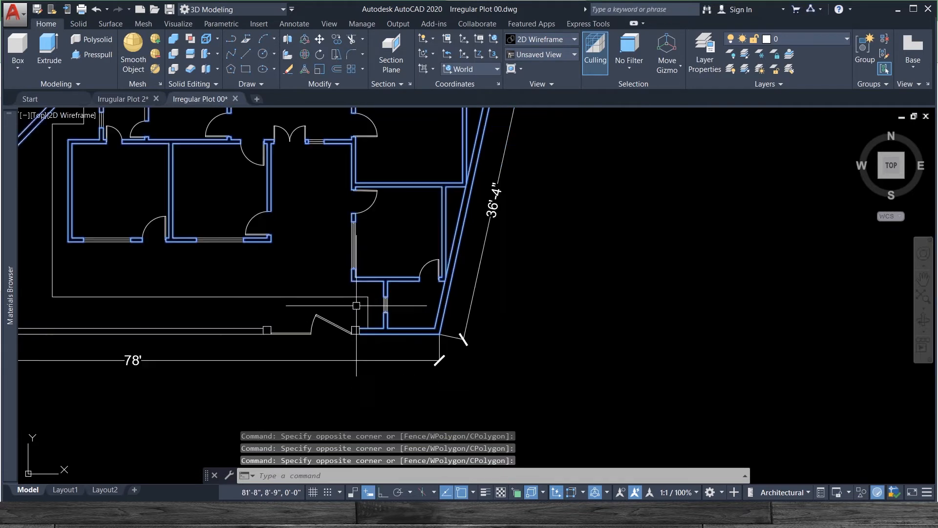
{"action": "scroll", "coordinate": [334, 349], "scroll_direction": "up", "scroll_amount": 4}
{"action": "left_click", "coordinate": [364, 279]}
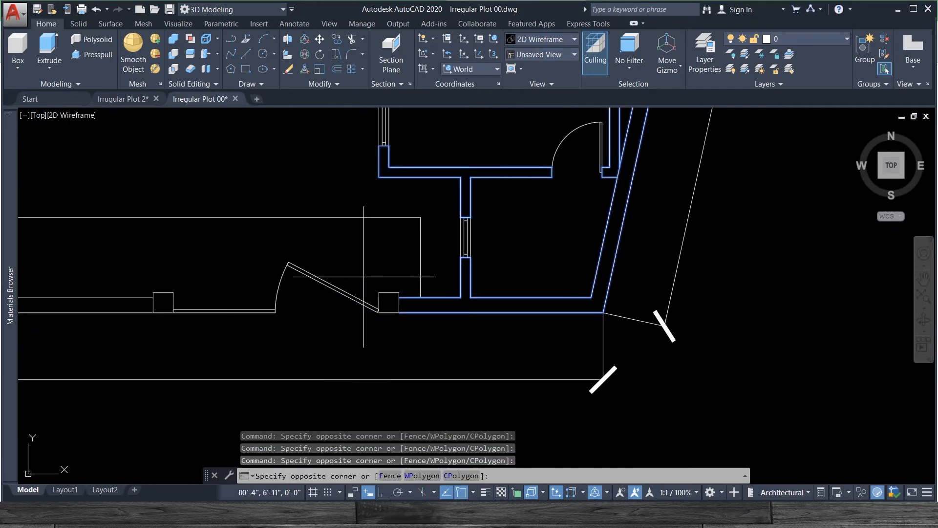
{"action": "left_click", "coordinate": [406, 328]}
{"action": "left_click", "coordinate": [125, 270]}
{"action": "left_click", "coordinate": [219, 326]}
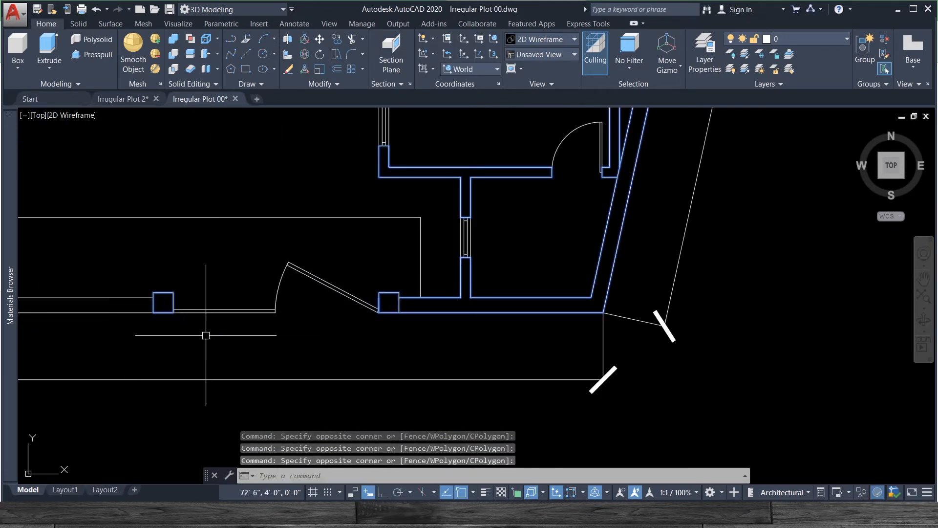
Add the long bottom boundary wall left of the entrance gate to the selection.
{"action": "scroll", "coordinate": [272, 308], "scroll_direction": "down", "scroll_amount": 5}
{"action": "left_click", "coordinate": [112, 316]}
{"action": "left_click", "coordinate": [234, 254]}
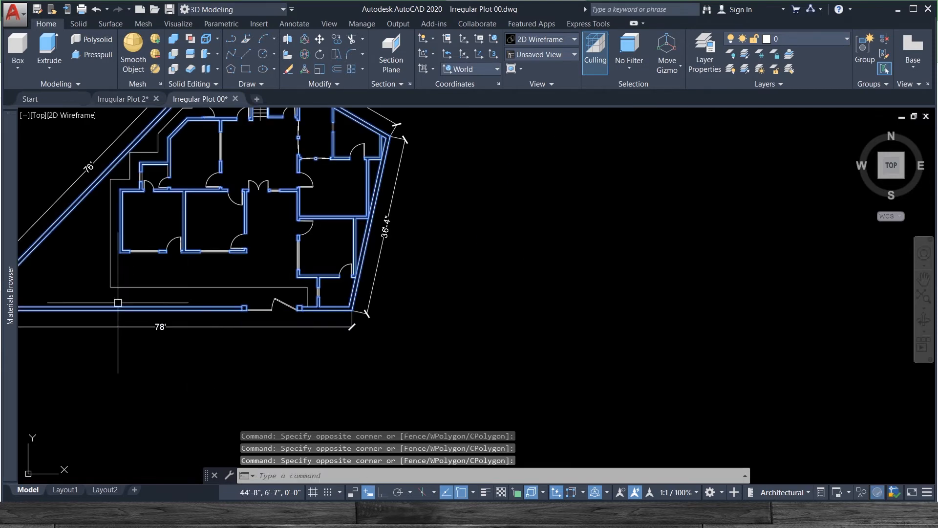
Reselect the wall pieces and door jambs above the two lower-left rooms and add the small room's right wall line to the selection.
{"action": "scroll", "coordinate": [152, 249], "scroll_direction": "down", "scroll_amount": 4}
{"action": "scroll", "coordinate": [152, 249], "scroll_direction": "up", "scroll_amount": 8}
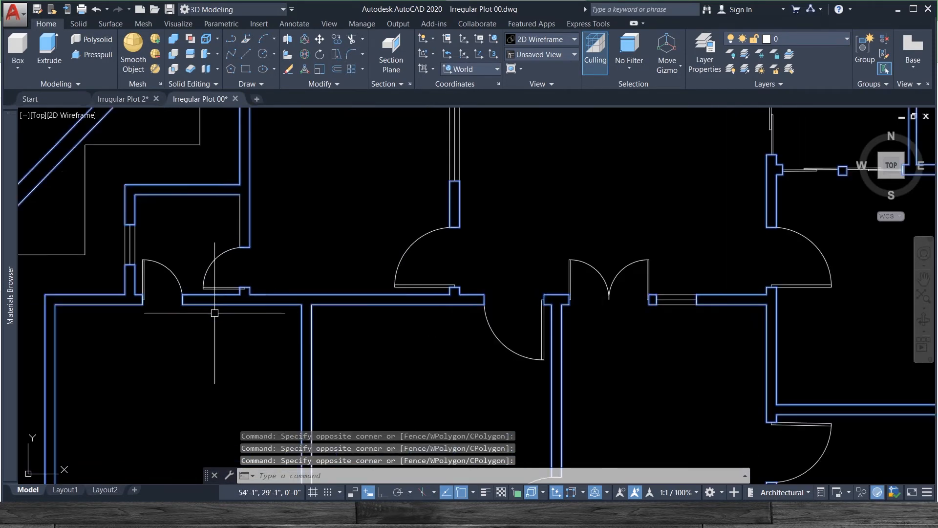
{"action": "left_click", "coordinate": [113, 285]}
{"action": "left_click", "coordinate": [151, 321]}
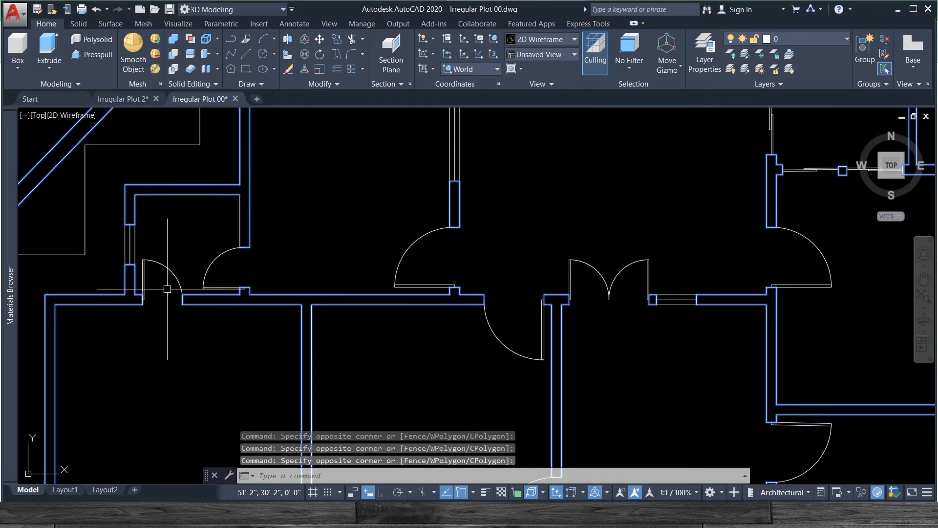
{"action": "left_click", "coordinate": [228, 318]}
{"action": "left_click", "coordinate": [228, 300]}
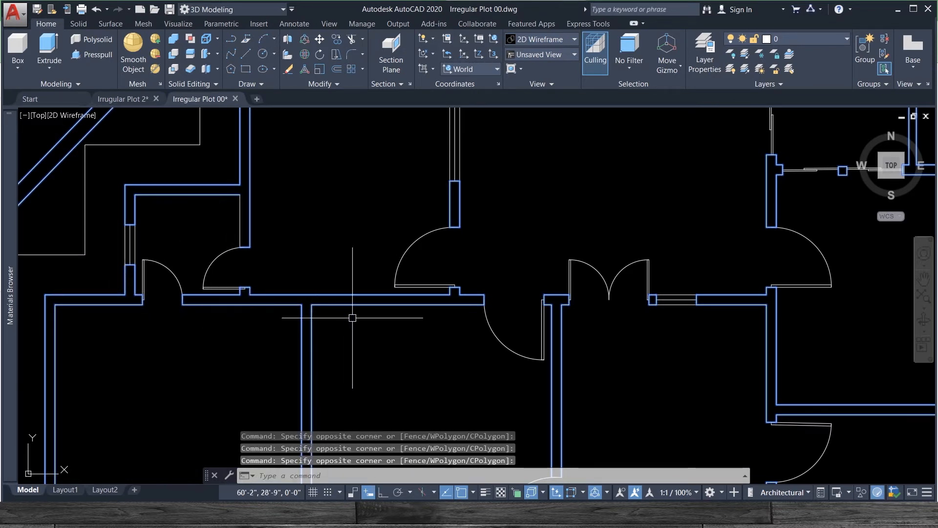
{"action": "left_click", "coordinate": [440, 268]}
{"action": "left_click", "coordinate": [469, 329]}
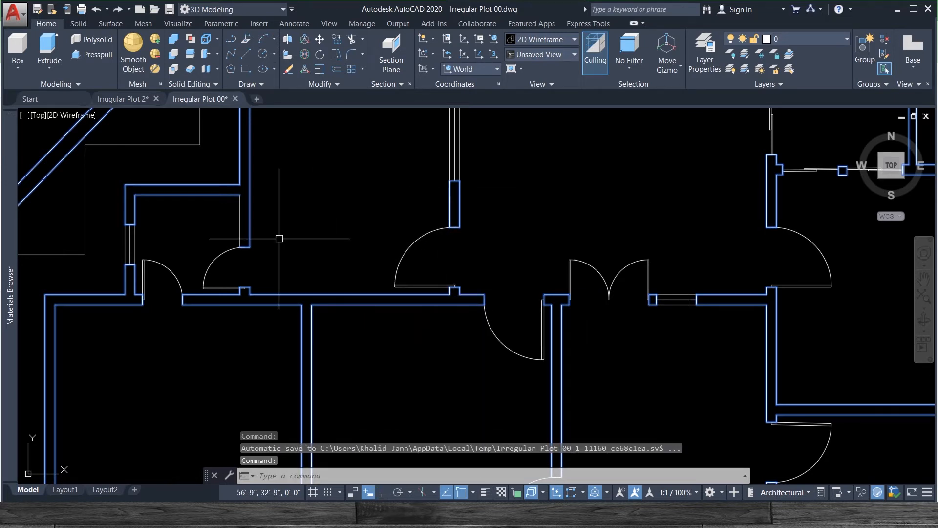
{"action": "left_click", "coordinate": [215, 175]}
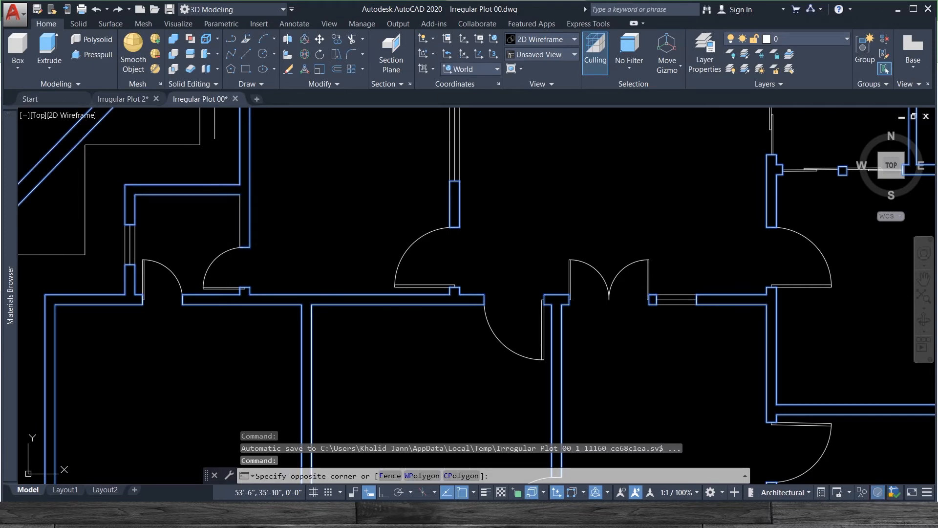
{"action": "left_click", "coordinate": [259, 260]}
Check the whole plan for missed wall lines and assign the selected walls to the Walls layer.
{"action": "scroll", "coordinate": [264, 254], "scroll_direction": "down", "scroll_amount": 8}
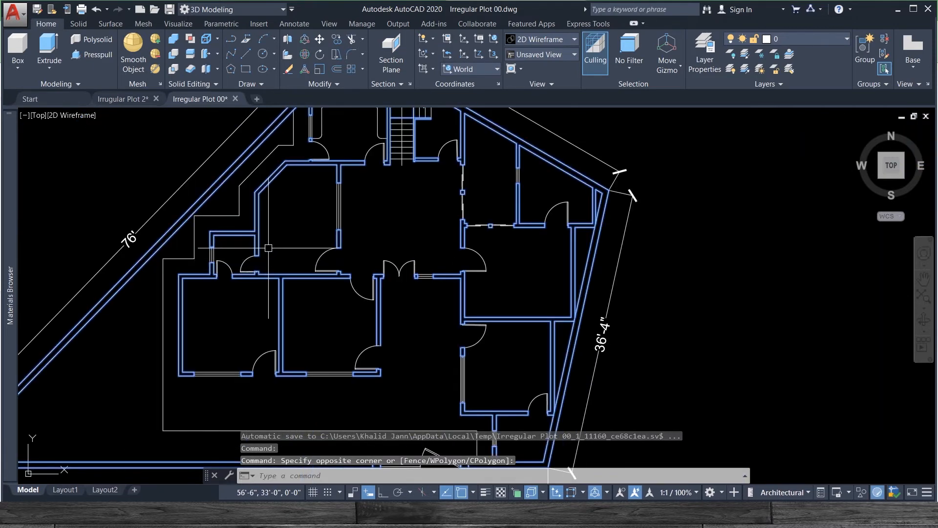
{"action": "scroll", "coordinate": [329, 225], "scroll_direction": "up", "scroll_amount": 2}
{"action": "scroll", "coordinate": [327, 222], "scroll_direction": "down", "scroll_amount": 2}
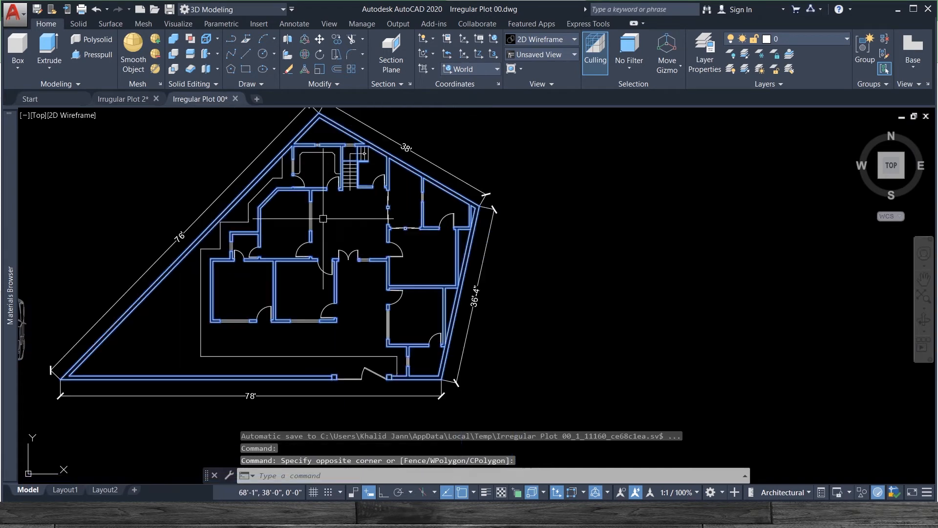
{"action": "scroll", "coordinate": [396, 144], "scroll_direction": "up", "scroll_amount": 2}
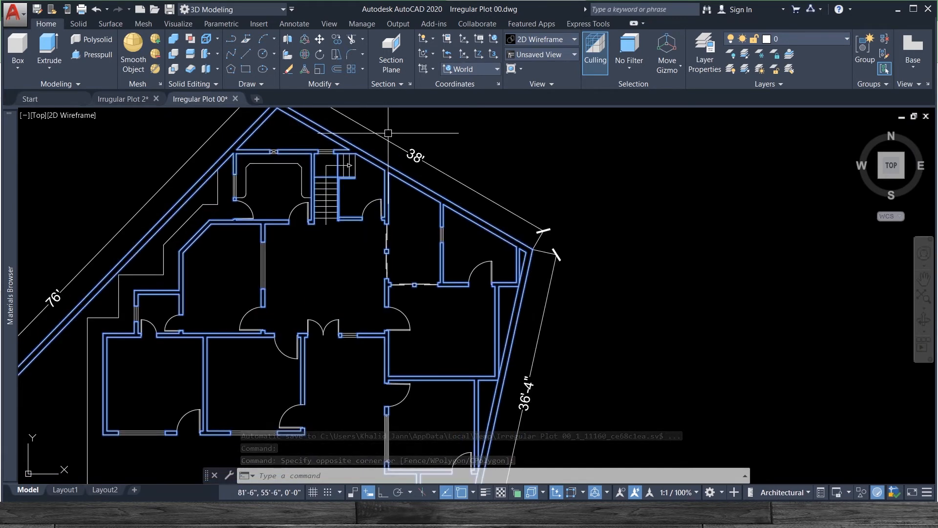
{"action": "scroll", "coordinate": [322, 222], "scroll_direction": "up", "scroll_amount": 4}
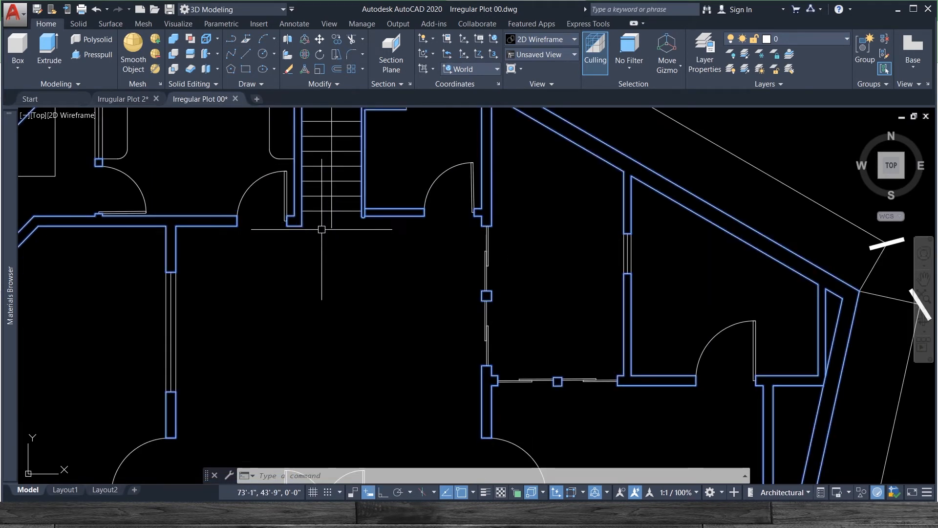
{"action": "scroll", "coordinate": [289, 235], "scroll_direction": "down", "scroll_amount": 8}
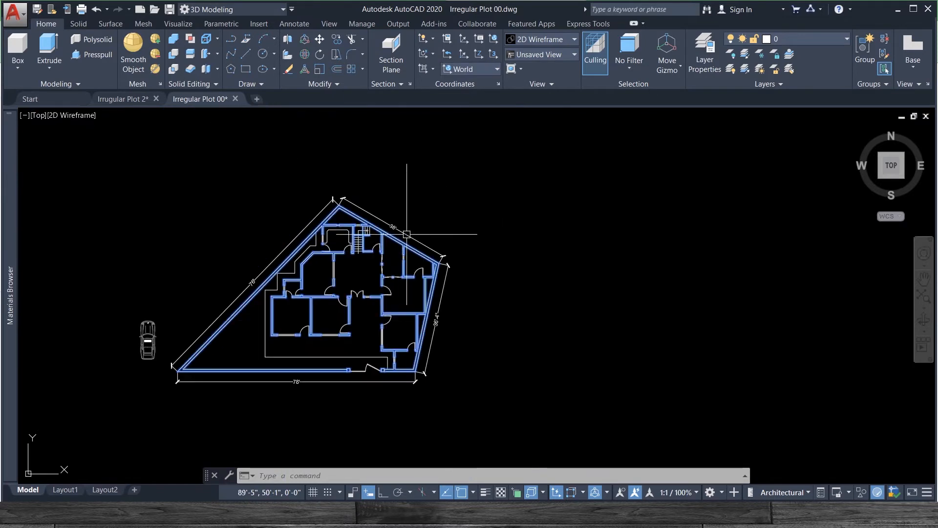
{"action": "scroll", "coordinate": [400, 322], "scroll_direction": "up", "scroll_amount": 3}
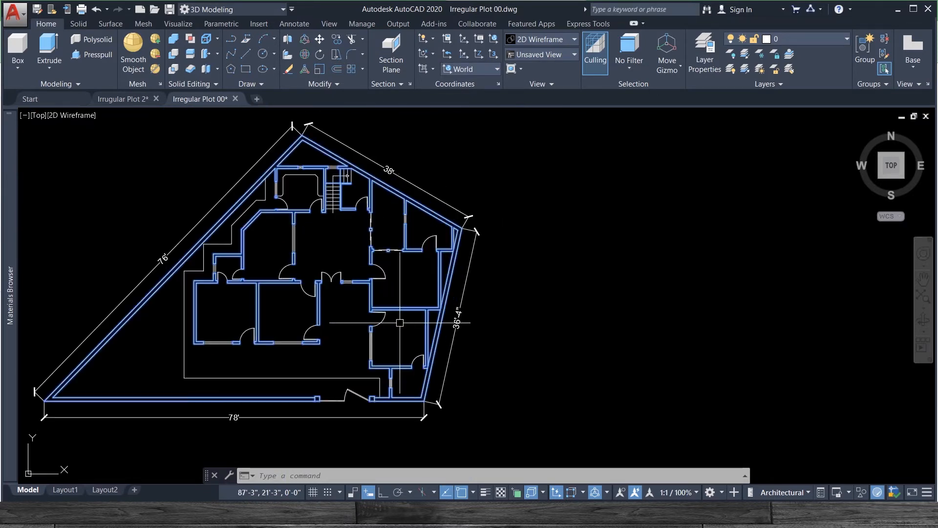
{"action": "left_click", "coordinate": [810, 42]}
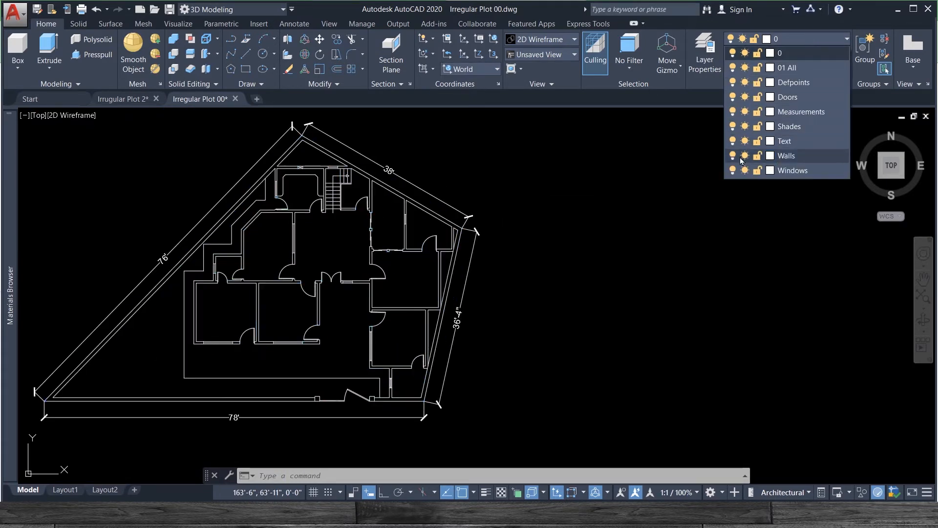
{"action": "left_click", "coordinate": [805, 158]}
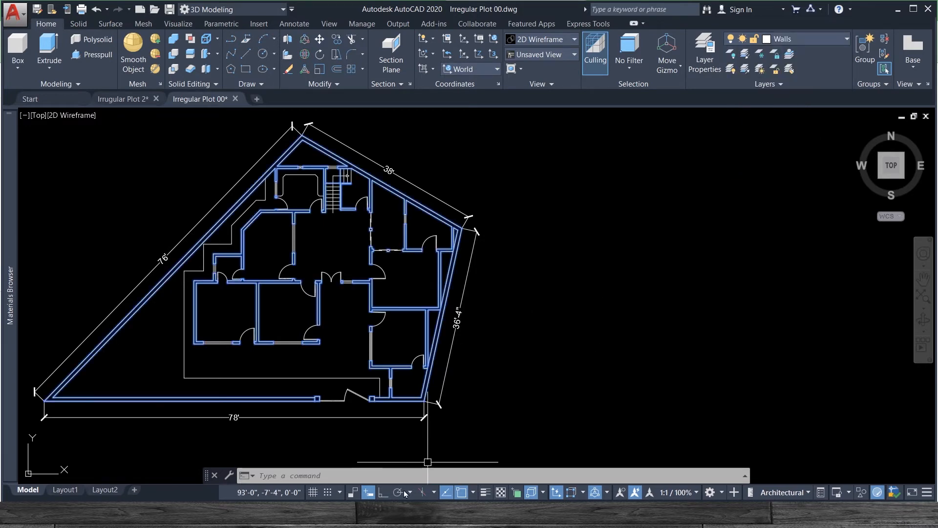
Turn off the Walls layer to leave only the remaining objects displayed.
{"action": "scroll", "coordinate": [674, 157], "scroll_direction": "down", "scroll_amount": 2}
{"action": "scroll", "coordinate": [562, 195], "scroll_direction": "up", "scroll_amount": 2}
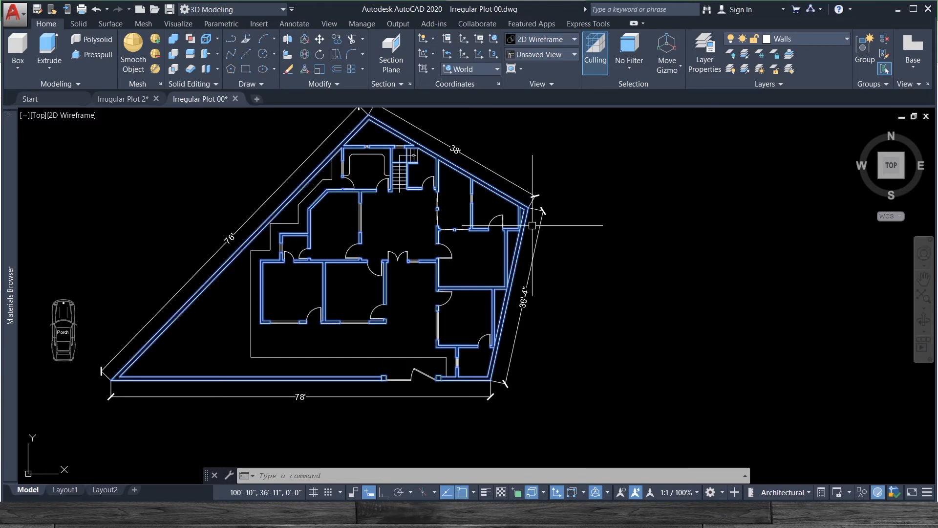
{"action": "left_click", "coordinate": [816, 40]}
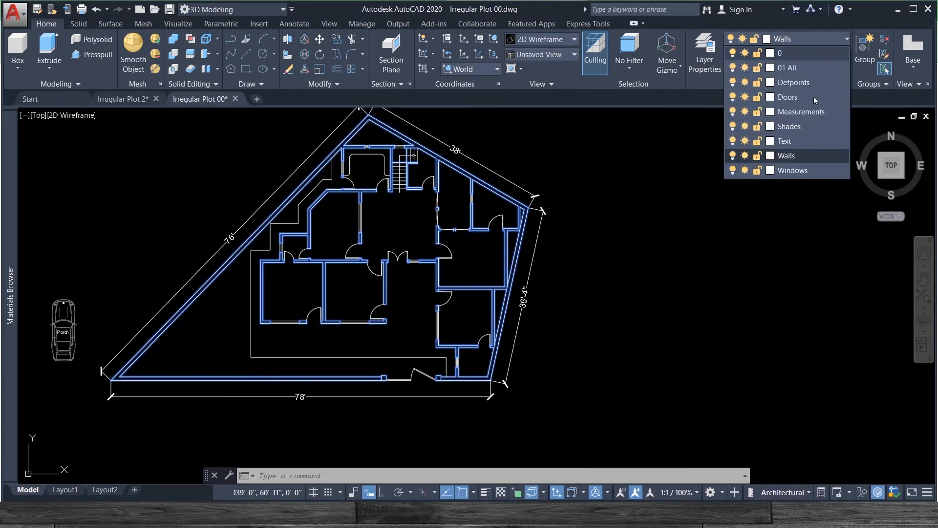
{"action": "left_click", "coordinate": [733, 156]}
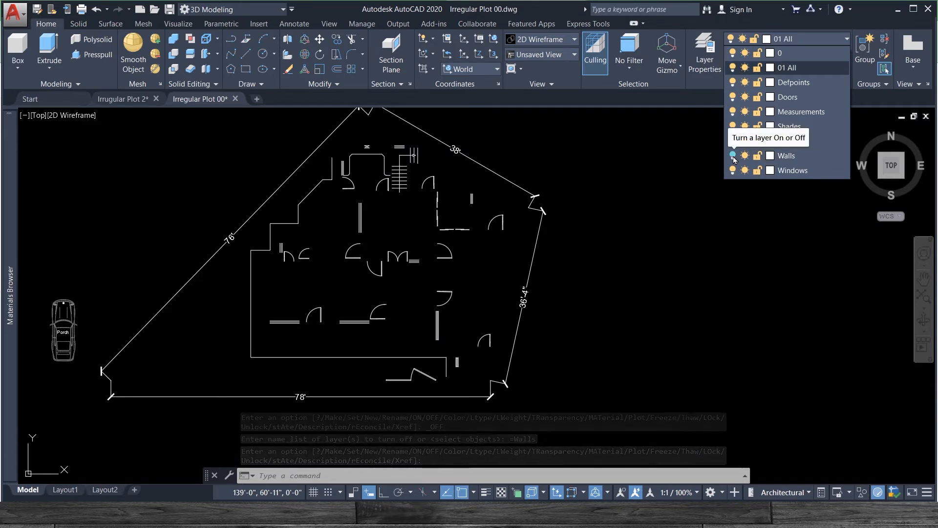
Turn the Walls layer back on and toggle its freeze state off again.
{"action": "left_click", "coordinate": [733, 156]}
{"action": "left_click", "coordinate": [745, 156]}
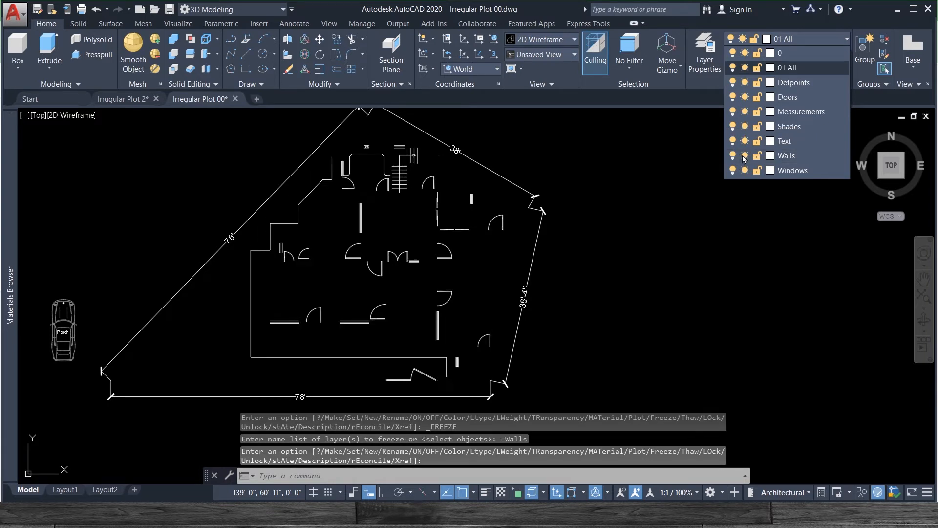
{"action": "left_click", "coordinate": [744, 156]}
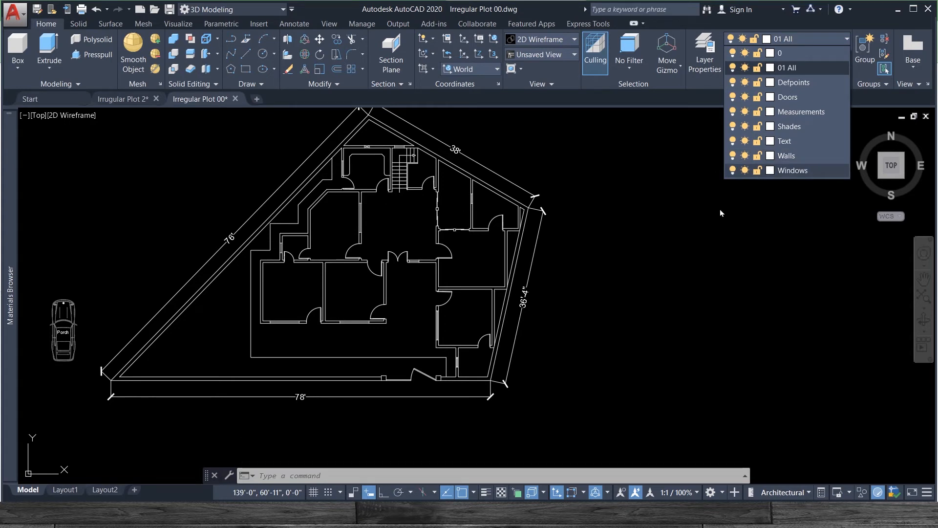
{"action": "left_click", "coordinate": [797, 39]}
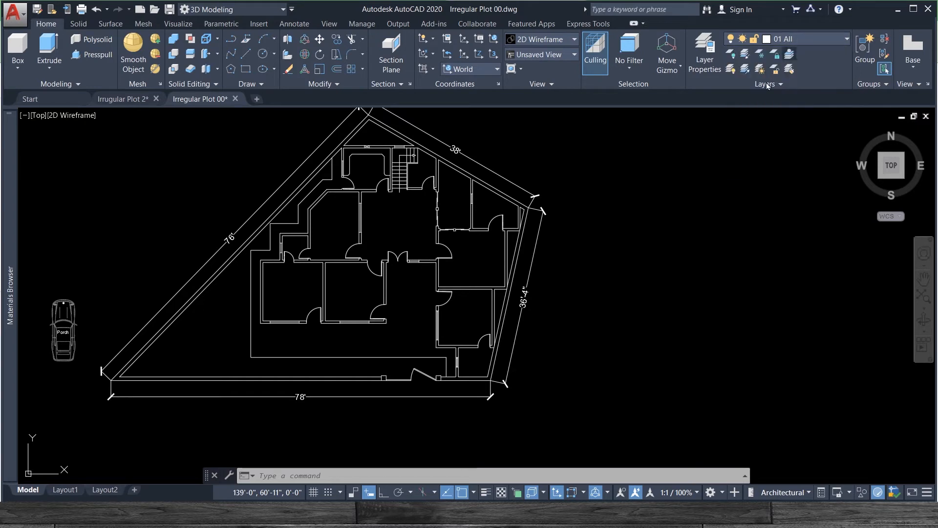
Select the door right of the staircase and the two doors of the room left of the staircase.
{"action": "scroll", "coordinate": [412, 142], "scroll_direction": "down", "scroll_amount": 2}
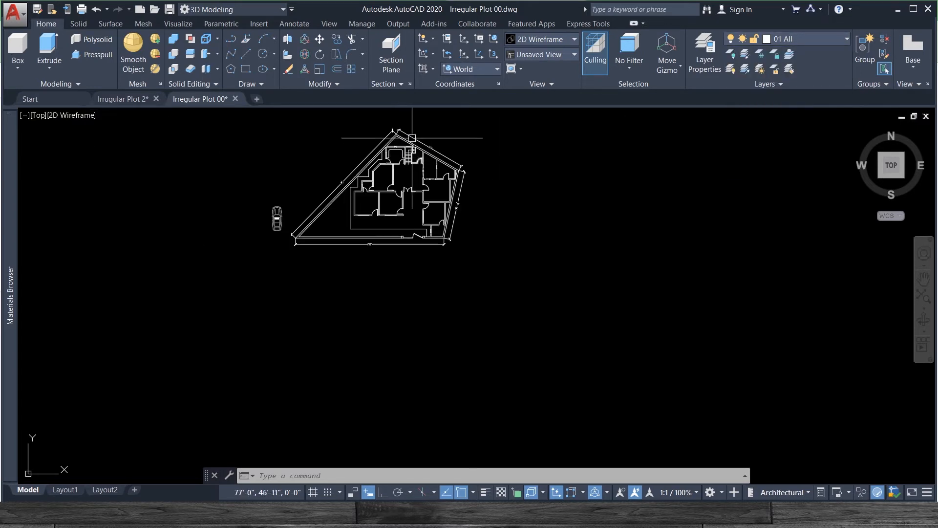
{"action": "scroll", "coordinate": [412, 120], "scroll_direction": "up", "scroll_amount": 5}
{"action": "scroll", "coordinate": [452, 287], "scroll_direction": "up", "scroll_amount": 2}
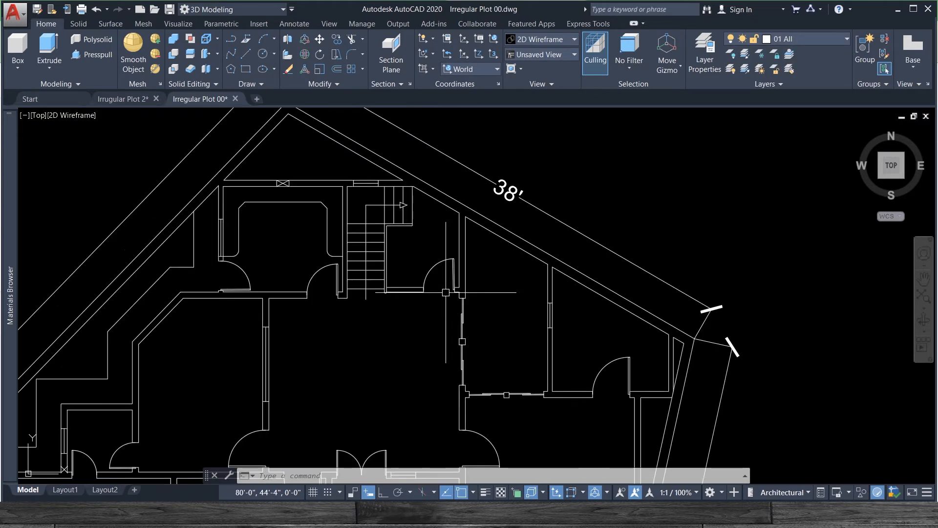
{"action": "left_click", "coordinate": [438, 263]}
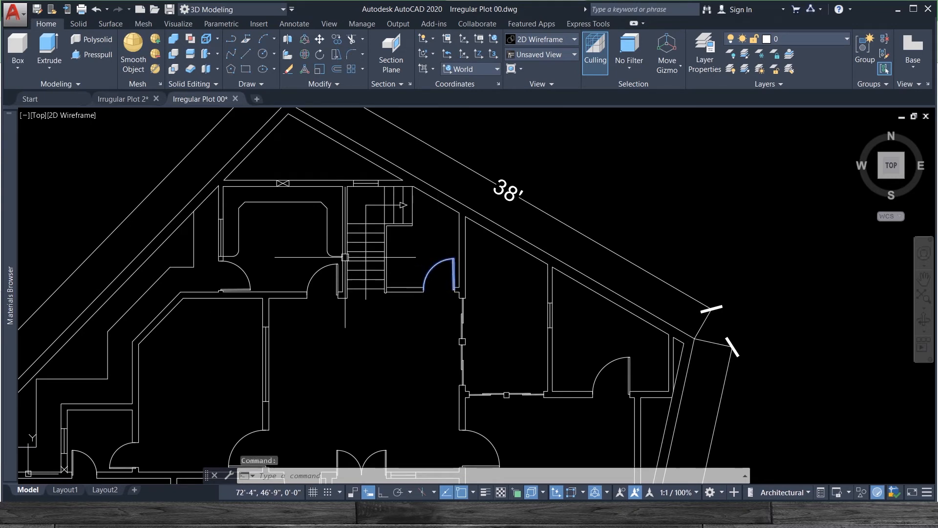
{"action": "left_click", "coordinate": [315, 280]}
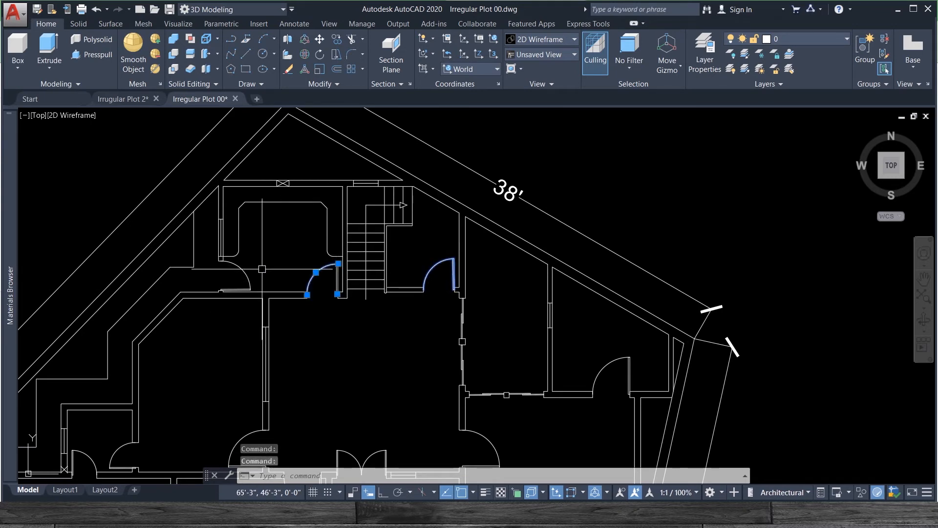
{"action": "left_click", "coordinate": [248, 276]}
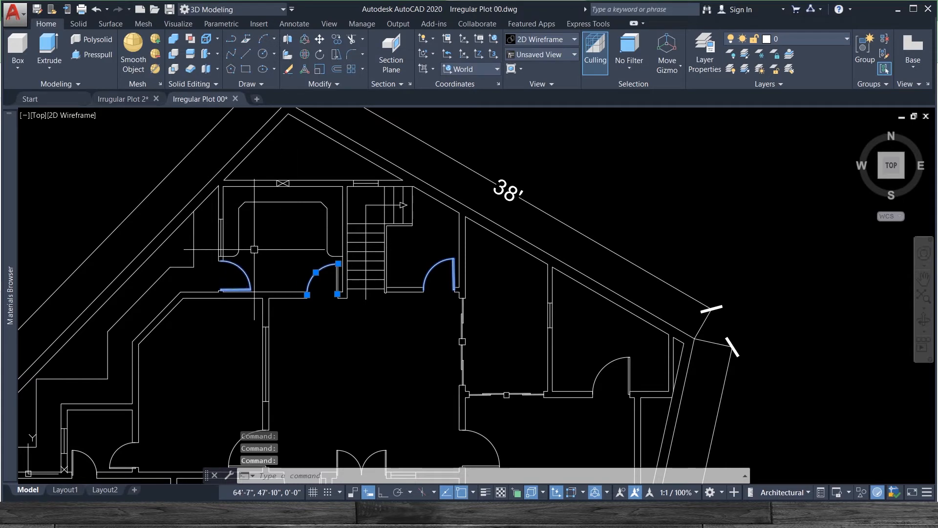
{"action": "scroll", "coordinate": [278, 190], "scroll_direction": "up", "scroll_amount": 2}
Add the upper-right room's door, the door of the room below it and the central double door to the selection.
{"action": "scroll", "coordinate": [287, 201], "scroll_direction": "down", "scroll_amount": 4}
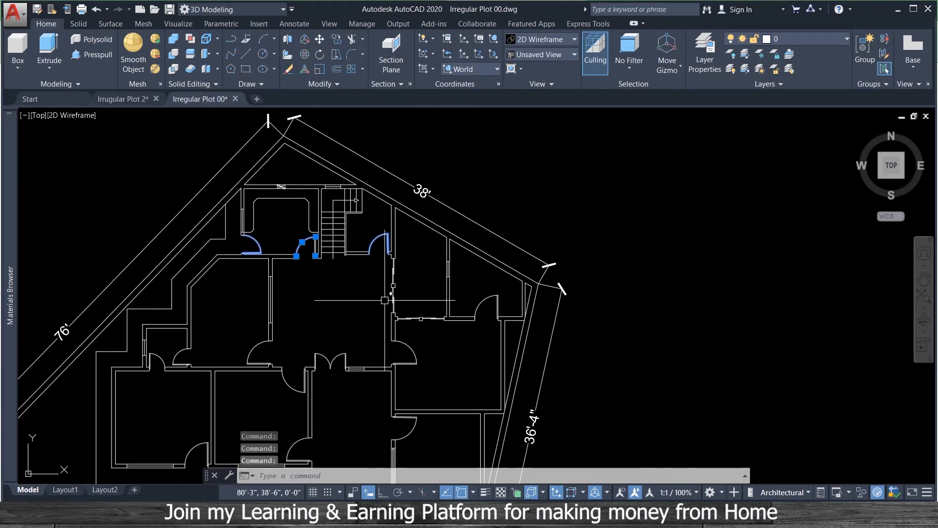
{"action": "scroll", "coordinate": [474, 322], "scroll_direction": "up", "scroll_amount": 4}
{"action": "left_click", "coordinate": [511, 289]}
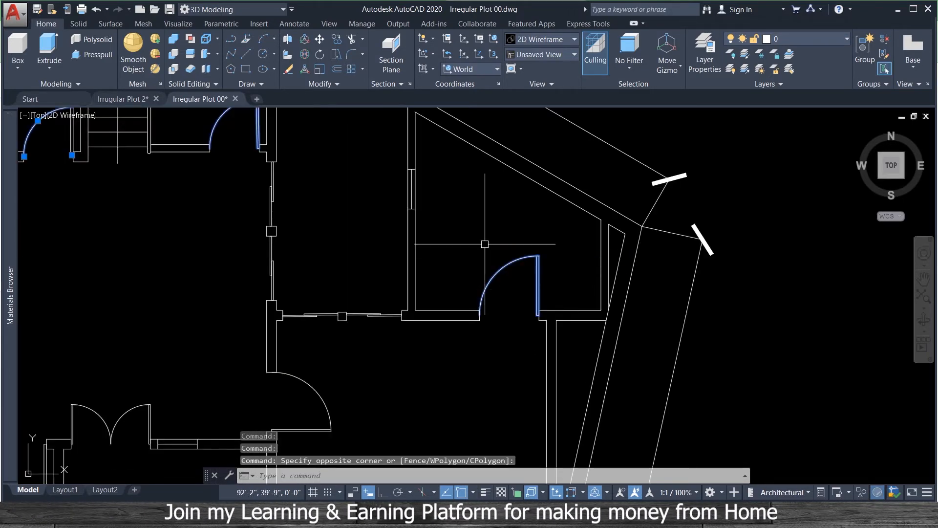
{"action": "scroll", "coordinate": [479, 274], "scroll_direction": "down", "scroll_amount": 4}
{"action": "left_click", "coordinate": [412, 288]}
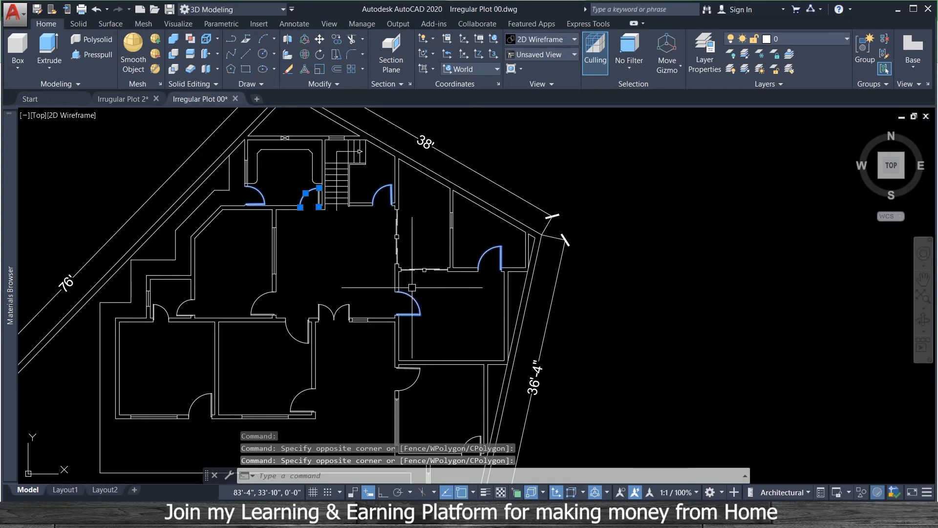
{"action": "left_click", "coordinate": [362, 308]}
{"action": "left_click", "coordinate": [307, 286]}
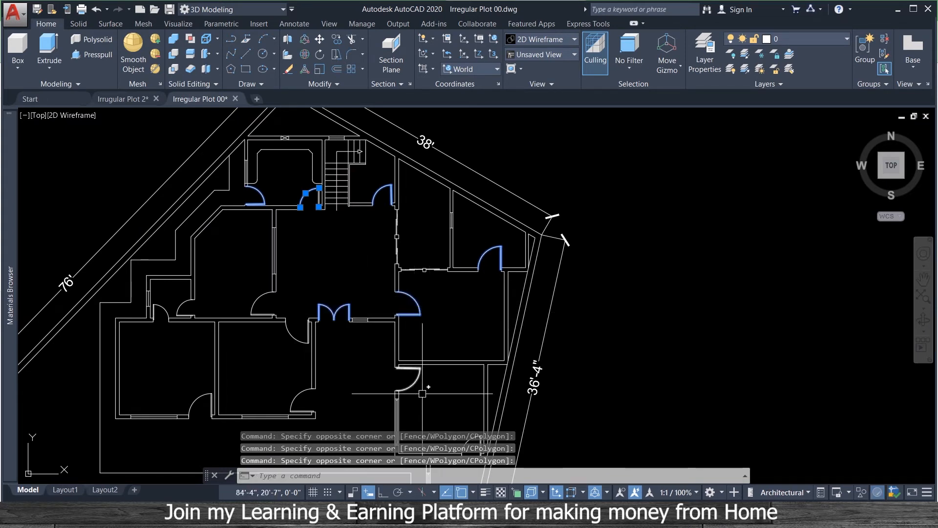
Add the remaining single doors around the central hall, the lower-left rooms and the lower-right room to the selection.
{"action": "left_click", "coordinate": [414, 376]}
{"action": "left_click", "coordinate": [299, 398]}
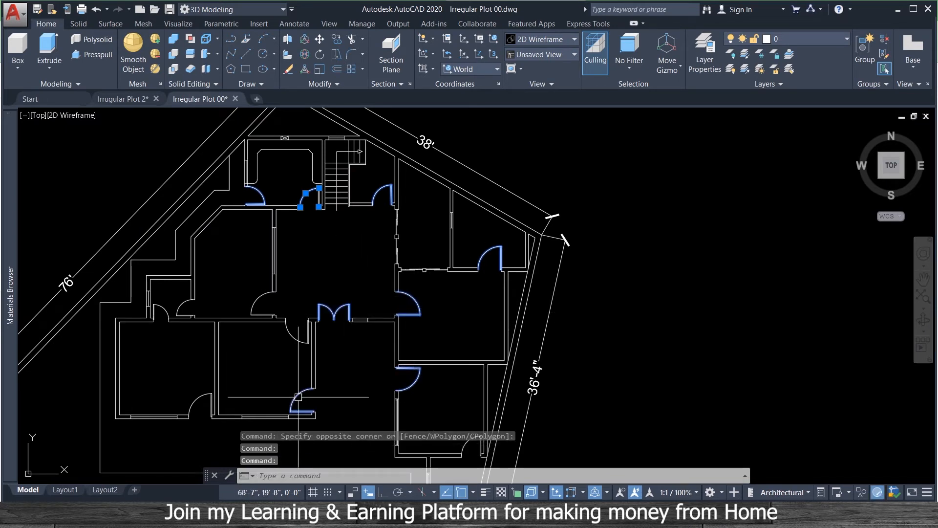
{"action": "left_click", "coordinate": [292, 336]}
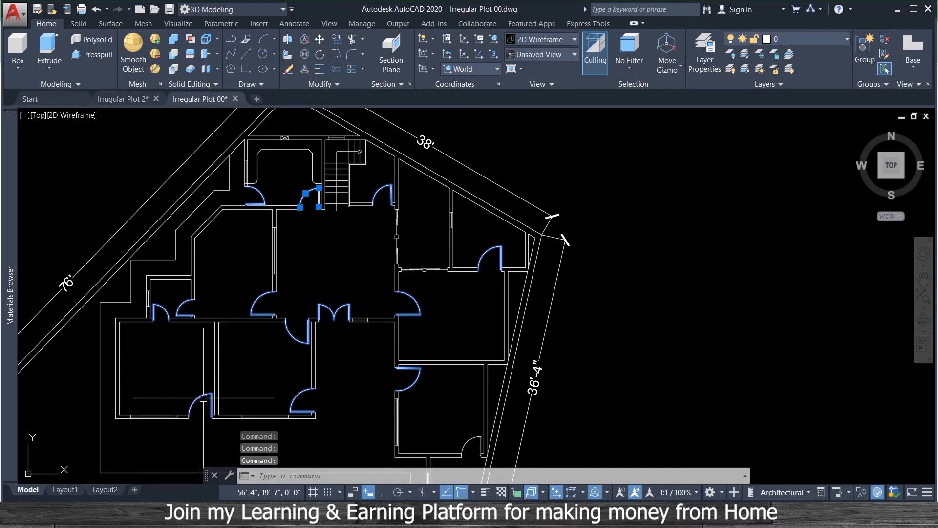
{"action": "scroll", "coordinate": [381, 395], "scroll_direction": "down", "scroll_amount": 3}
{"action": "scroll", "coordinate": [423, 445], "scroll_direction": "up", "scroll_amount": 3}
{"action": "scroll", "coordinate": [423, 444], "scroll_direction": "up", "scroll_amount": 2}
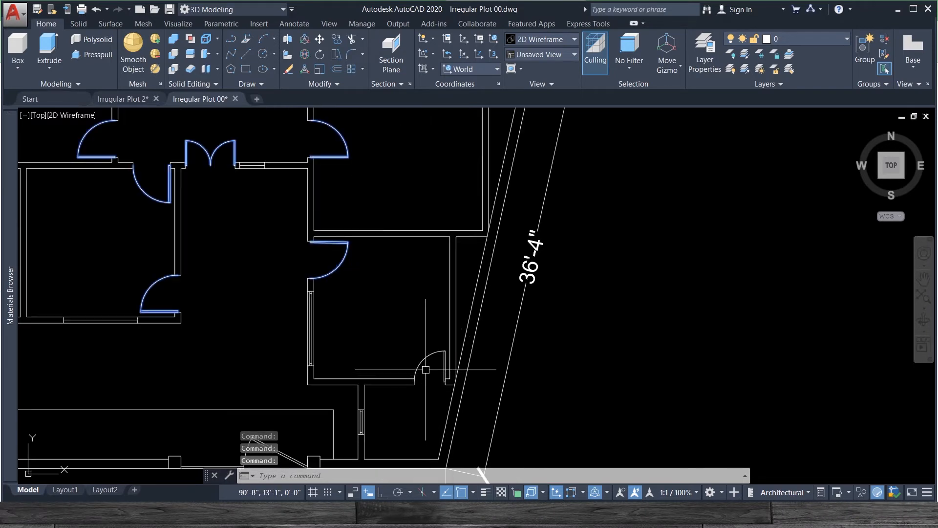
{"action": "scroll", "coordinate": [400, 360], "scroll_direction": "down", "scroll_amount": 2}
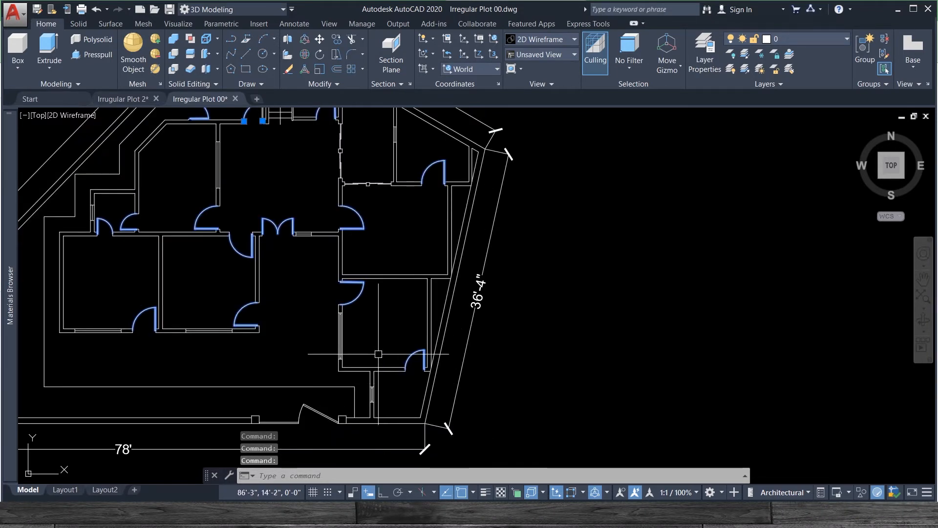
Assign the selected doors to the Doors layer and clear the selection.
{"action": "scroll", "coordinate": [379, 353], "scroll_direction": "down", "scroll_amount": 3}
{"action": "scroll", "coordinate": [398, 284], "scroll_direction": "up", "scroll_amount": 1}
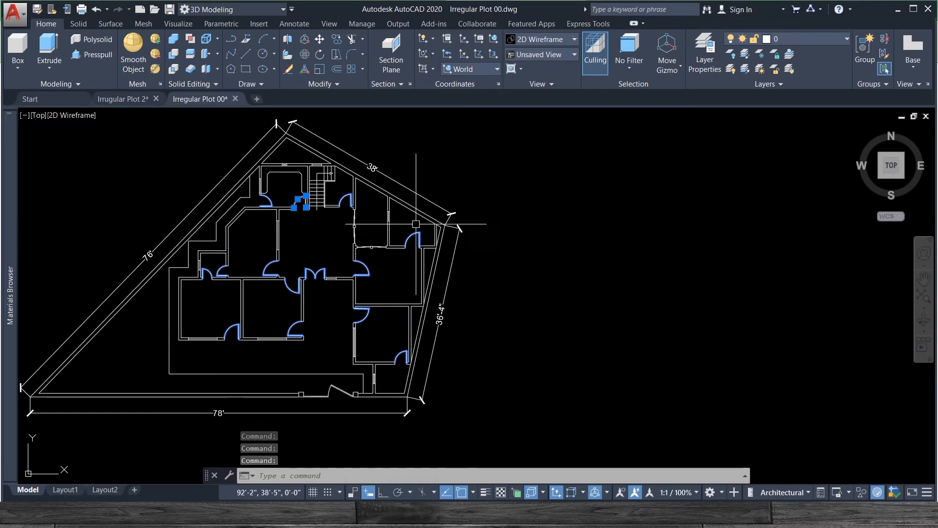
{"action": "left_click", "coordinate": [810, 38]}
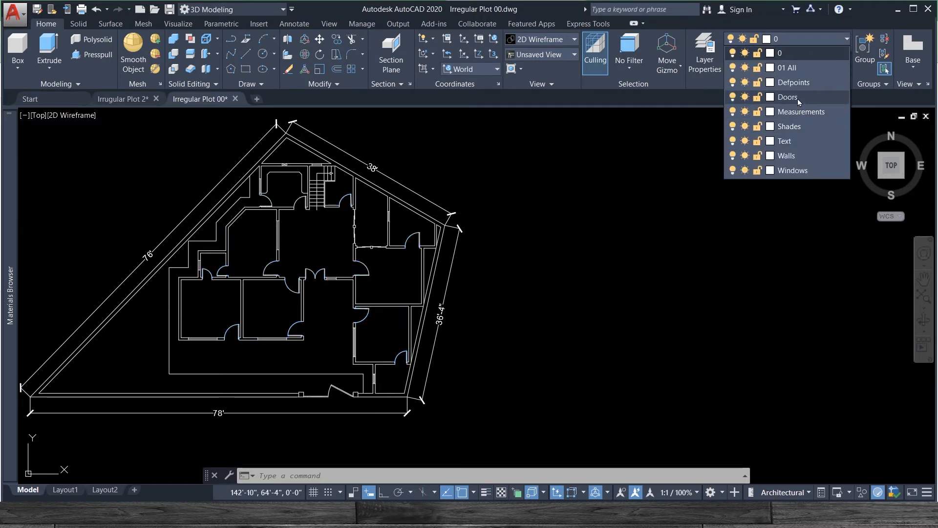
{"action": "left_click", "coordinate": [814, 98]}
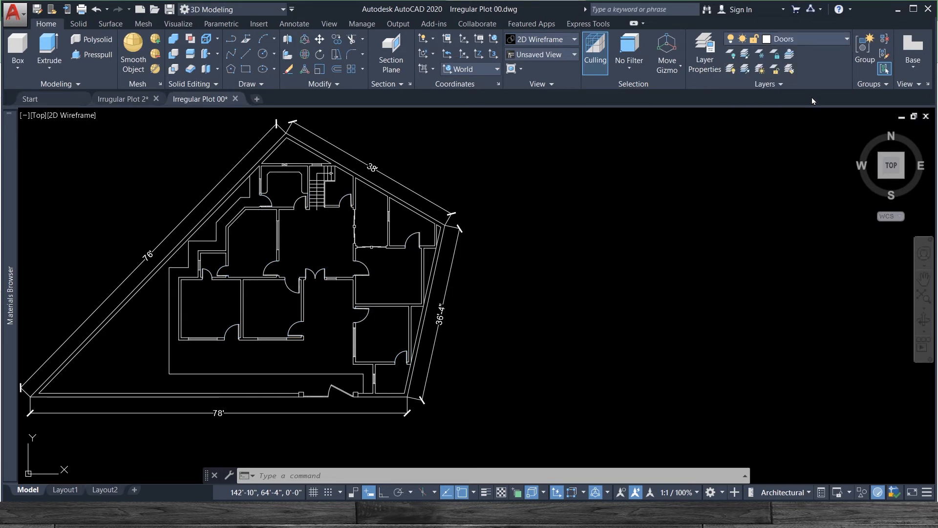
Toggle the Doors layer off and on, and freeze it to check the plan for missed door parts.
{"action": "left_click", "coordinate": [816, 40]}
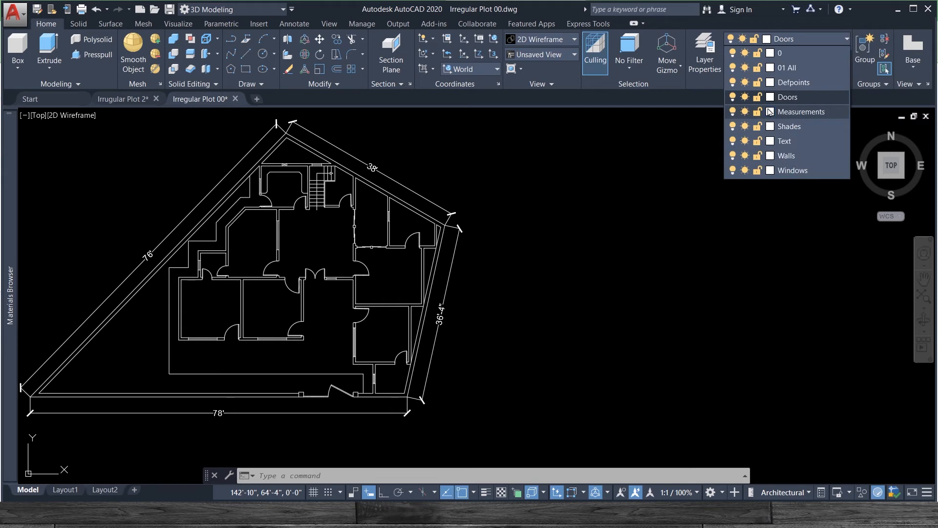
{"action": "left_click", "coordinate": [733, 97]}
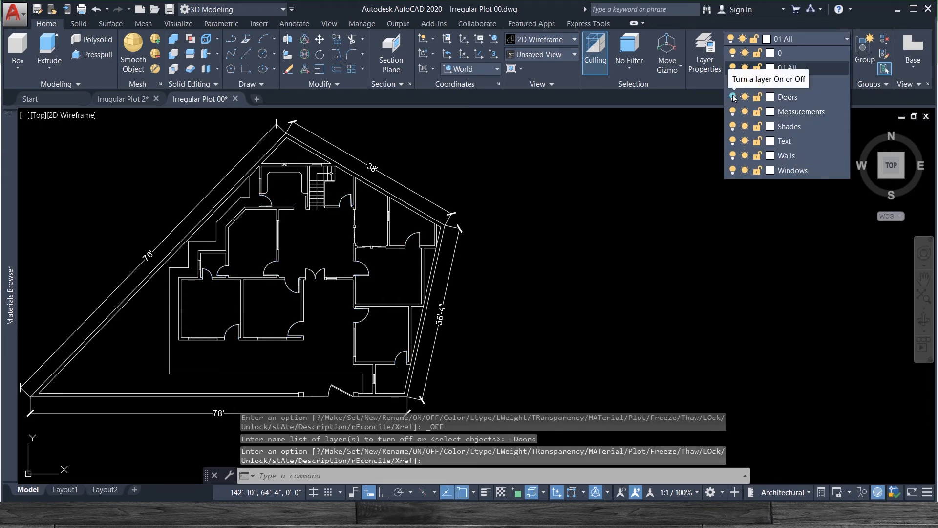
{"action": "left_click", "coordinate": [733, 97]}
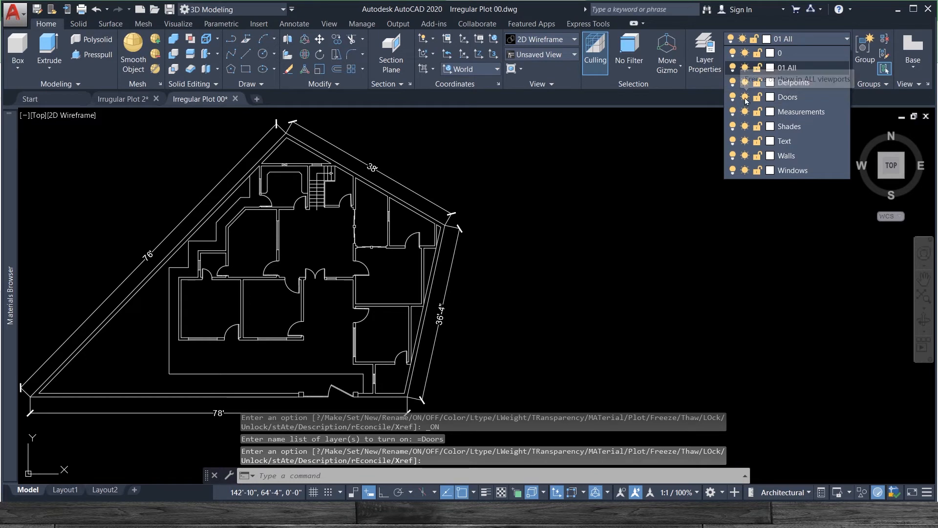
{"action": "left_click", "coordinate": [745, 98]}
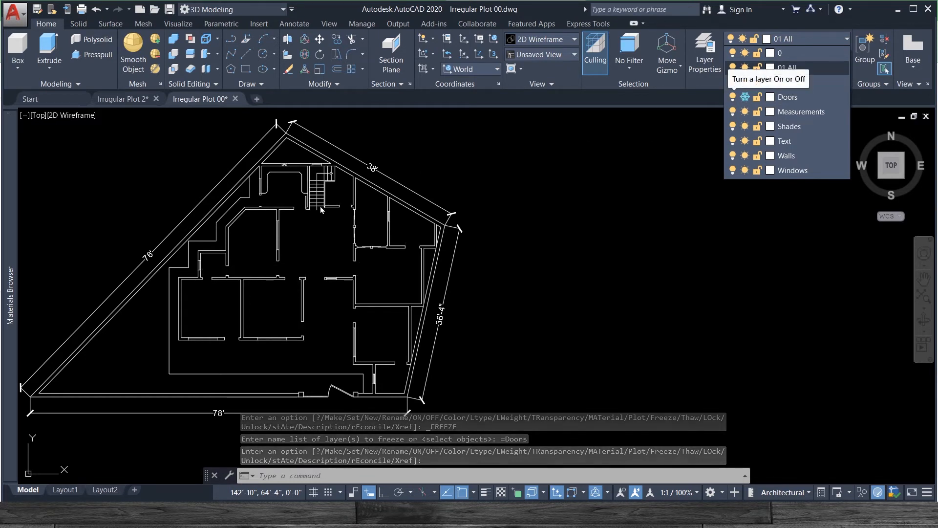
Assign the leftover door leaf beside the staircase to the Doors layer and dismiss the frozen-layer notice.
{"action": "scroll", "coordinate": [307, 217], "scroll_direction": "up", "scroll_amount": 5}
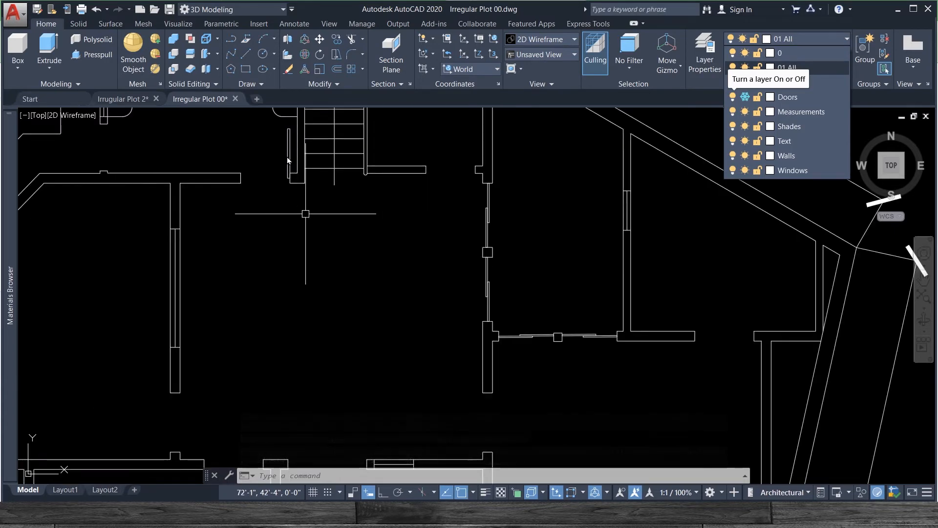
{"action": "scroll", "coordinate": [303, 213], "scroll_direction": "up", "scroll_amount": 2}
{"action": "left_click", "coordinate": [290, 159]}
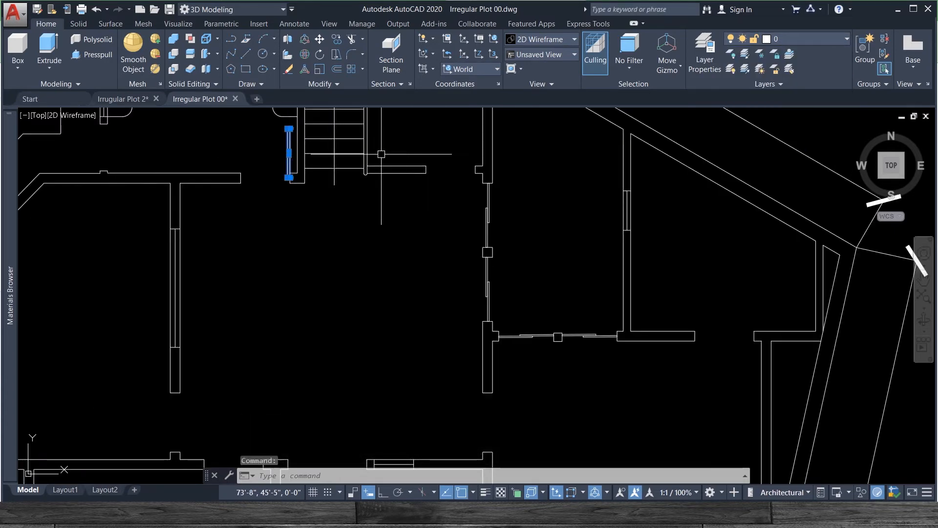
{"action": "left_click", "coordinate": [800, 42]}
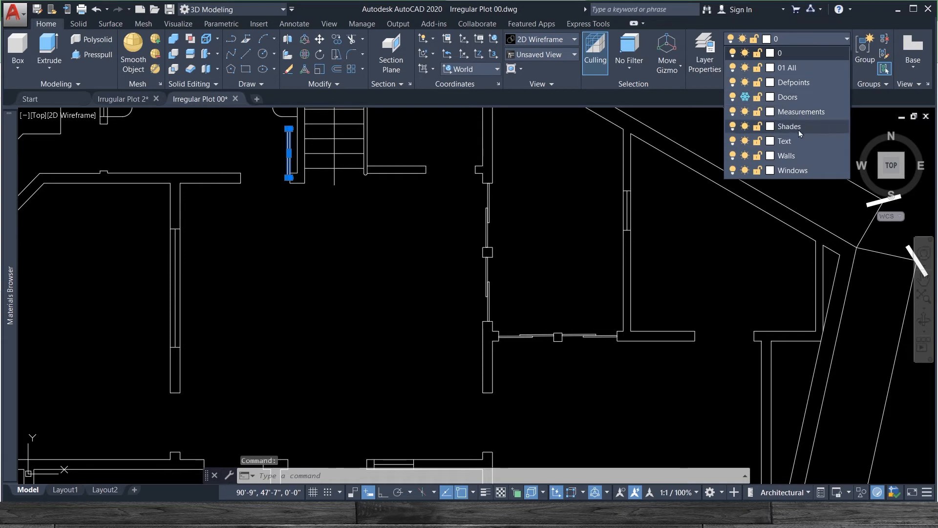
{"action": "left_click", "coordinate": [753, 93]}
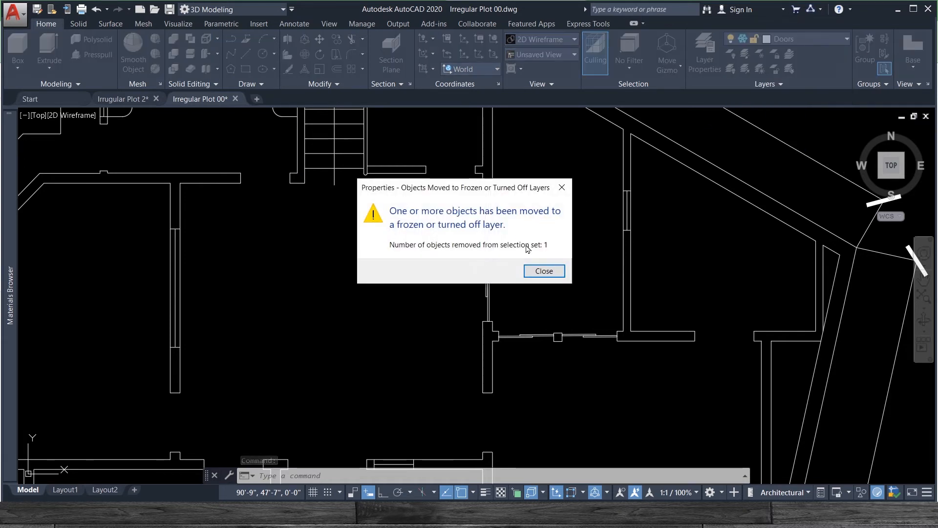
{"action": "left_click", "coordinate": [554, 277]}
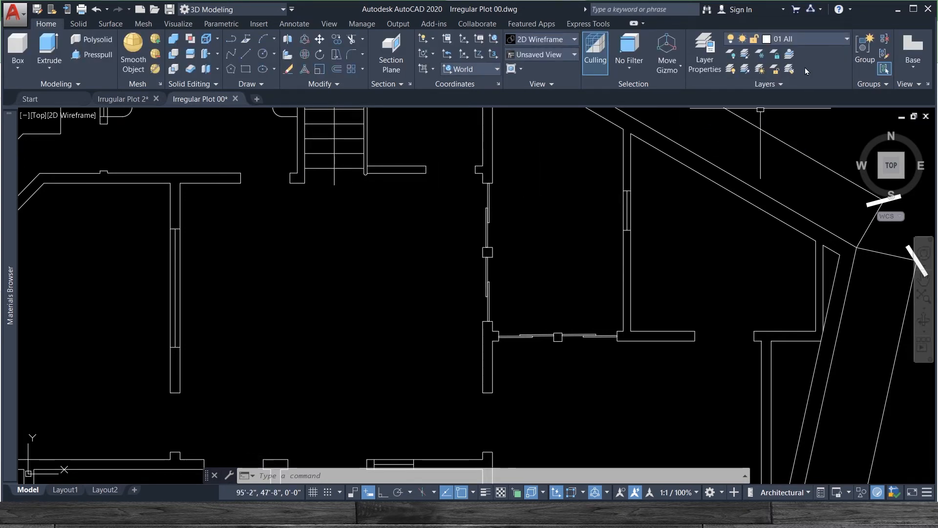
Thaw the Doors layer to display the doors again across the plan.
{"action": "left_click", "coordinate": [824, 45]}
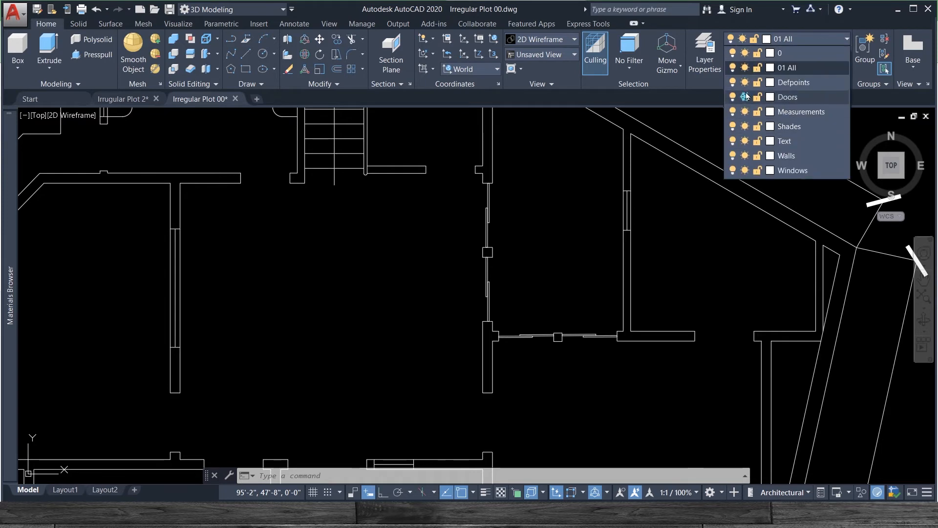
{"action": "left_click", "coordinate": [556, 287]}
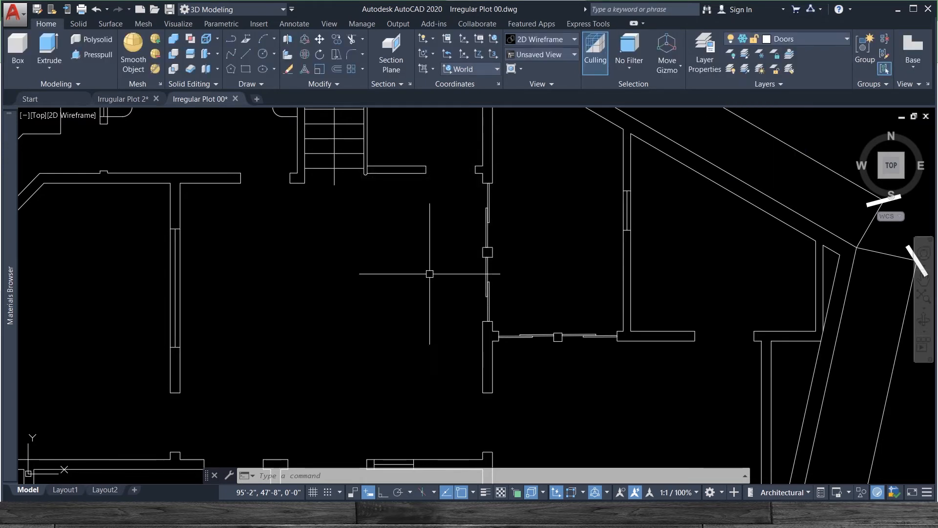
{"action": "left_click", "coordinate": [797, 37]}
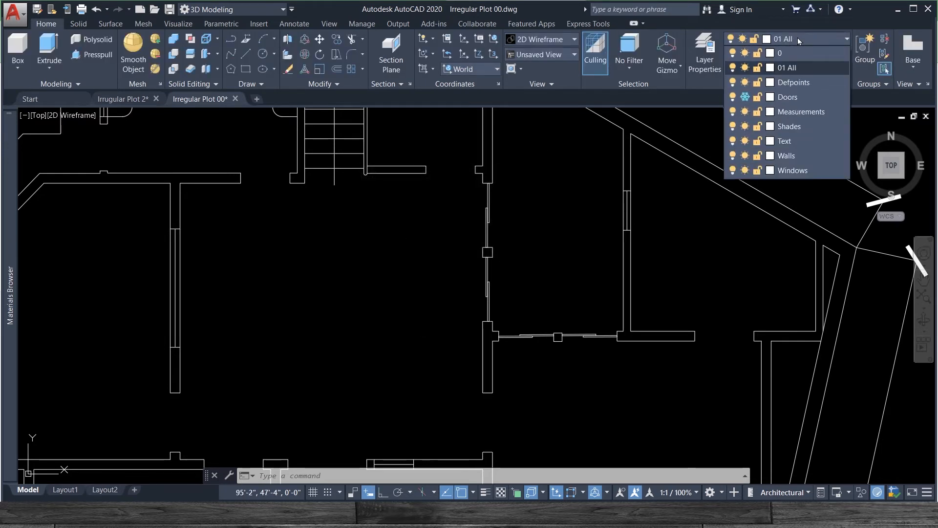
{"action": "left_click", "coordinate": [745, 96]}
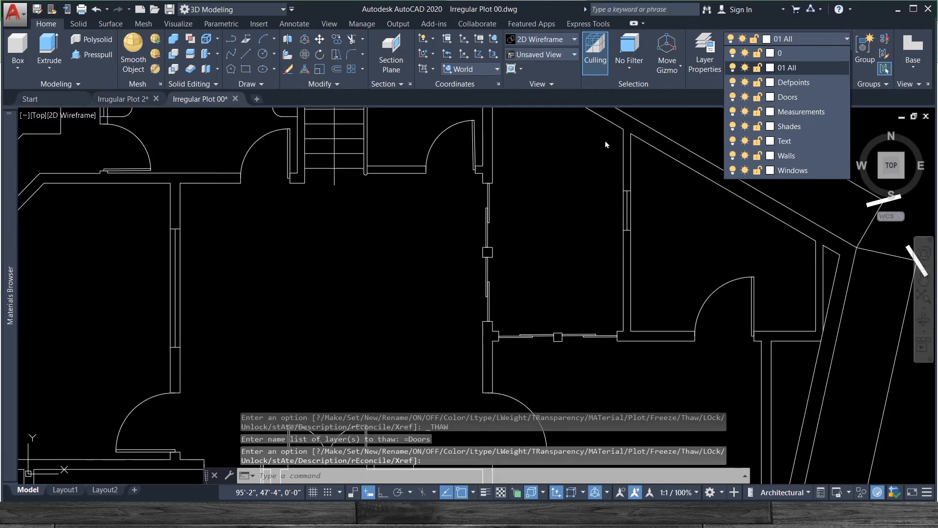
{"action": "scroll", "coordinate": [605, 145], "scroll_direction": "down", "scroll_amount": 3}
{"action": "scroll", "coordinate": [490, 215], "scroll_direction": "down", "scroll_amount": 2}
{"action": "scroll", "coordinate": [490, 213], "scroll_direction": "up", "scroll_amount": 3}
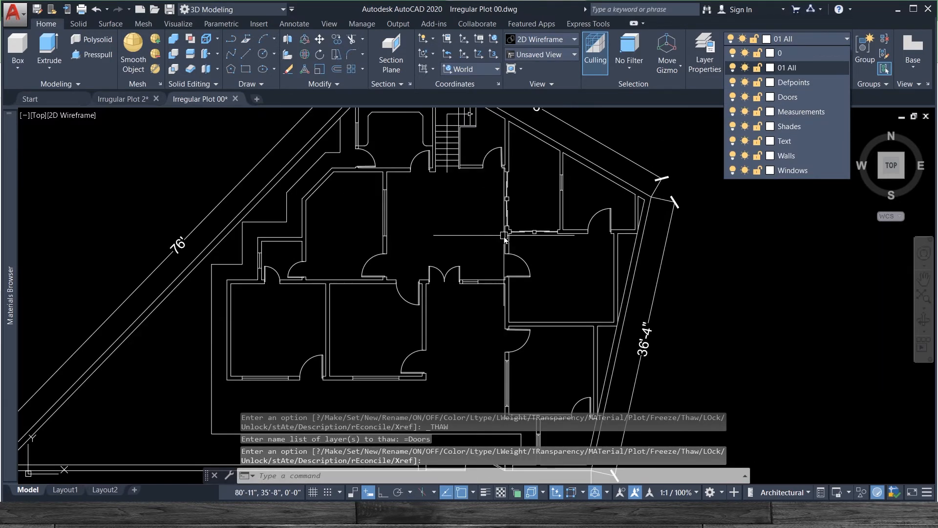
{"action": "scroll", "coordinate": [490, 213], "scroll_direction": "down", "scroll_amount": 3}
{"action": "scroll", "coordinate": [505, 197], "scroll_direction": "up", "scroll_amount": 5}
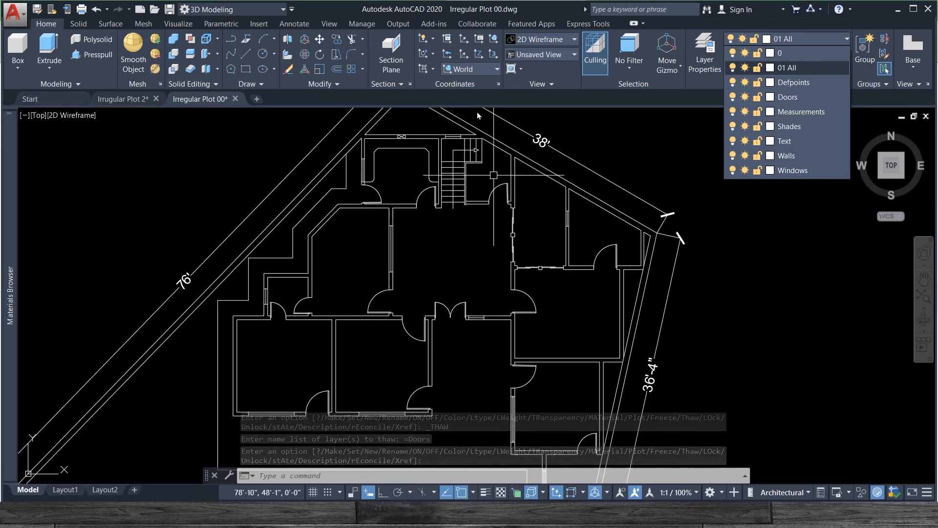
{"action": "left_click", "coordinate": [311, 161]}
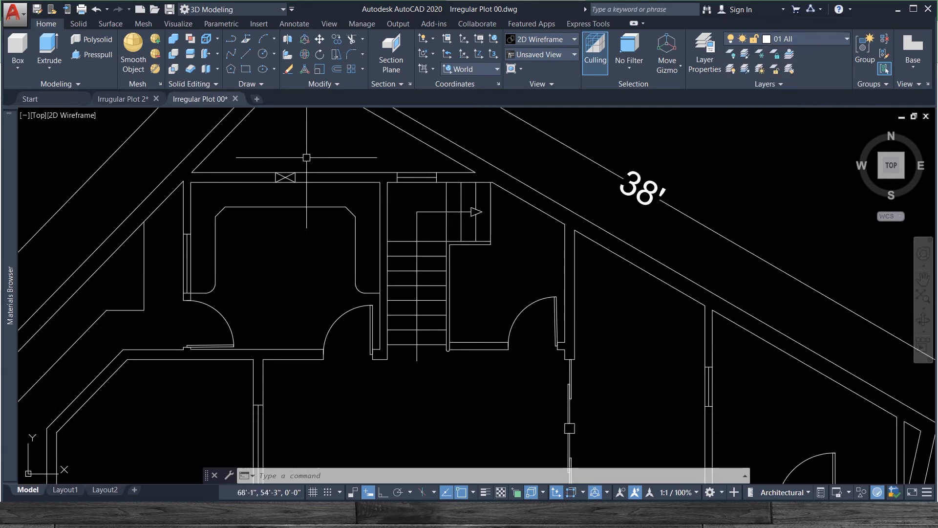
Select the crossed ventilator in the uppermost room's top wall and the window above the staircase.
{"action": "scroll", "coordinate": [283, 189], "scroll_direction": "up", "scroll_amount": 5}
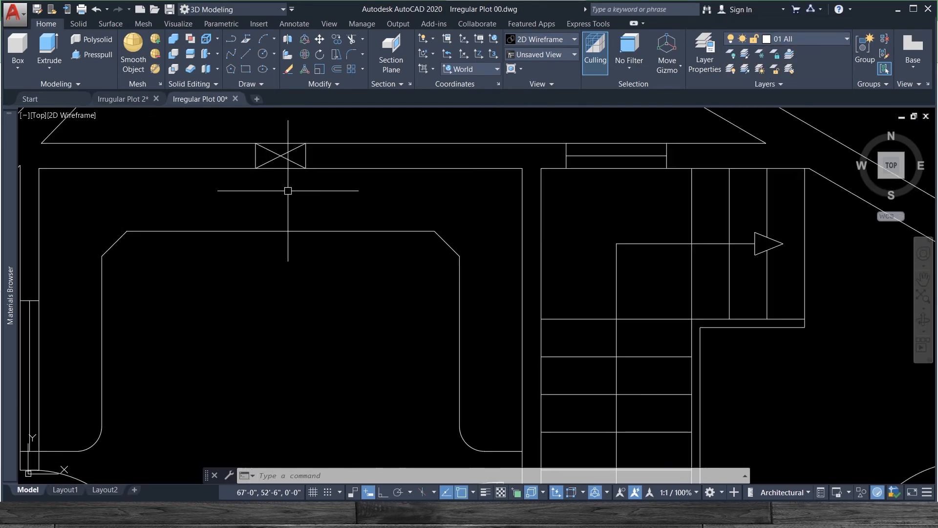
{"action": "left_click", "coordinate": [288, 191]}
{"action": "left_click", "coordinate": [274, 134]}
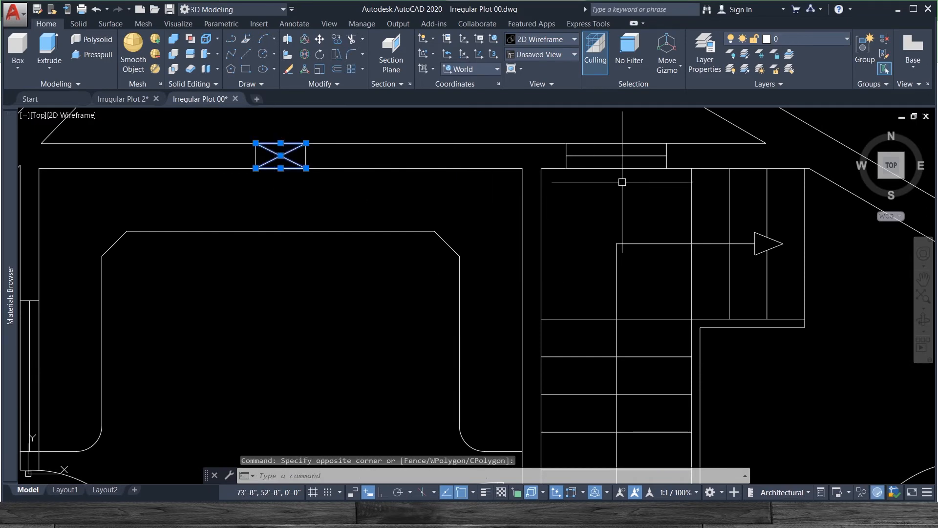
{"action": "left_click", "coordinate": [620, 180]}
{"action": "left_click", "coordinate": [605, 135]}
{"action": "scroll", "coordinate": [577, 171], "scroll_direction": "down", "scroll_amount": 4}
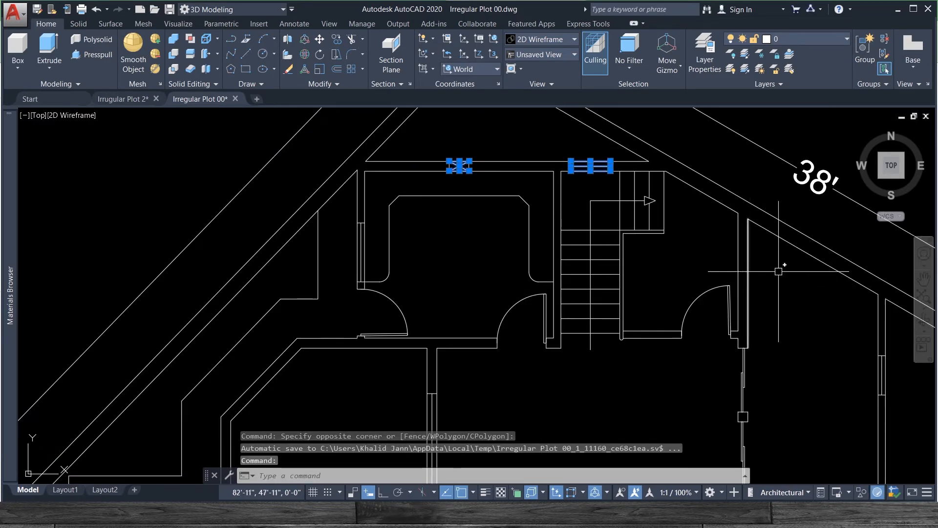
{"action": "scroll", "coordinate": [641, 317], "scroll_direction": "down", "scroll_amount": 2}
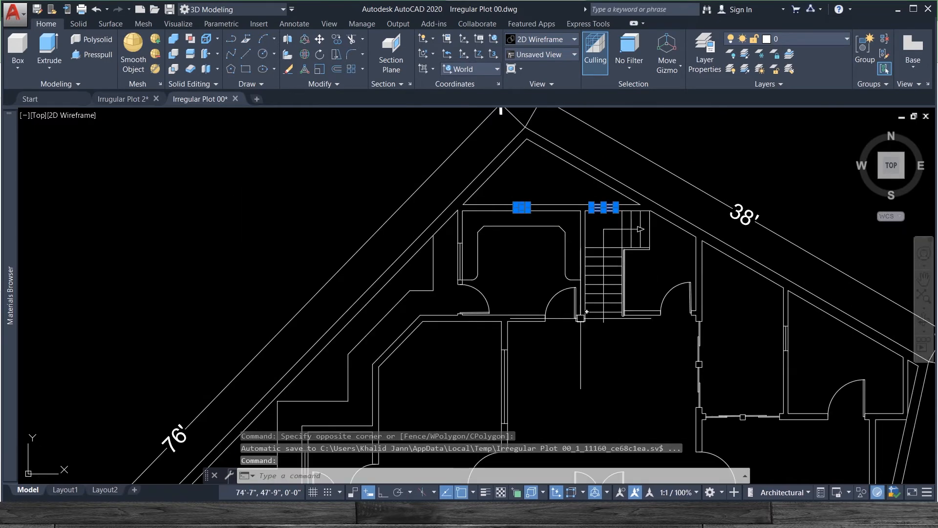
Add the window in the uppermost room's left wall and the one between the two upper-right rooms to the selection.
{"action": "scroll", "coordinate": [461, 269], "scroll_direction": "up", "scroll_amount": 4}
{"action": "left_click", "coordinate": [462, 269]}
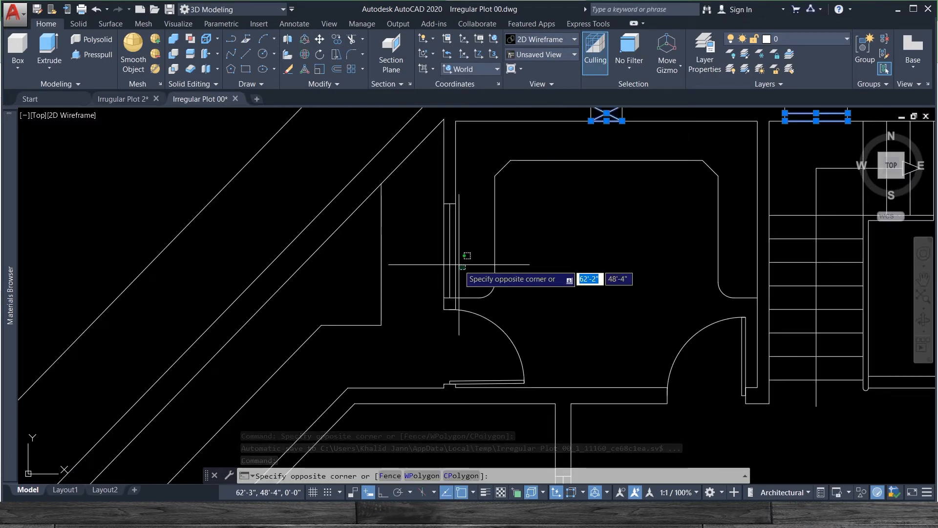
{"action": "left_click", "coordinate": [433, 250]}
{"action": "scroll", "coordinate": [434, 222], "scroll_direction": "down", "scroll_amount": 2}
{"action": "scroll", "coordinate": [522, 300], "scroll_direction": "down", "scroll_amount": 2}
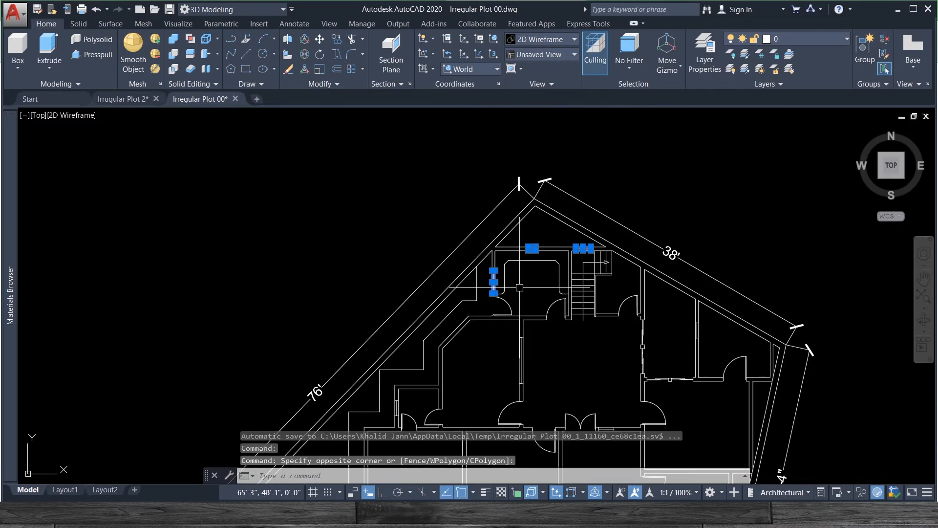
{"action": "scroll", "coordinate": [683, 322], "scroll_direction": "up", "scroll_amount": 2}
{"action": "scroll", "coordinate": [736, 348], "scroll_direction": "up", "scroll_amount": 2}
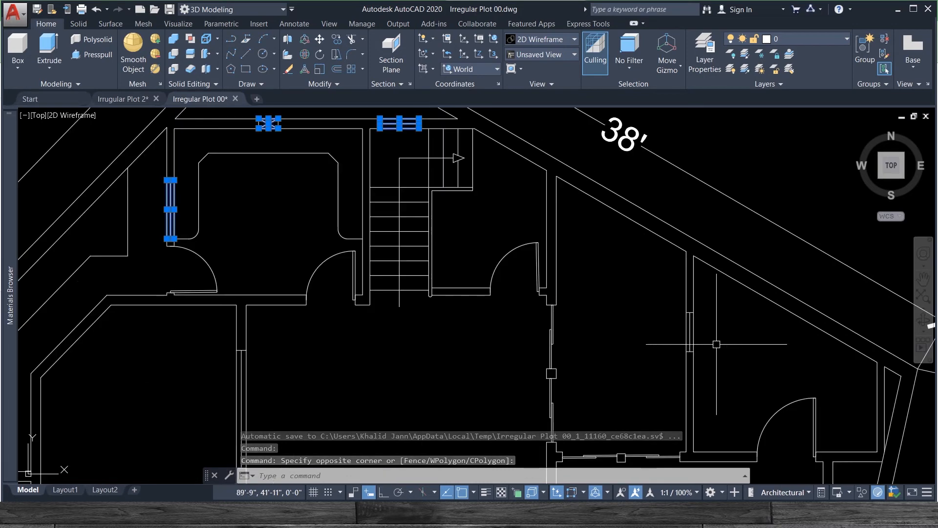
{"action": "left_click", "coordinate": [717, 344]}
{"action": "left_click", "coordinate": [672, 326]}
{"action": "scroll", "coordinate": [680, 378], "scroll_direction": "down", "scroll_amount": 2}
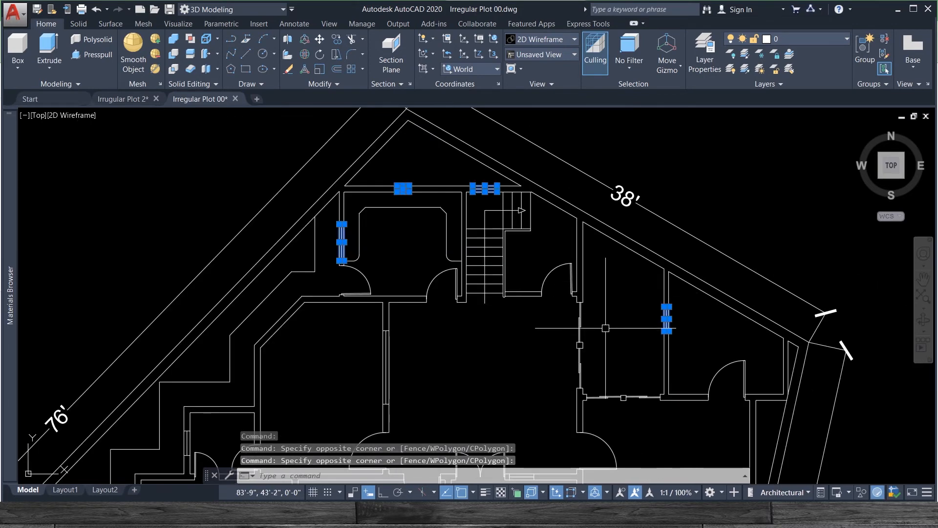
Add the sliding panels along the left and bottom openings of the room right of the central hall to the selection.
{"action": "left_click", "coordinate": [591, 328]}
{"action": "left_click", "coordinate": [565, 316]}
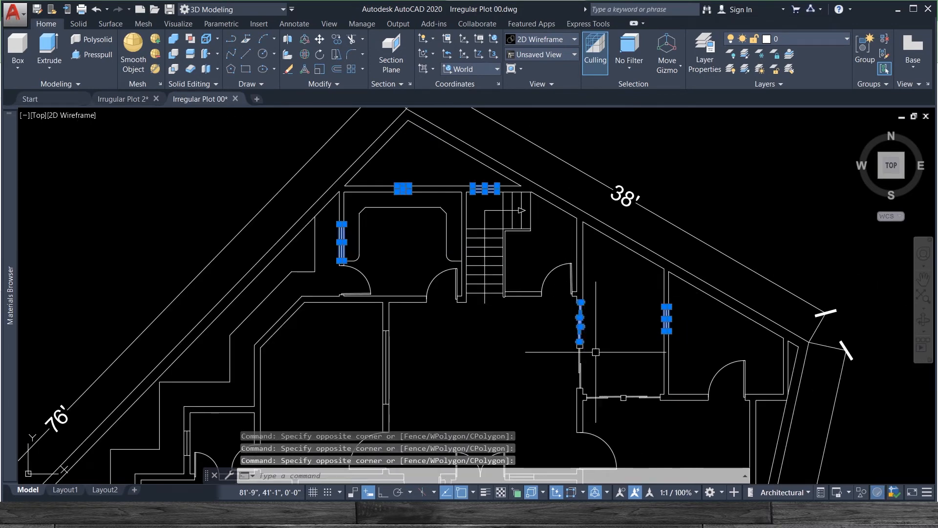
{"action": "left_click", "coordinate": [596, 379]}
{"action": "left_click", "coordinate": [498, 355]}
{"action": "scroll", "coordinate": [633, 409], "scroll_direction": "up", "scroll_amount": 2}
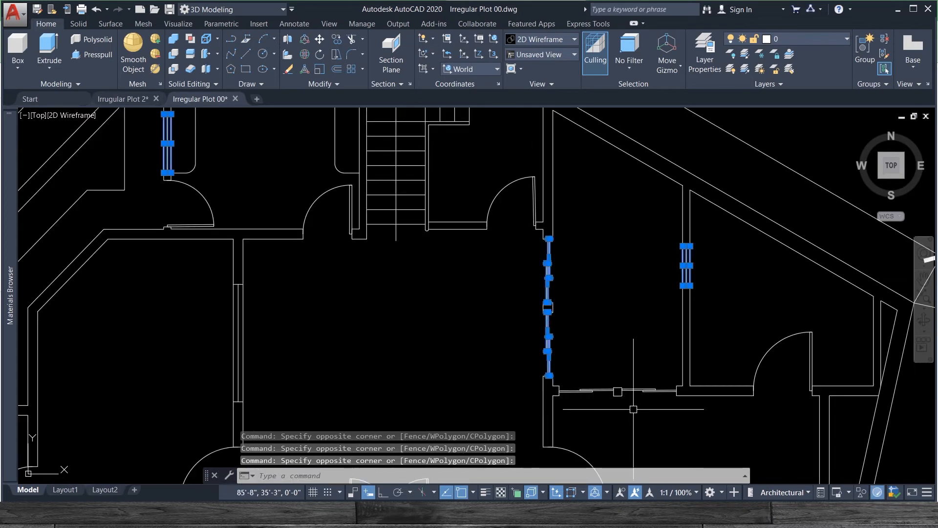
{"action": "left_click", "coordinate": [601, 402]}
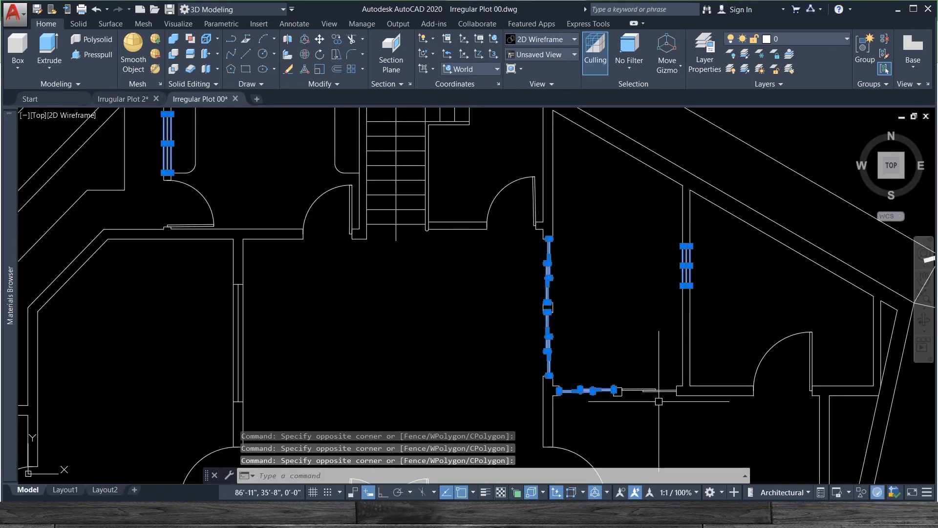
{"action": "left_click", "coordinate": [659, 401]}
{"action": "left_click", "coordinate": [650, 362]}
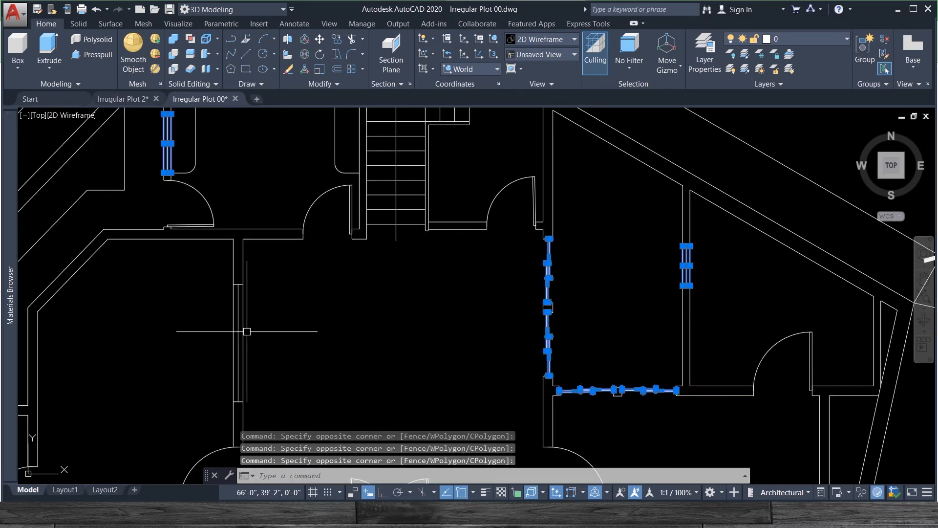
Add the window between the chamfered room and the central hall, and the small left-side room's window, to the selection.
{"action": "left_click", "coordinate": [262, 334]}
{"action": "left_click", "coordinate": [209, 329]}
{"action": "scroll", "coordinate": [246, 261], "scroll_direction": "down", "scroll_amount": 4}
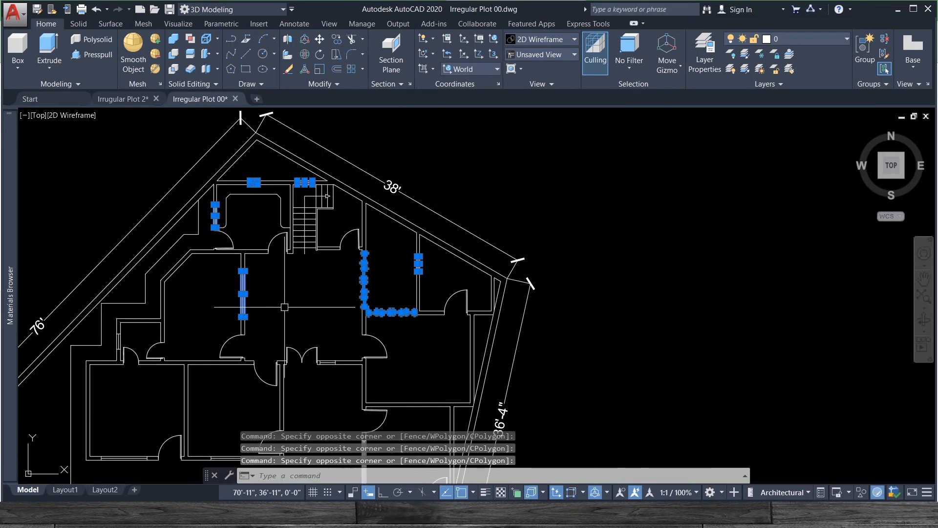
{"action": "scroll", "coordinate": [123, 331], "scroll_direction": "up", "scroll_amount": 4}
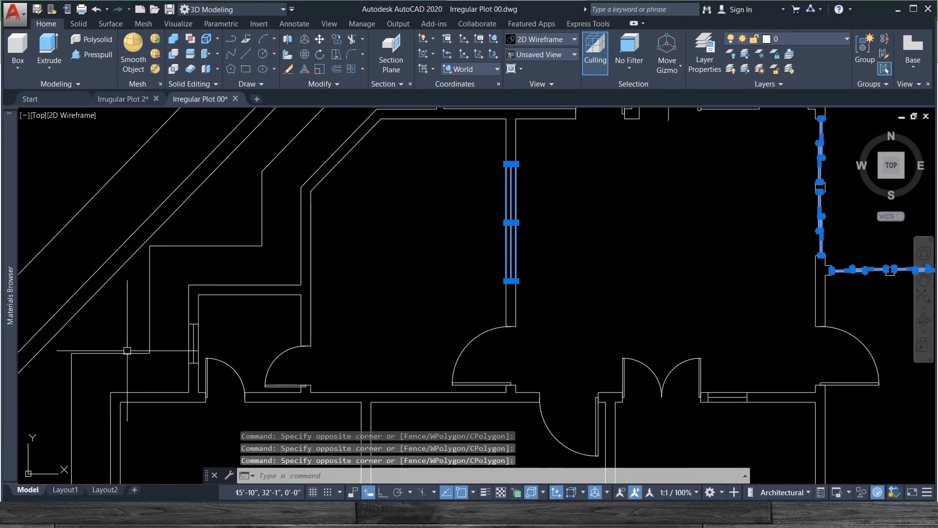
{"action": "left_click", "coordinate": [206, 344]}
{"action": "left_click", "coordinate": [186, 338]}
{"action": "scroll", "coordinate": [318, 243], "scroll_direction": "down", "scroll_amount": 2}
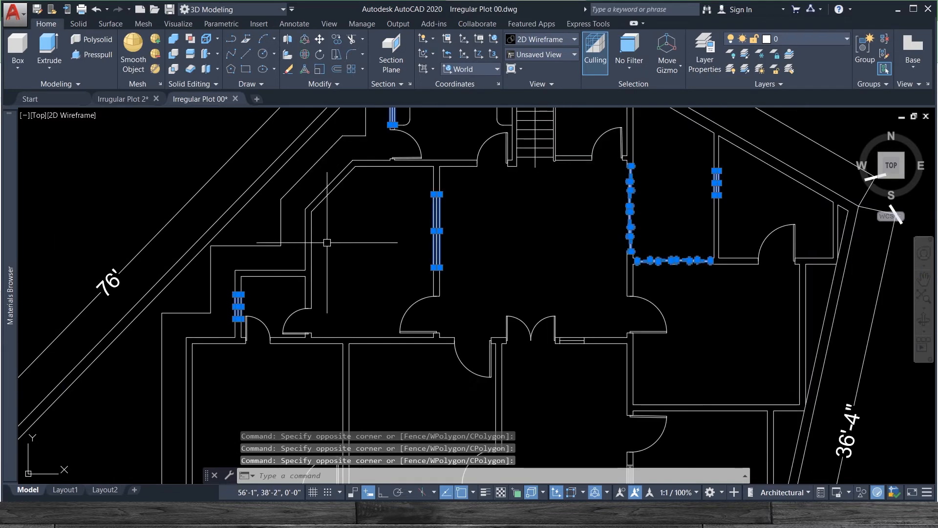
Add the small window beside the double door to the selection.
{"action": "scroll", "coordinate": [418, 276], "scroll_direction": "down", "scroll_amount": 2}
{"action": "scroll", "coordinate": [518, 329], "scroll_direction": "up", "scroll_amount": 4}
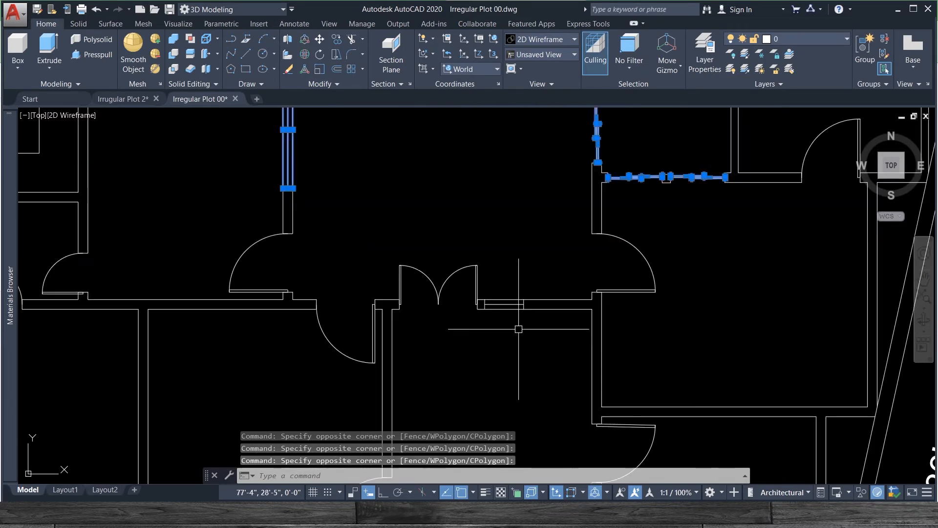
{"action": "left_click", "coordinate": [512, 320]}
{"action": "left_click", "coordinate": [498, 286]}
{"action": "scroll", "coordinate": [504, 329], "scroll_direction": "down", "scroll_amount": 4}
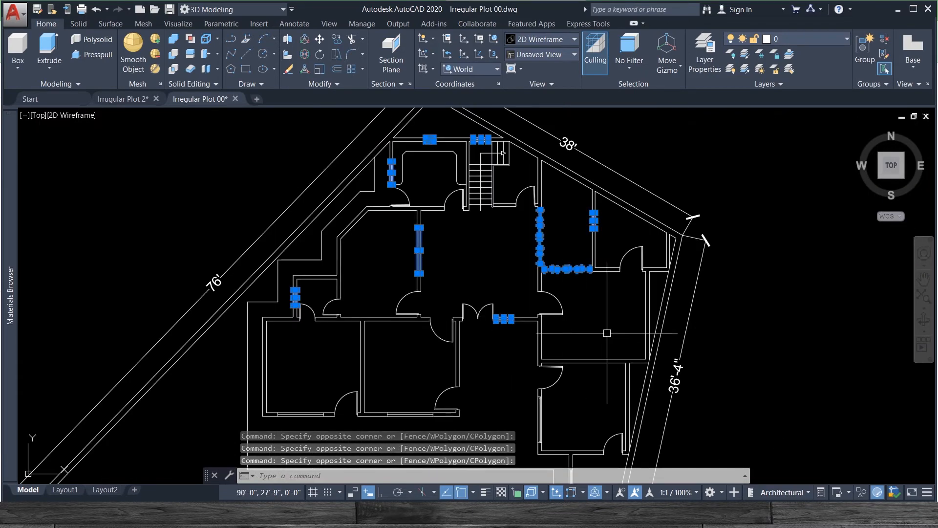
Add the tall window in the lower-right room's left wall and the bottom-wall windows of the two lower-left rooms to the selection.
{"action": "scroll", "coordinate": [635, 372], "scroll_direction": "up", "scroll_amount": 2}
{"action": "scroll", "coordinate": [538, 342], "scroll_direction": "down", "scroll_amount": 6}
{"action": "scroll", "coordinate": [532, 371], "scroll_direction": "up", "scroll_amount": 4}
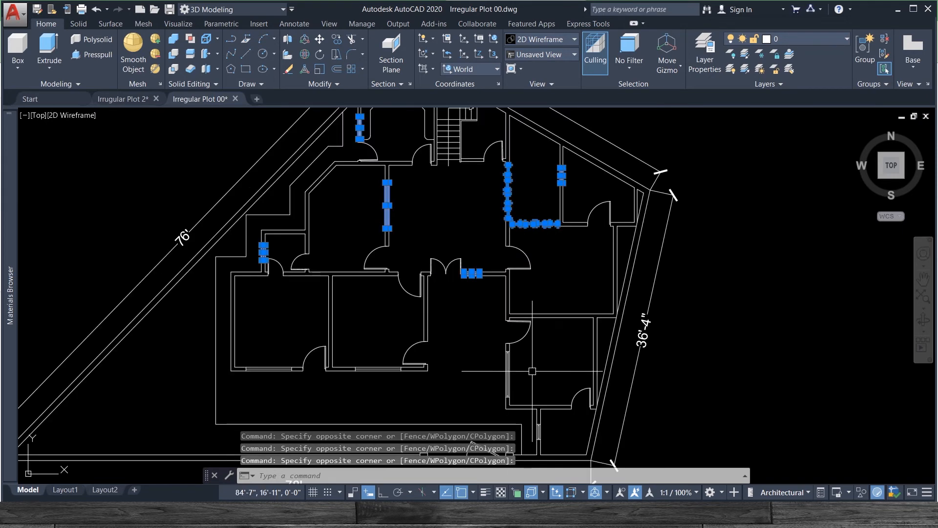
{"action": "scroll", "coordinate": [532, 371], "scroll_direction": "up", "scroll_amount": 2}
{"action": "left_click", "coordinate": [496, 345]}
{"action": "left_click", "coordinate": [481, 384]}
{"action": "left_click", "coordinate": [299, 370]}
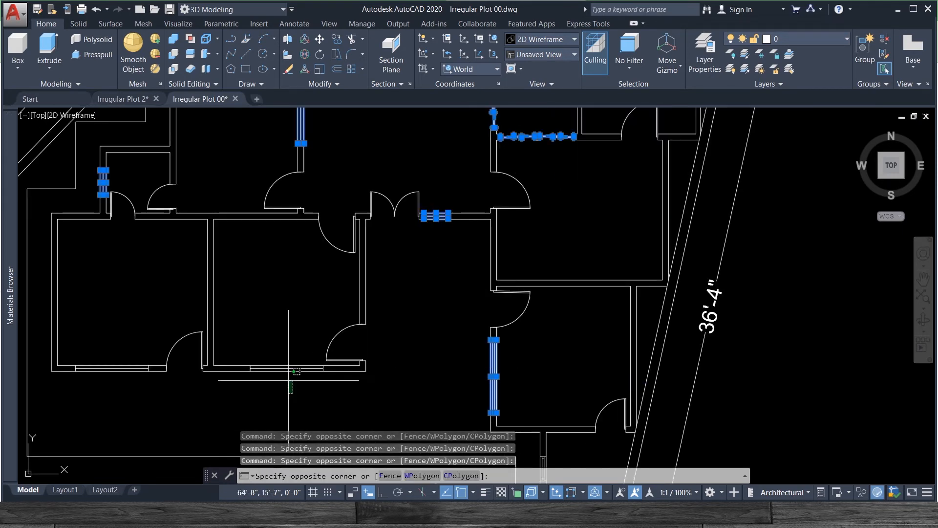
{"action": "left_click", "coordinate": [277, 360]}
{"action": "left_click", "coordinate": [124, 386]}
{"action": "left_click", "coordinate": [105, 345]}
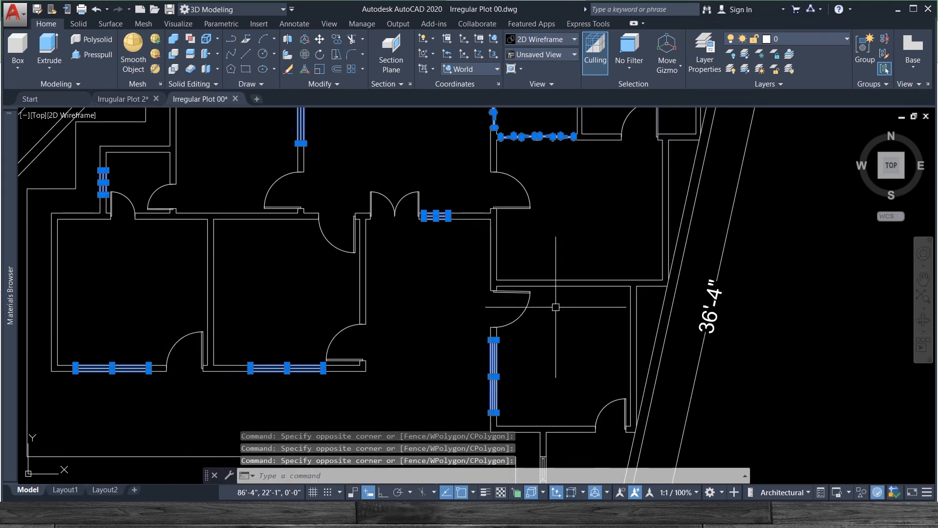
Add the small window in the short wall below the lower-right room, including its inner end lines, to the selection.
{"action": "scroll", "coordinate": [556, 307], "scroll_direction": "down", "scroll_amount": 5}
{"action": "scroll", "coordinate": [563, 381], "scroll_direction": "up", "scroll_amount": 7}
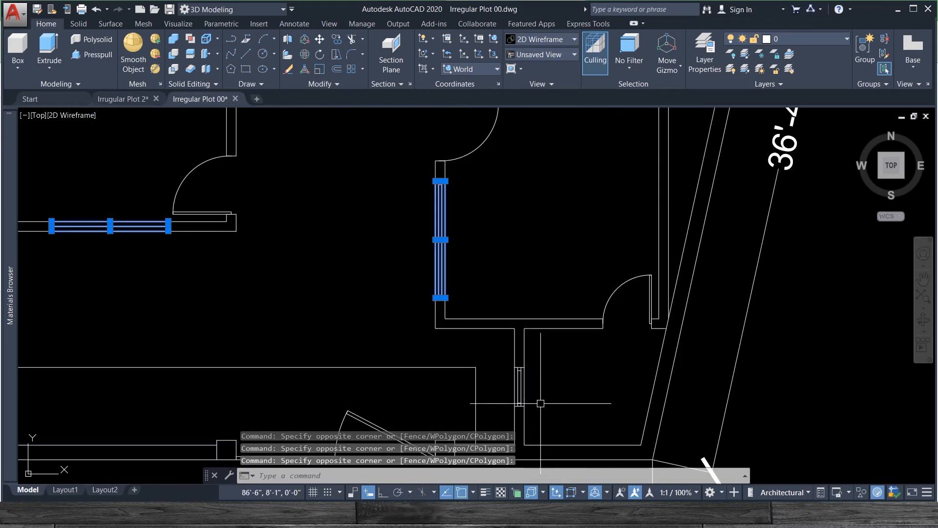
{"action": "scroll", "coordinate": [533, 393], "scroll_direction": "up", "scroll_amount": 4}
{"action": "left_click", "coordinate": [521, 386]}
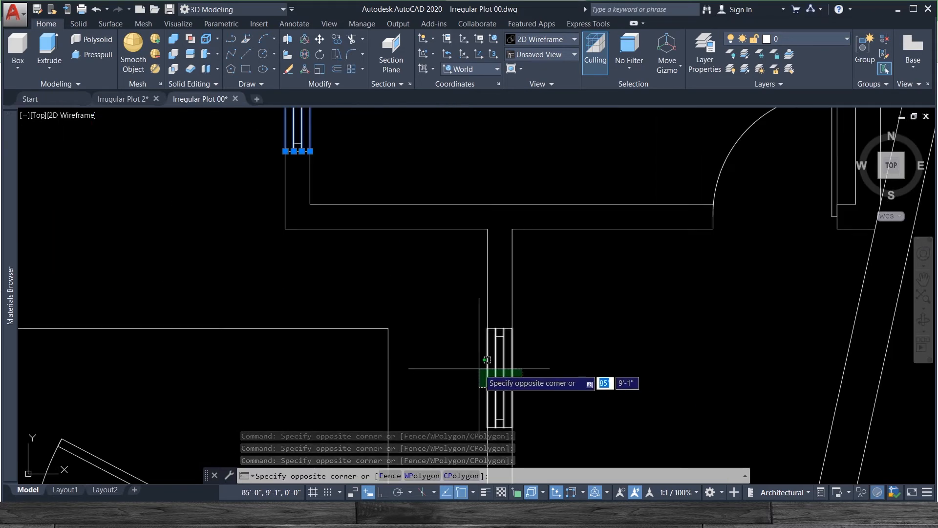
{"action": "left_click", "coordinate": [480, 369]}
{"action": "left_click", "coordinate": [476, 333]}
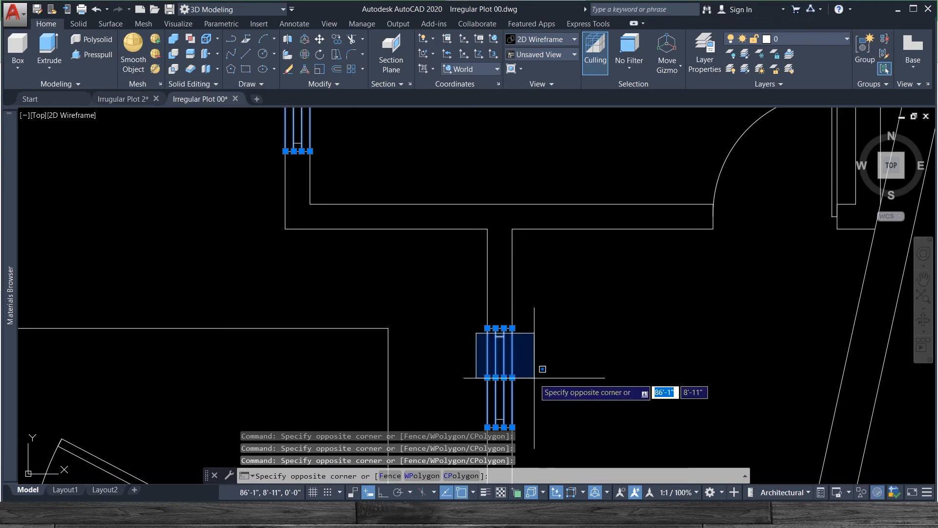
{"action": "left_click", "coordinate": [534, 378]}
{"action": "left_click", "coordinate": [468, 404]}
{"action": "left_click", "coordinate": [549, 404]}
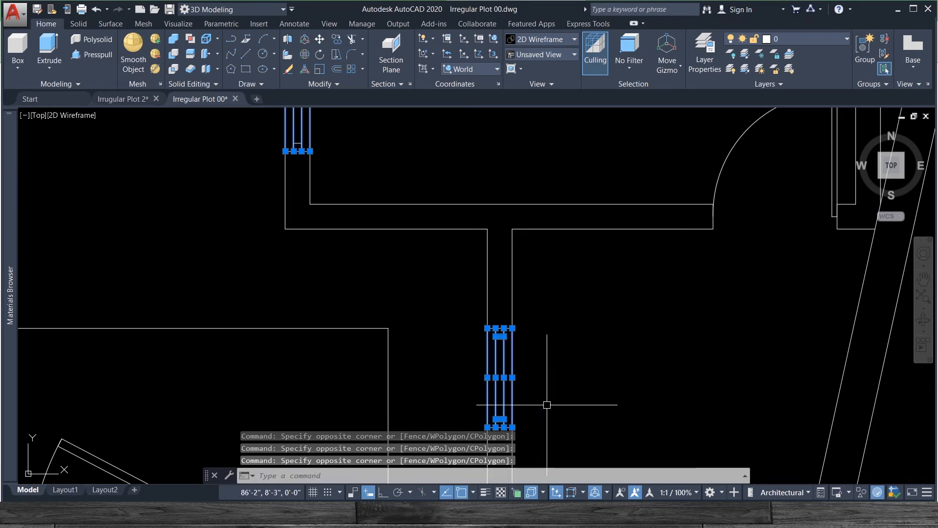
Add the inner end lines at the top and bottom of the lower-right room's tall window to the selection.
{"action": "scroll", "coordinate": [549, 404], "scroll_direction": "down", "scroll_amount": 4}
{"action": "scroll", "coordinate": [484, 132], "scroll_direction": "up", "scroll_amount": 5}
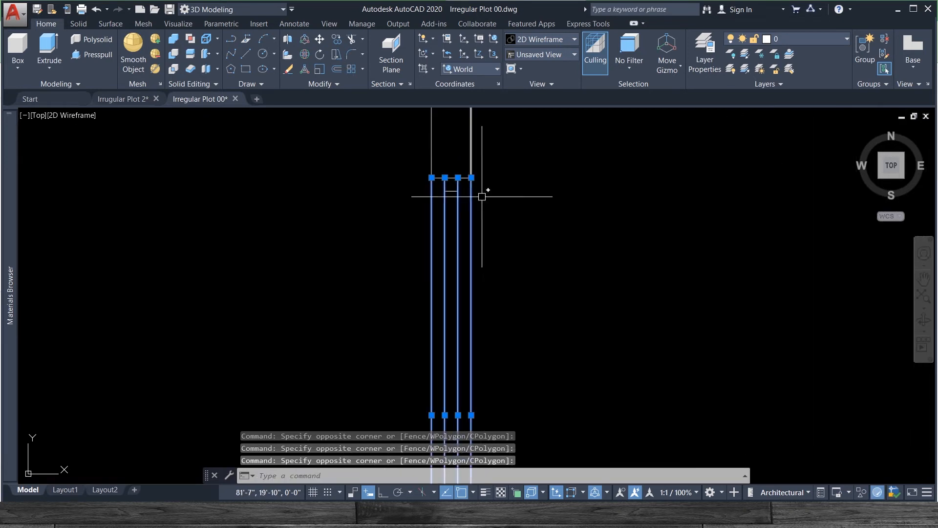
{"action": "left_click", "coordinate": [420, 183]}
{"action": "left_click", "coordinate": [486, 202]}
{"action": "scroll", "coordinate": [486, 202], "scroll_direction": "down", "scroll_amount": 2}
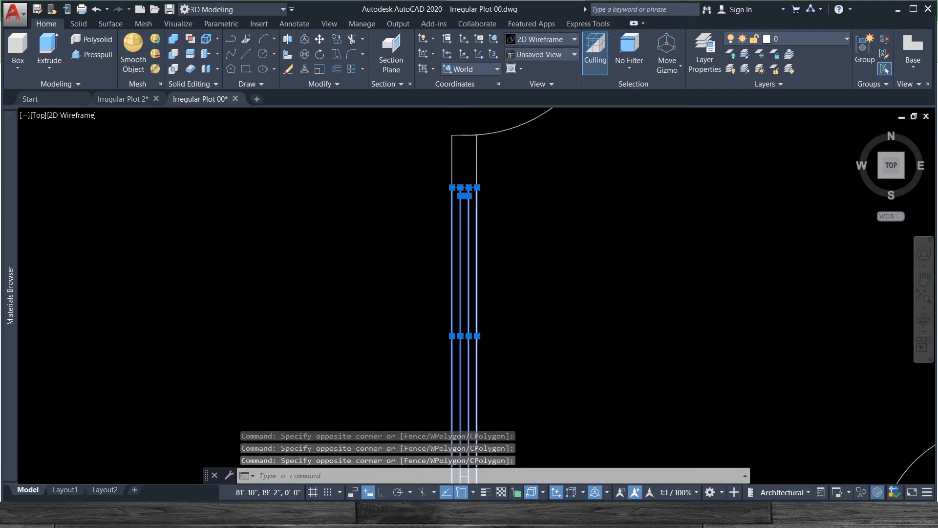
{"action": "scroll", "coordinate": [492, 408], "scroll_direction": "up", "scroll_amount": 2}
{"action": "left_click", "coordinate": [409, 309]}
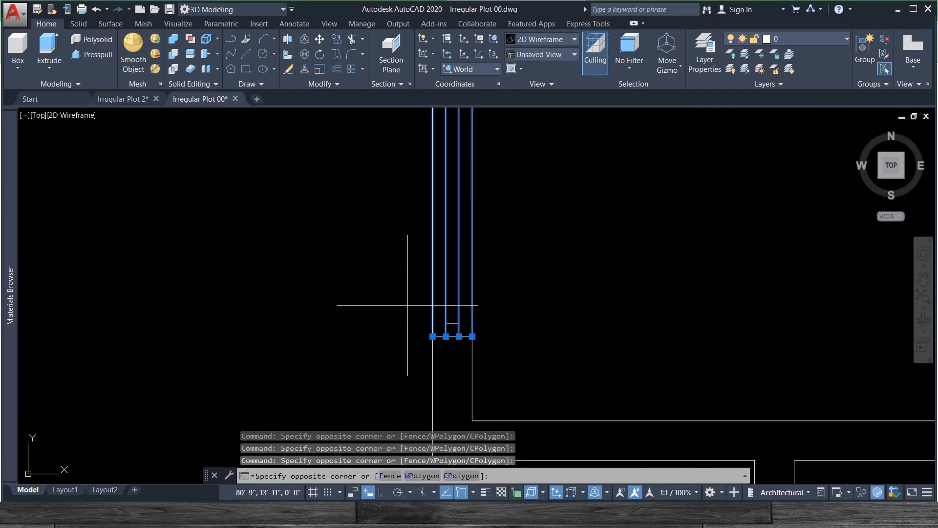
{"action": "left_click", "coordinate": [497, 335]}
{"action": "scroll", "coordinate": [522, 323], "scroll_direction": "down", "scroll_amount": 5}
{"action": "scroll", "coordinate": [522, 336], "scroll_direction": "down", "scroll_amount": 4}
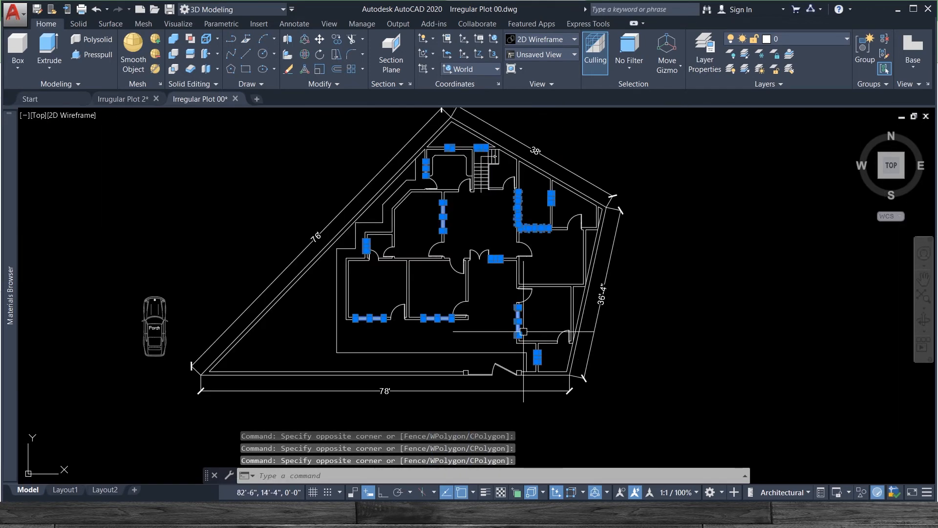
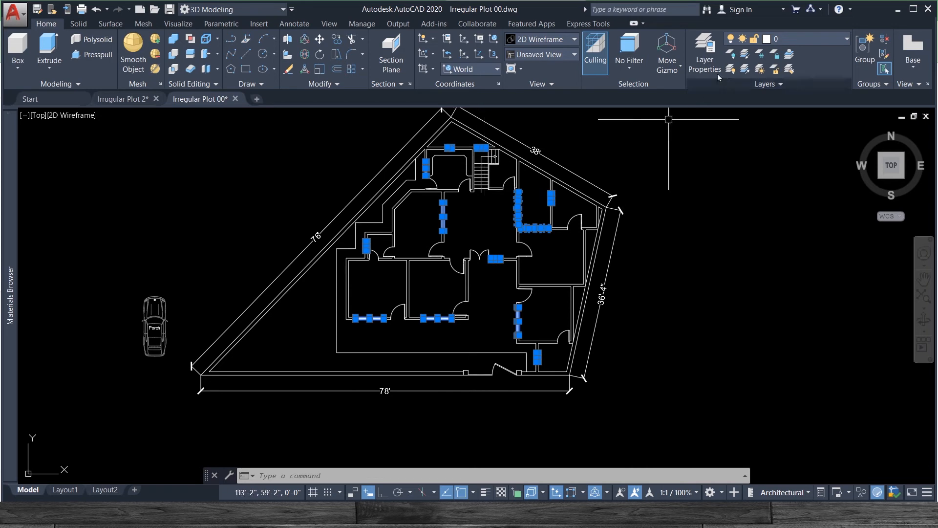
Assign the selected windows to the Windows layer, then toggle that layer off and on to check the plan.
{"action": "left_click", "coordinate": [795, 43]}
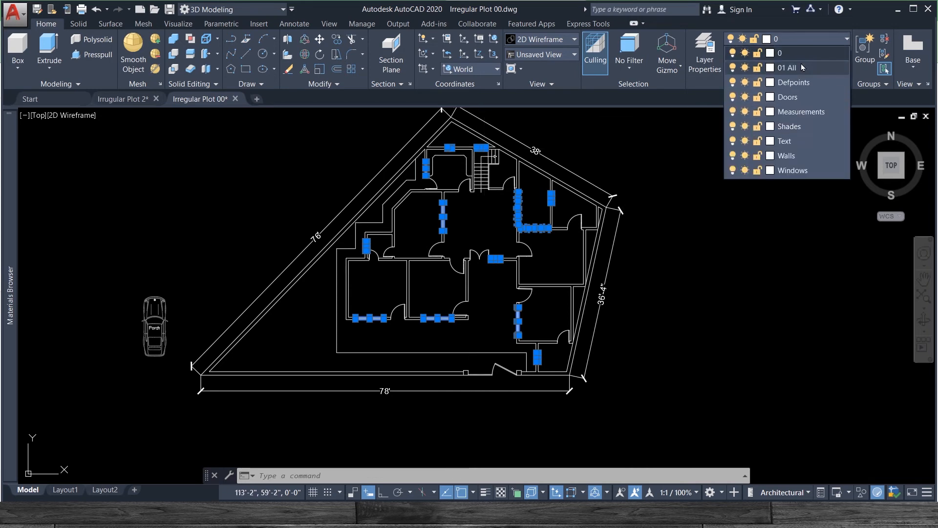
{"action": "left_click", "coordinate": [798, 172]}
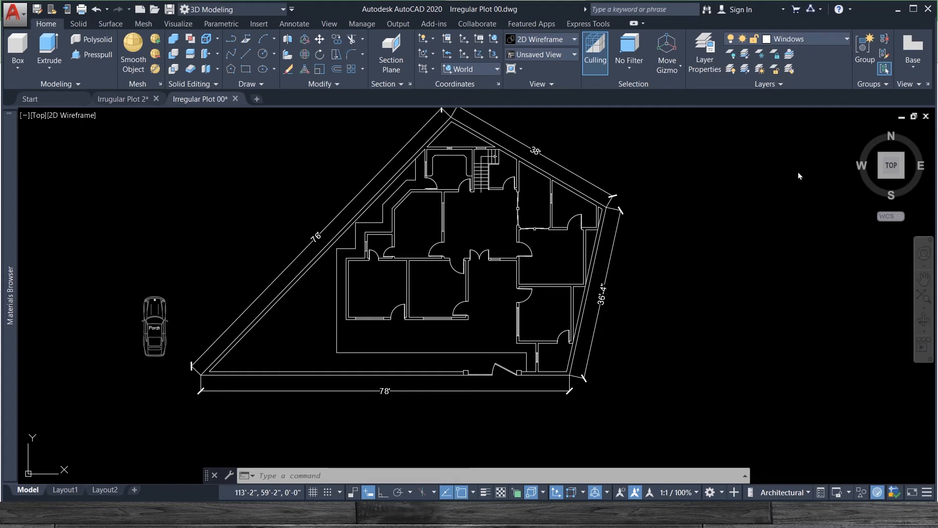
{"action": "left_click", "coordinate": [808, 39]}
{"action": "left_click", "coordinate": [732, 172]}
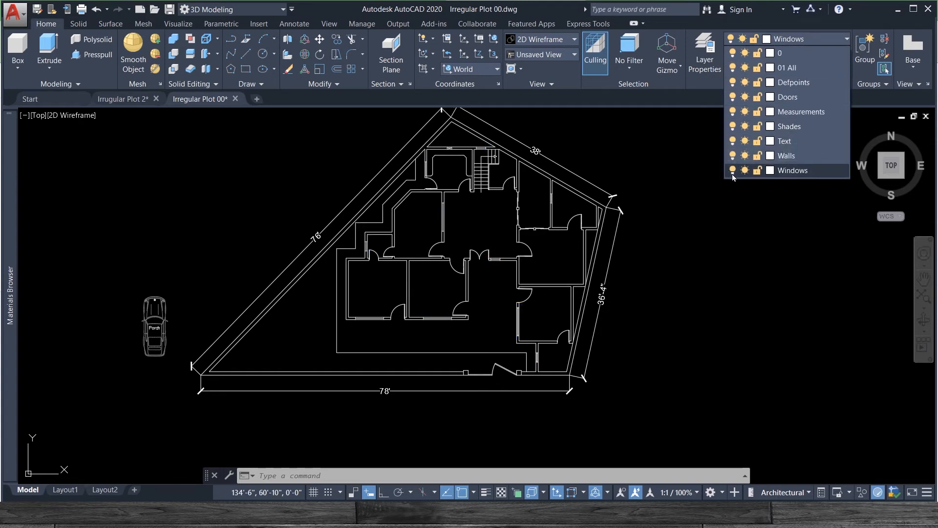
{"action": "left_click", "coordinate": [732, 171]}
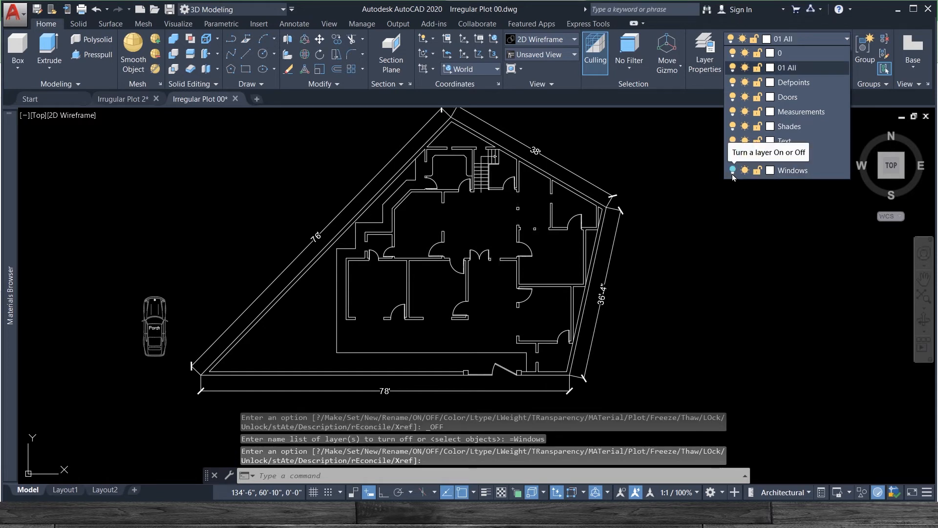
{"action": "left_click", "coordinate": [732, 172]}
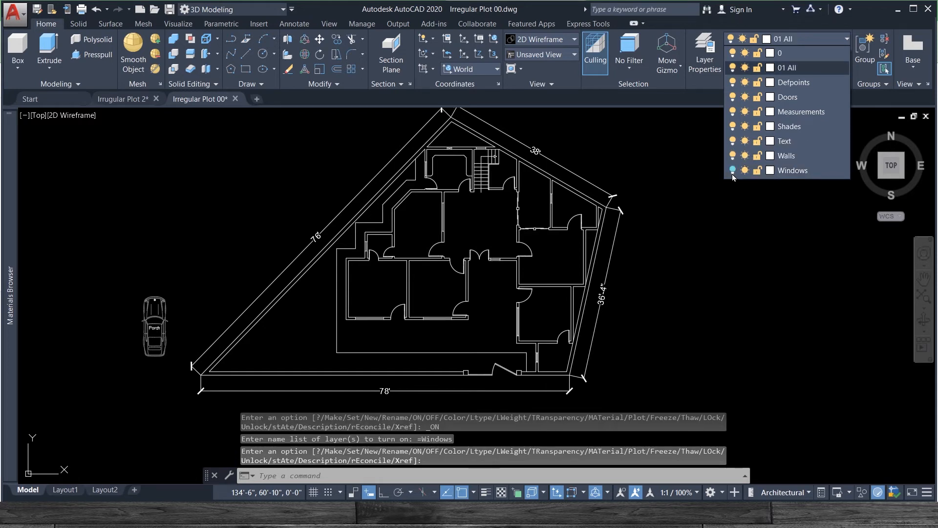
{"action": "scroll", "coordinate": [722, 215], "scroll_direction": "down", "scroll_amount": 3}
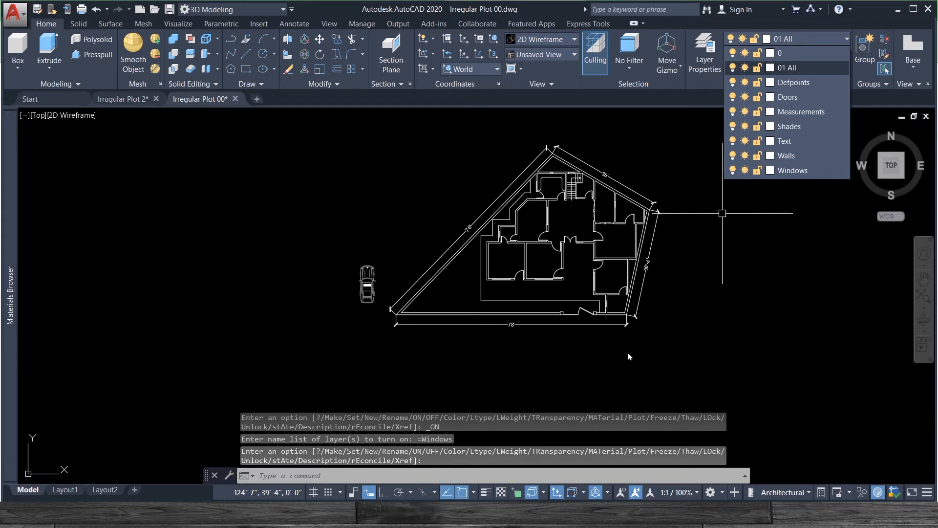
Turn on the display of lineweights in the floor plan drawing.
{"action": "left_click", "coordinate": [587, 365]}
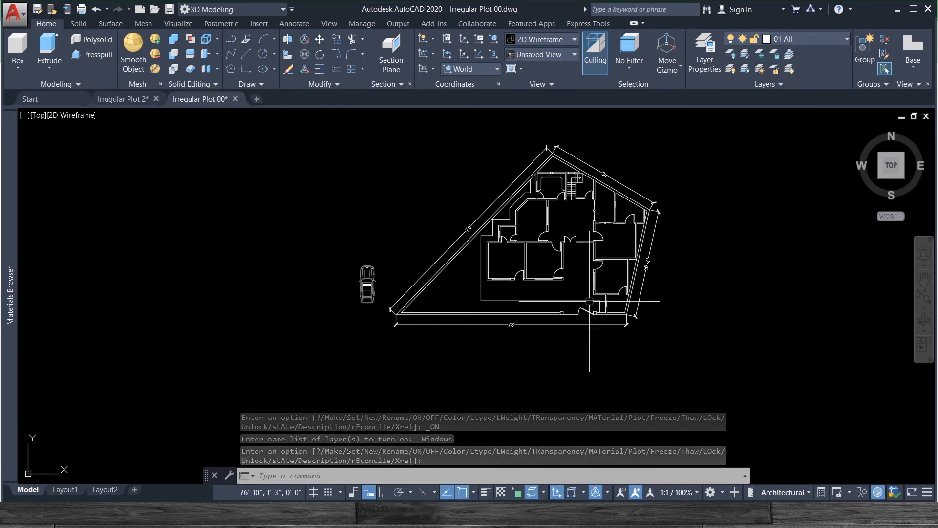
{"action": "scroll", "coordinate": [589, 296], "scroll_direction": "up", "scroll_amount": 2}
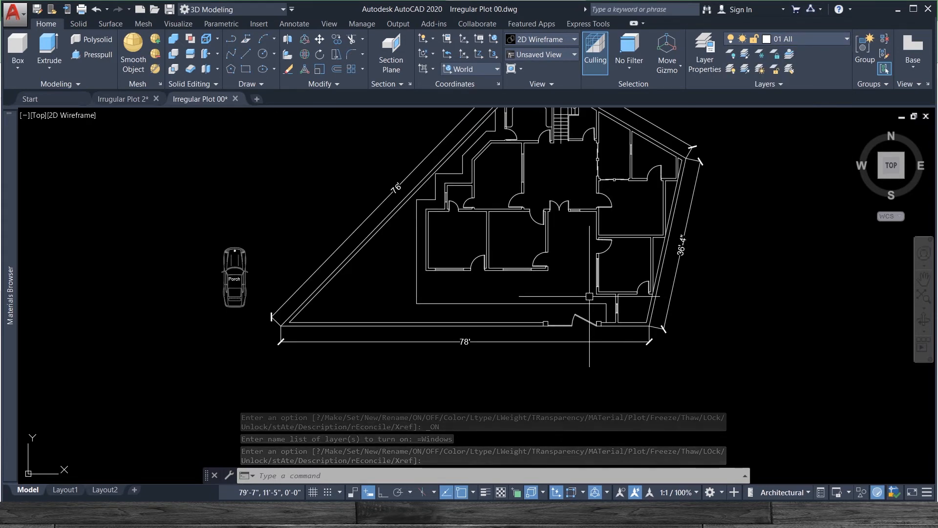
{"action": "left_click", "coordinate": [485, 494]}
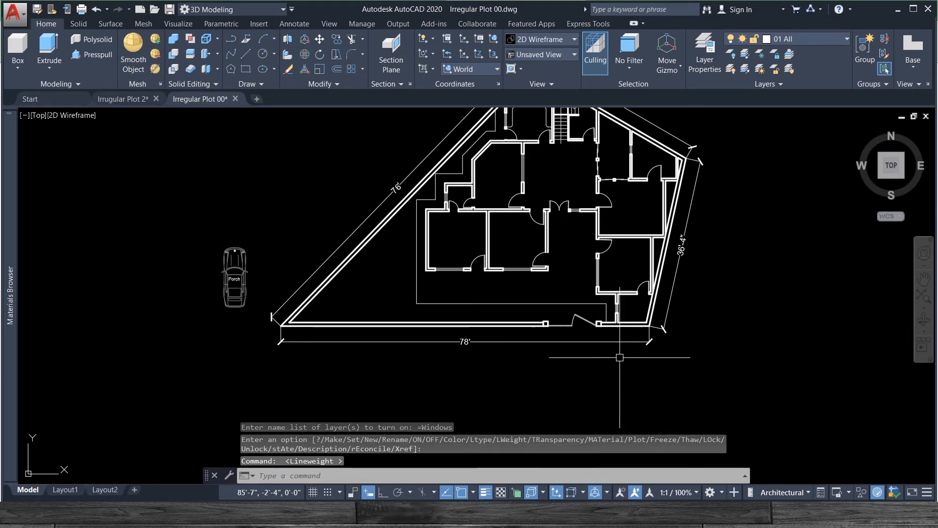
Examine the floor plan's walls, doors, windows and boundary with lineweights displayed, both up close and as a whole.
{"action": "scroll", "coordinate": [635, 283], "scroll_direction": "down", "scroll_amount": 2}
{"action": "scroll", "coordinate": [578, 247], "scroll_direction": "up", "scroll_amount": 4}
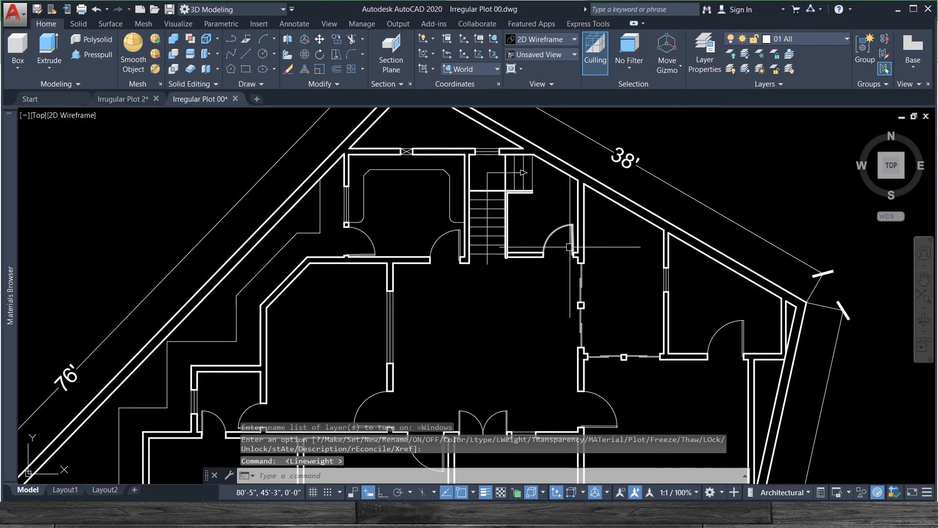
{"action": "scroll", "coordinate": [568, 201], "scroll_direction": "up", "scroll_amount": 2}
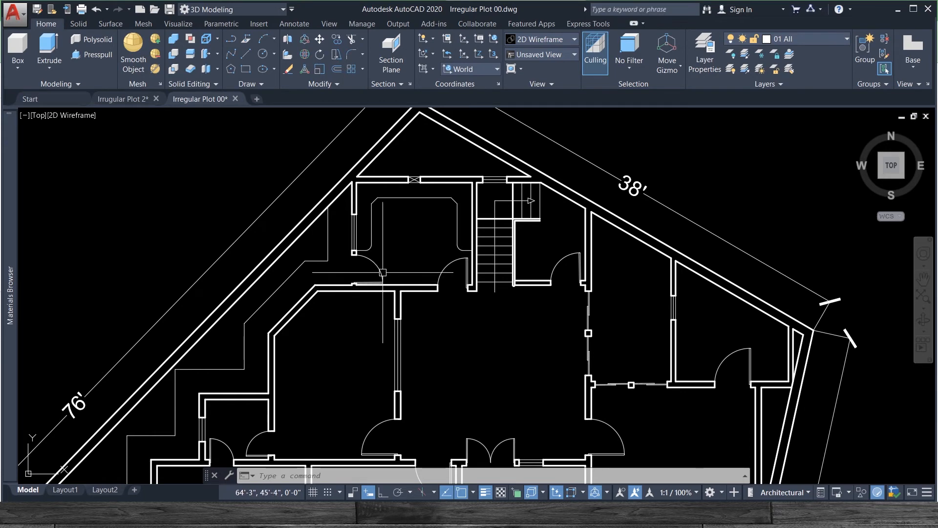
{"action": "scroll", "coordinate": [654, 346], "scroll_direction": "down", "scroll_amount": 2}
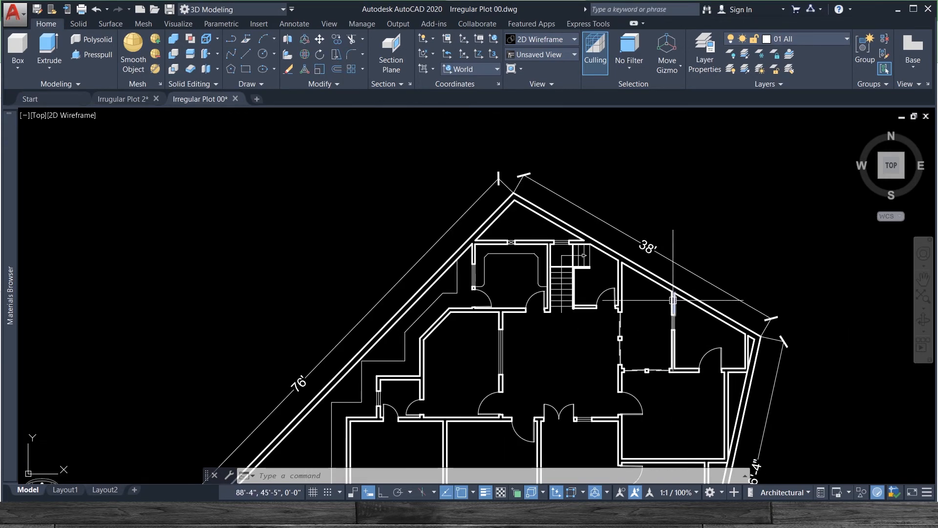
{"action": "scroll", "coordinate": [645, 347], "scroll_direction": "up", "scroll_amount": 4}
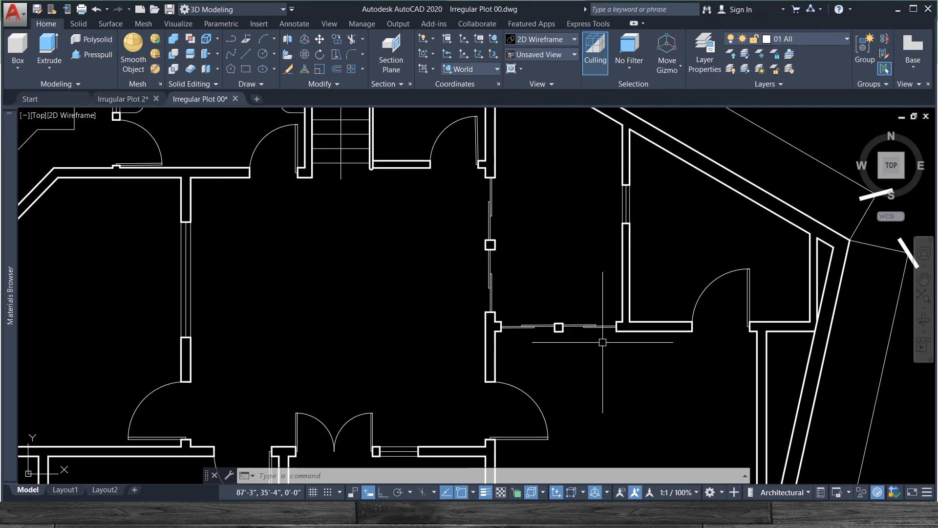
{"action": "scroll", "coordinate": [716, 321], "scroll_direction": "down", "scroll_amount": 4}
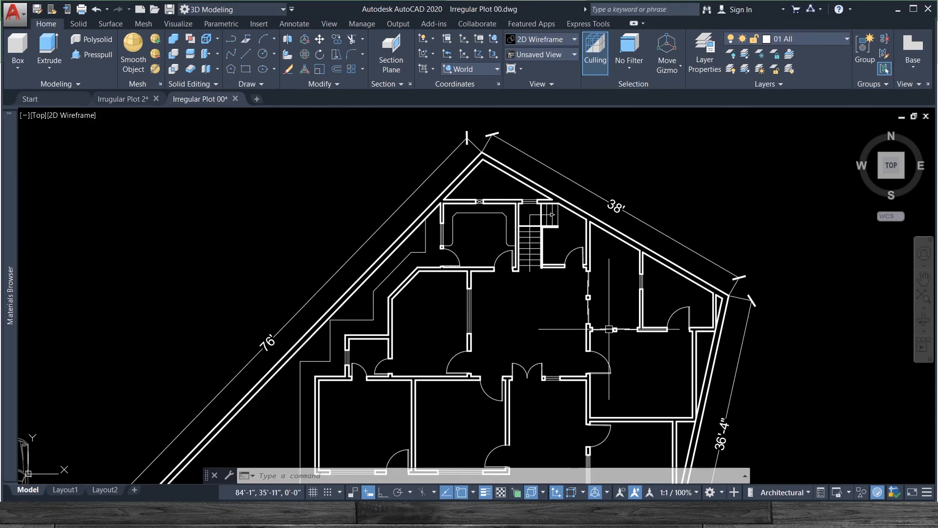
{"action": "scroll", "coordinate": [563, 354], "scroll_direction": "down", "scroll_amount": 2}
{"action": "scroll", "coordinate": [558, 367], "scroll_direction": "up", "scroll_amount": 3}
{"action": "scroll", "coordinate": [550, 382], "scroll_direction": "down", "scroll_amount": 3}
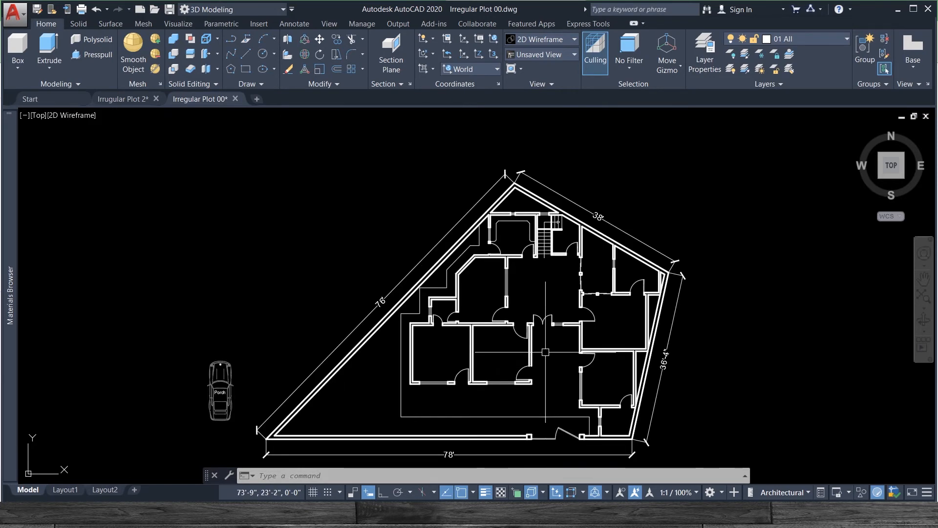
{"action": "scroll", "coordinate": [550, 382], "scroll_direction": "up", "scroll_amount": 4}
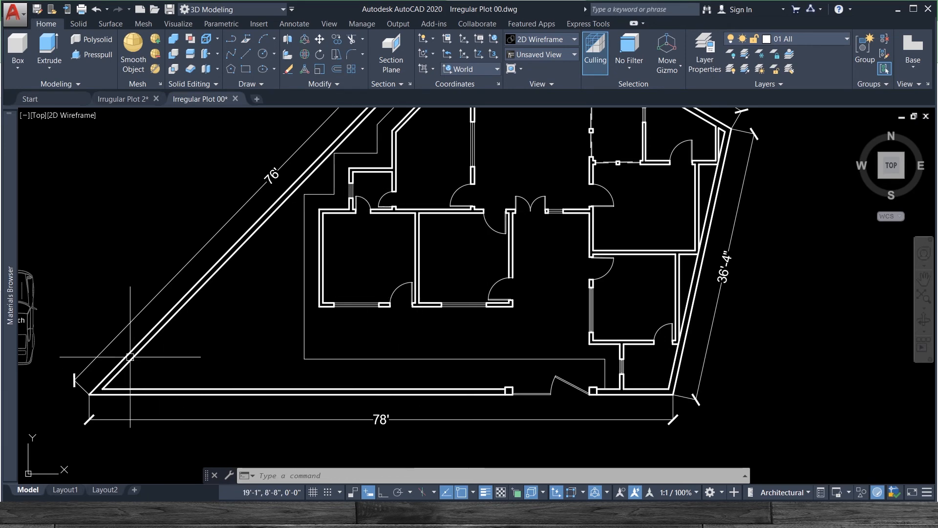
{"action": "scroll", "coordinate": [297, 334], "scroll_direction": "down", "scroll_amount": 4}
{"action": "scroll", "coordinate": [252, 207], "scroll_direction": "up", "scroll_amount": 2}
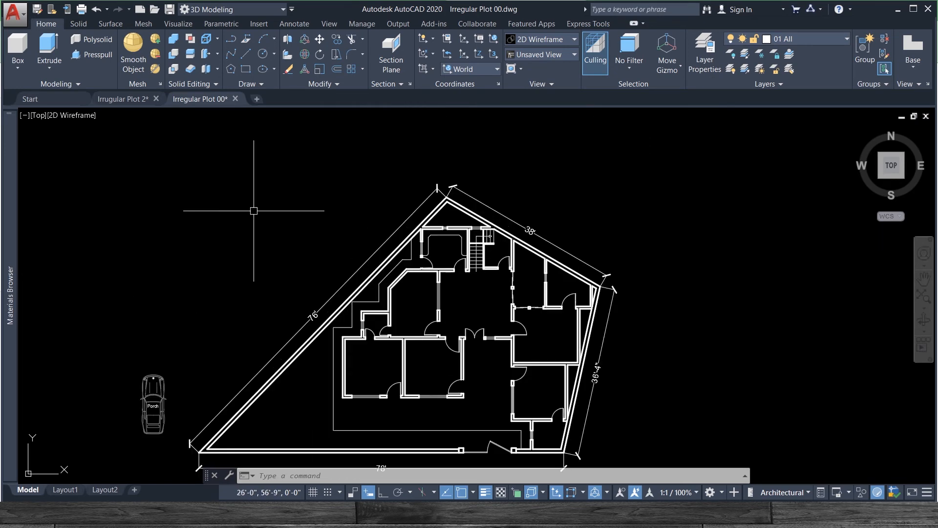
{"action": "scroll", "coordinate": [296, 236], "scroll_direction": "down", "scroll_amount": 3}
{"action": "scroll", "coordinate": [313, 232], "scroll_direction": "up", "scroll_amount": 1}
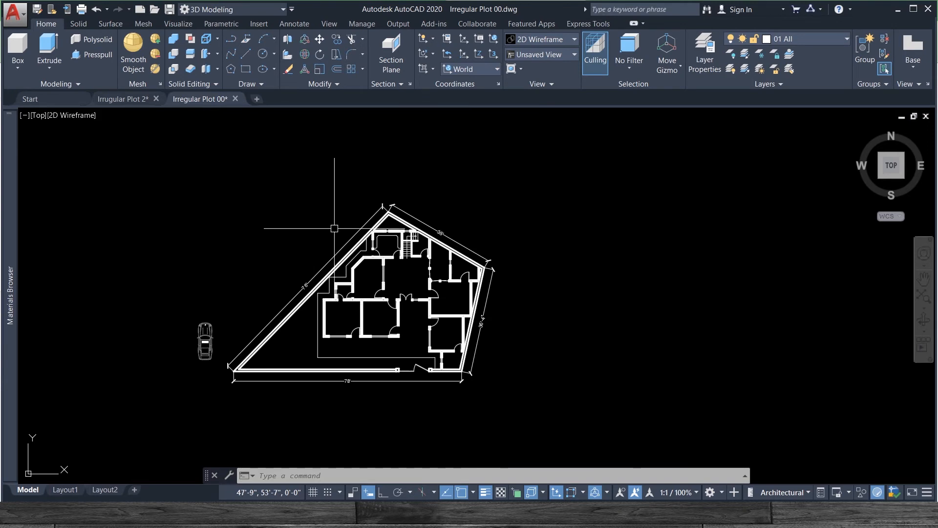
{"action": "scroll", "coordinate": [404, 321], "scroll_direction": "up", "scroll_amount": 2}
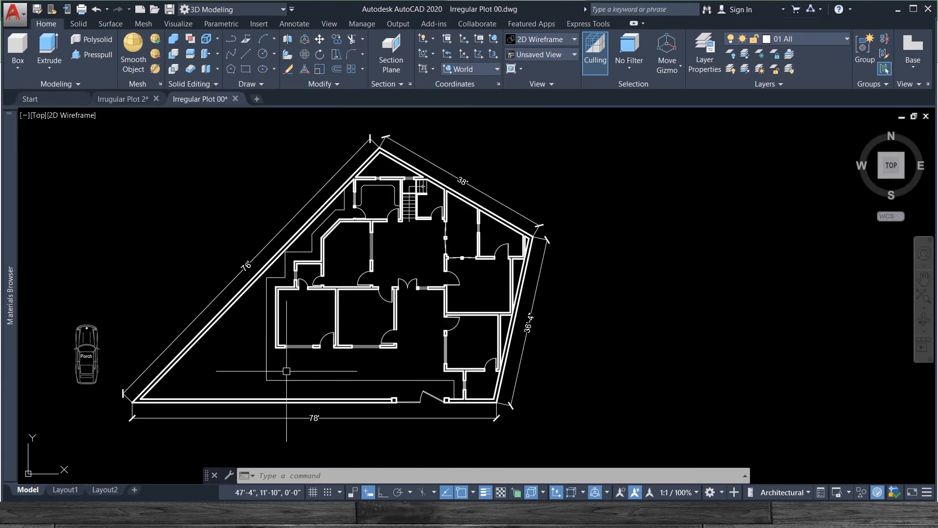
Select the thin shade outline's short end line near the gate, its long horizontal line and the long vertical line beside the lower-left room.
{"action": "scroll", "coordinate": [468, 392], "scroll_direction": "up", "scroll_amount": 4}
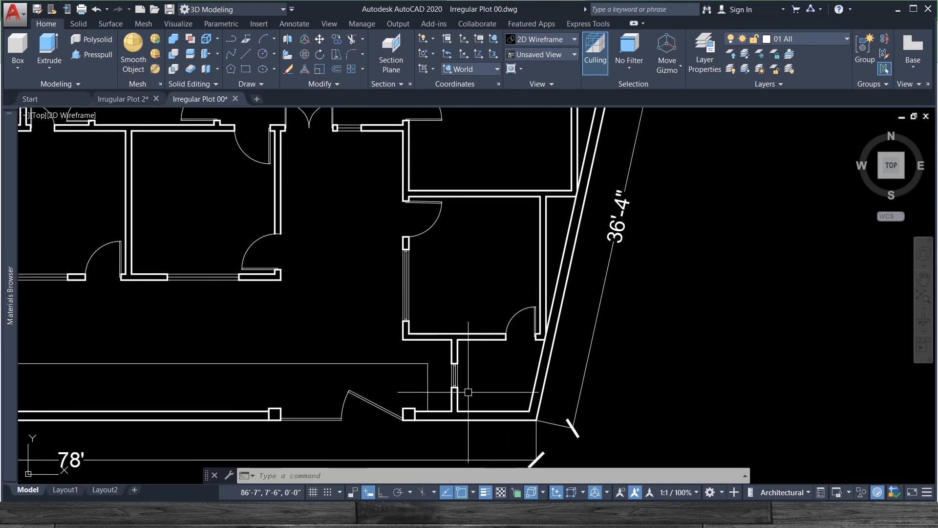
{"action": "left_click", "coordinate": [419, 364]}
{"action": "left_click", "coordinate": [409, 354]}
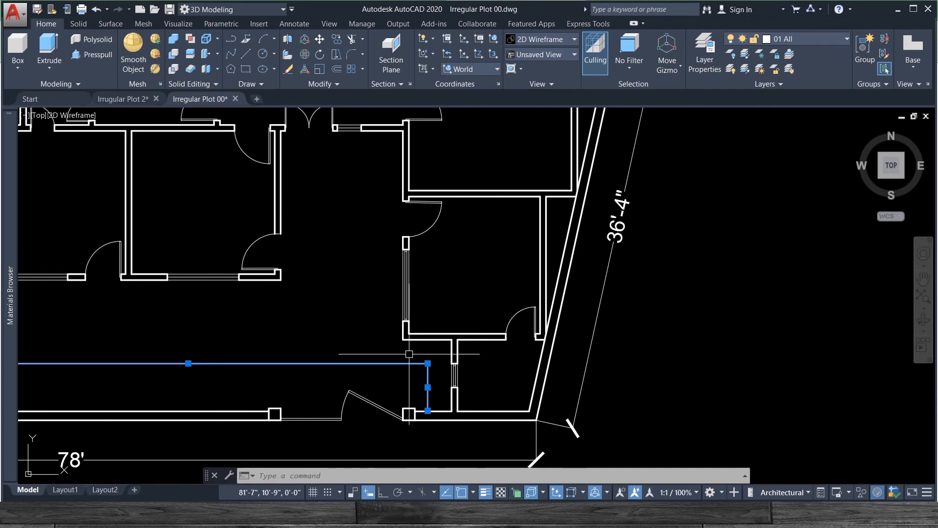
{"action": "scroll", "coordinate": [409, 354], "scroll_direction": "down", "scroll_amount": 4}
{"action": "scroll", "coordinate": [420, 387], "scroll_direction": "up", "scroll_amount": 2}
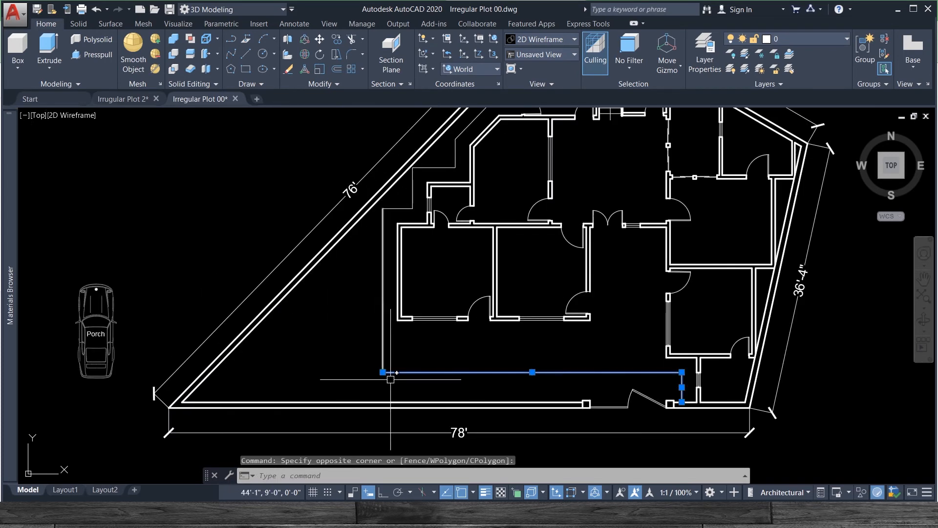
{"action": "left_click", "coordinate": [419, 386]}
{"action": "left_click", "coordinate": [359, 359]}
Add the stepped and diagonal segments of the thin shade outline along the slanted 76' boundary wall to the selection.
{"action": "scroll", "coordinate": [415, 165], "scroll_direction": "up", "scroll_amount": 4}
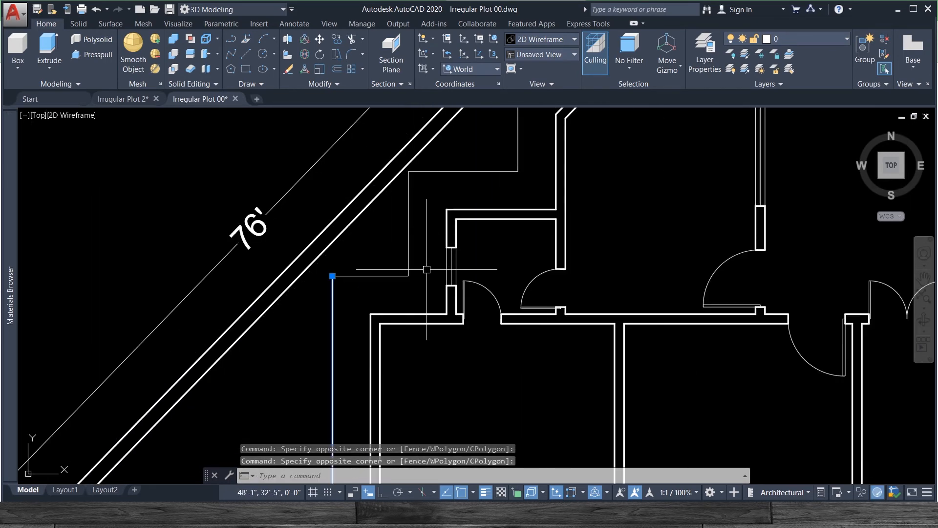
{"action": "left_click", "coordinate": [416, 288]}
{"action": "left_click", "coordinate": [392, 254]}
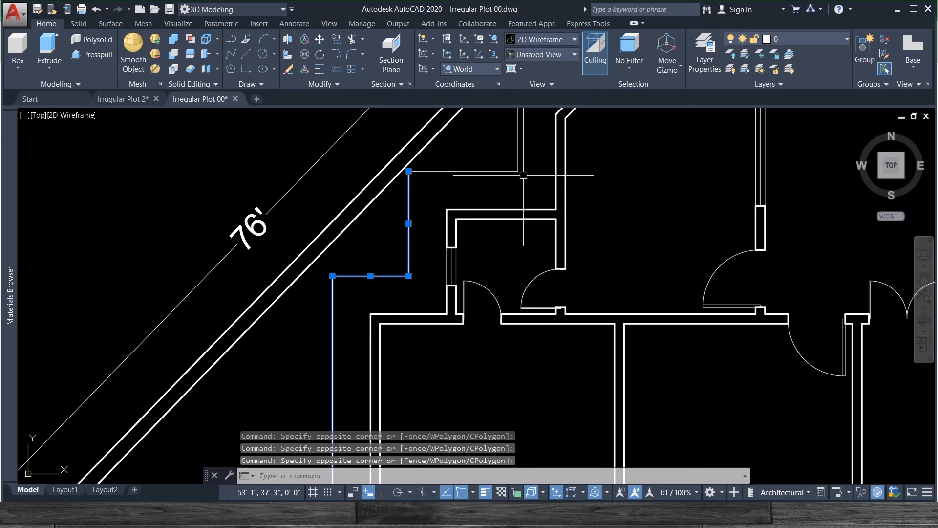
{"action": "left_click", "coordinate": [523, 175]}
{"action": "left_click", "coordinate": [498, 152]}
{"action": "scroll", "coordinate": [498, 152], "scroll_direction": "down", "scroll_amount": 3}
{"action": "scroll", "coordinate": [556, 134], "scroll_direction": "up", "scroll_amount": 3}
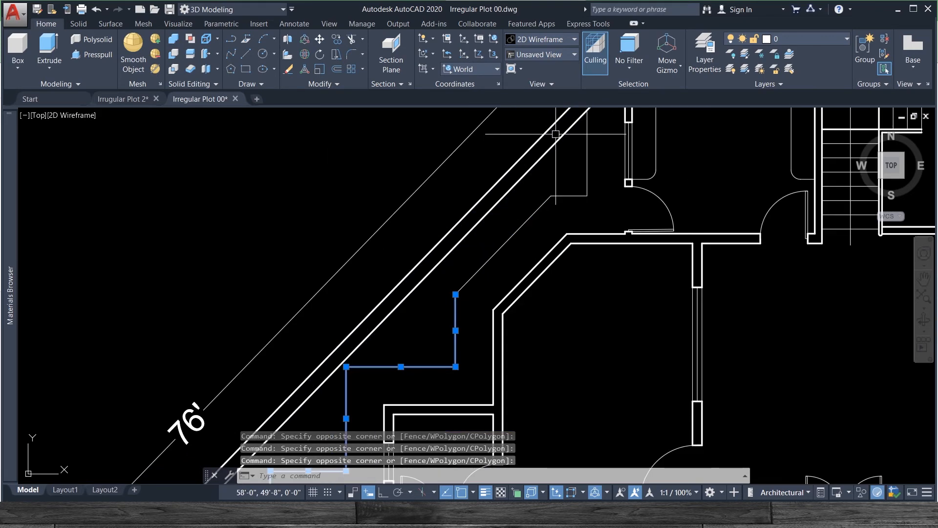
{"action": "left_click", "coordinate": [591, 202]}
{"action": "left_click", "coordinate": [543, 188]}
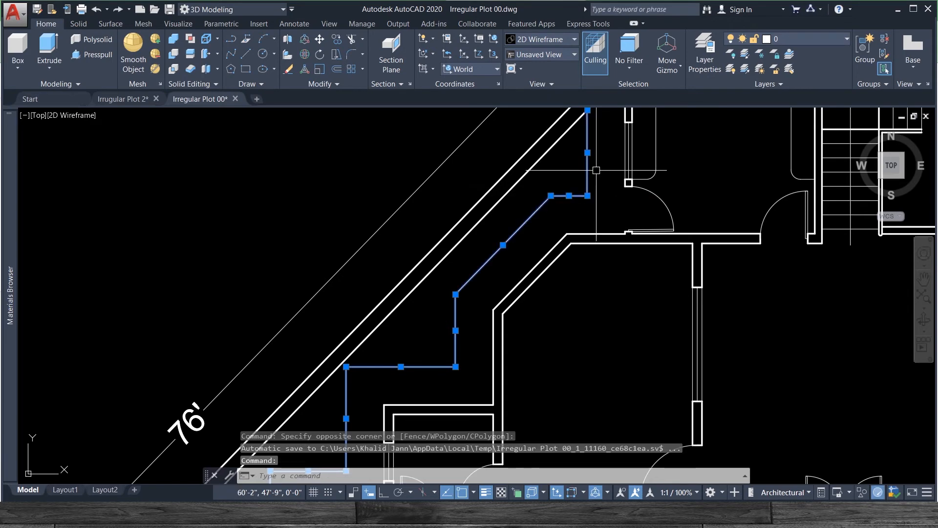
Check the selected shade outline along its length and assign it to the Shades layer.
{"action": "scroll", "coordinate": [598, 181], "scroll_direction": "down", "scroll_amount": 4}
{"action": "scroll", "coordinate": [599, 186], "scroll_direction": "down", "scroll_amount": 3}
{"action": "scroll", "coordinate": [518, 205], "scroll_direction": "up", "scroll_amount": 6}
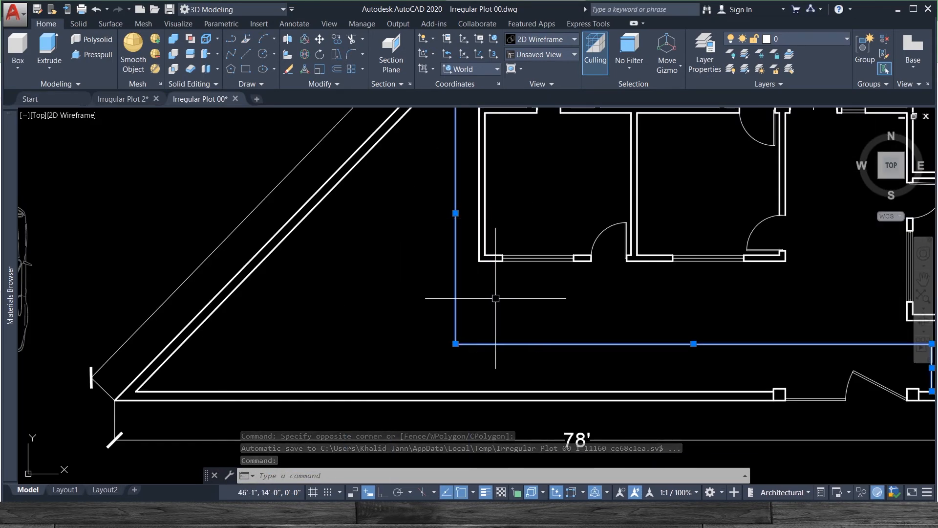
{"action": "scroll", "coordinate": [512, 290], "scroll_direction": "down", "scroll_amount": 4}
{"action": "left_click", "coordinate": [791, 40]}
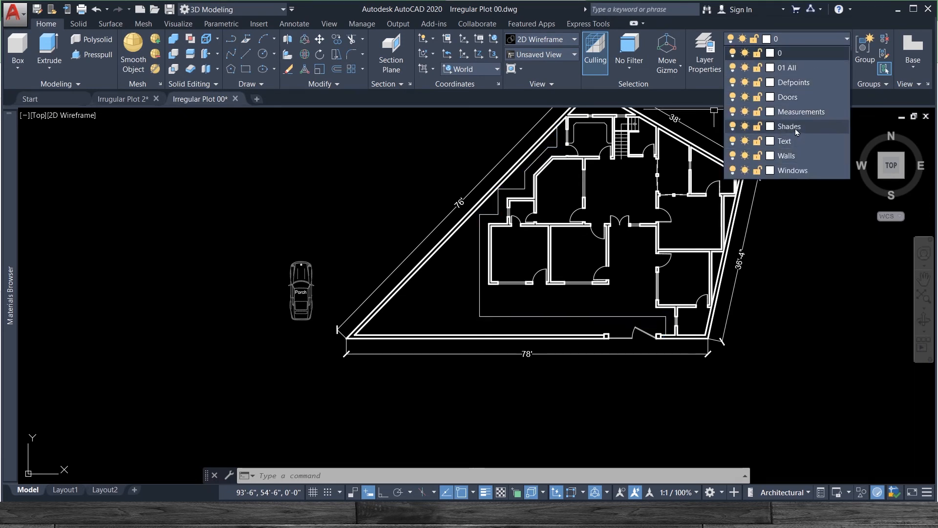
{"action": "left_click", "coordinate": [815, 128]}
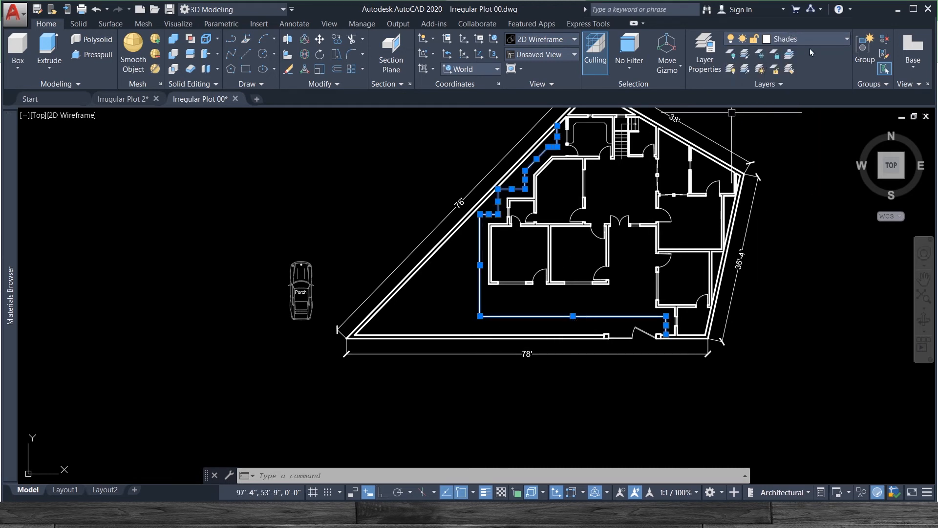
Open the linetype selection for the Shades layer and load the HIDDEN linetype from acad.lin.
{"action": "left_click", "coordinate": [700, 53]}
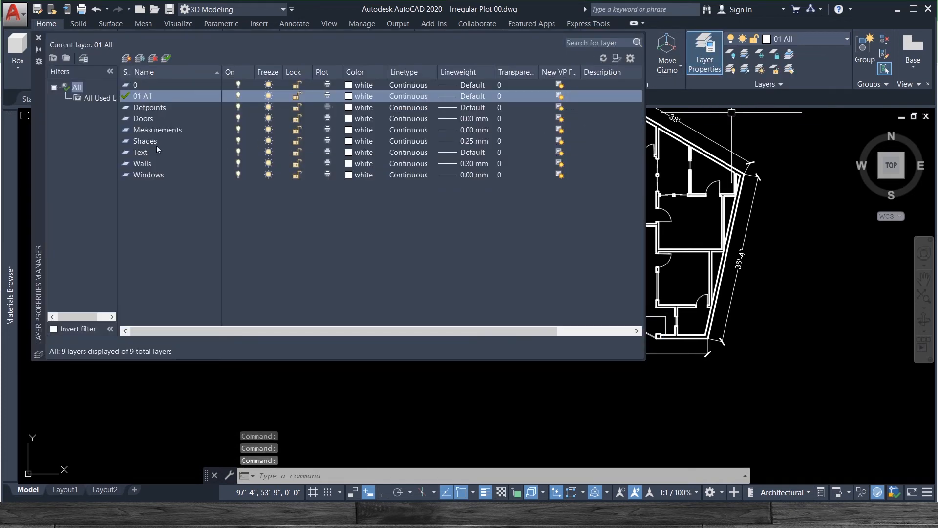
{"action": "left_click", "coordinate": [154, 142]}
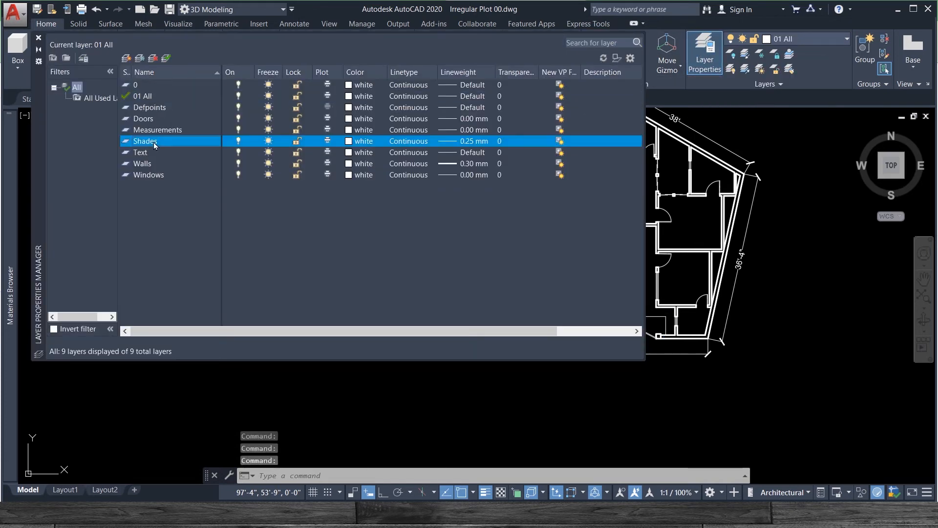
{"action": "left_click", "coordinate": [417, 141]}
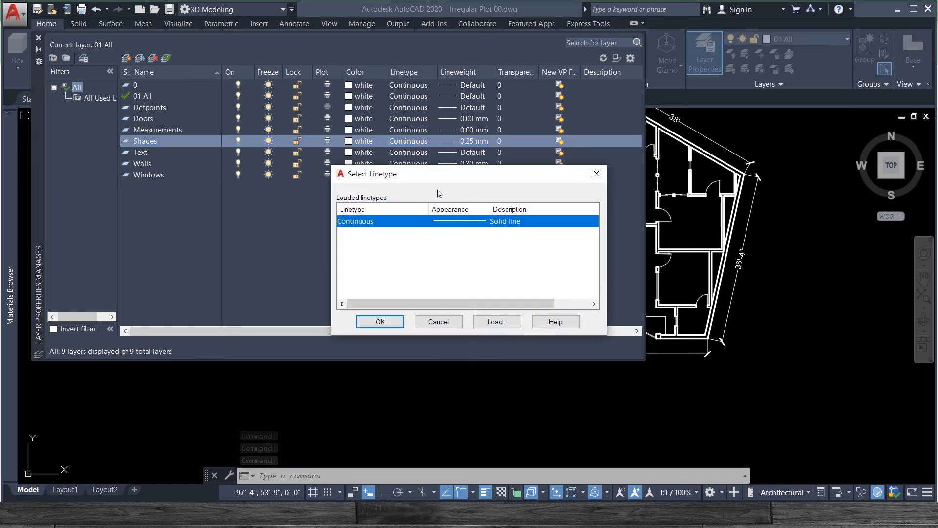
{"action": "left_click", "coordinate": [494, 321]}
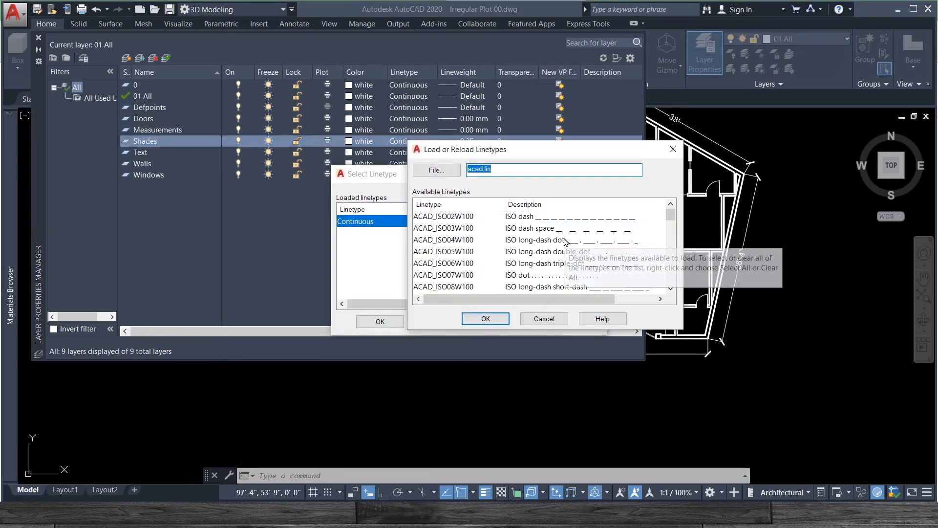
{"action": "scroll", "coordinate": [565, 242], "scroll_direction": "down", "scroll_amount": 1}
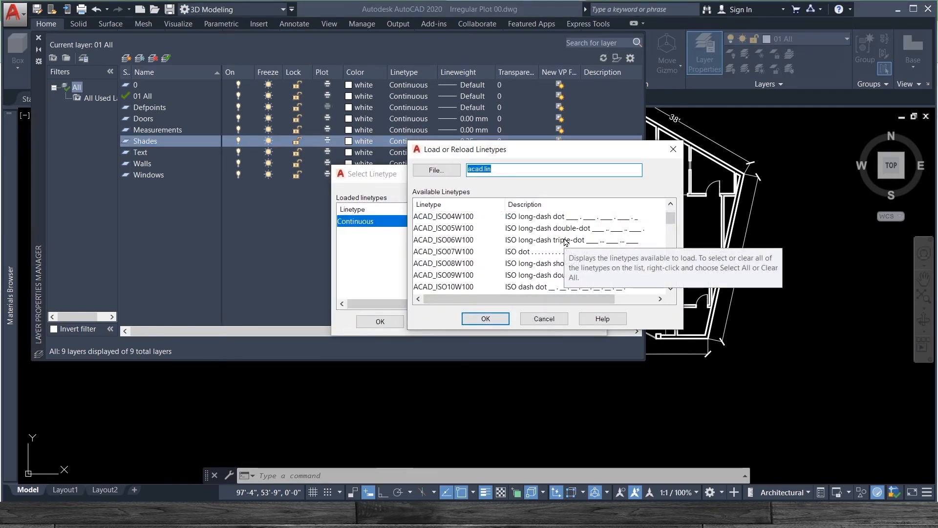
{"action": "left_click", "coordinate": [520, 231]}
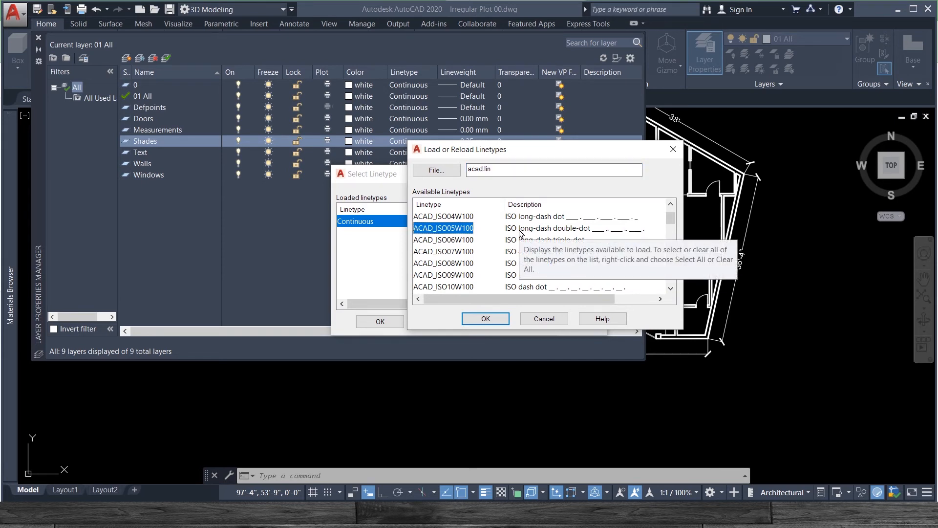
{"action": "scroll", "coordinate": [520, 233], "scroll_direction": "down", "scroll_amount": 11}
{"action": "left_click", "coordinate": [520, 228]}
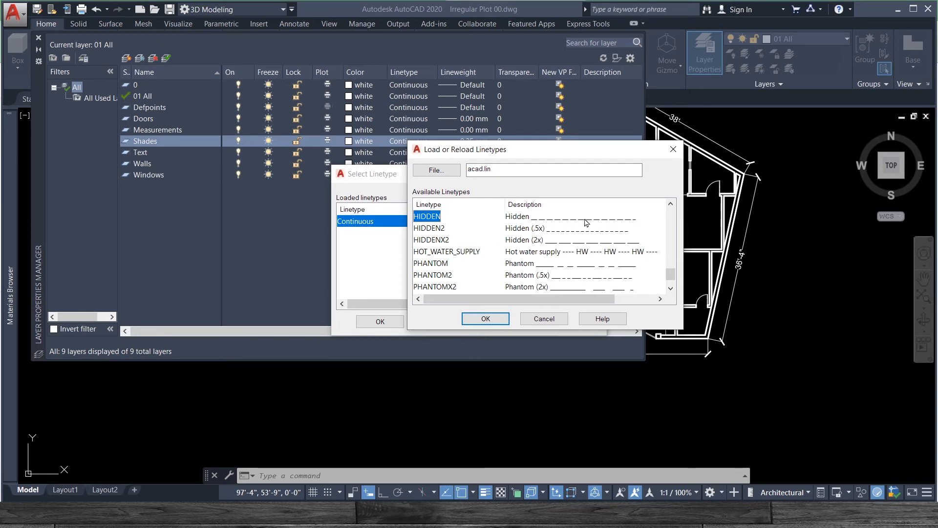
{"action": "left_click", "coordinate": [505, 320]}
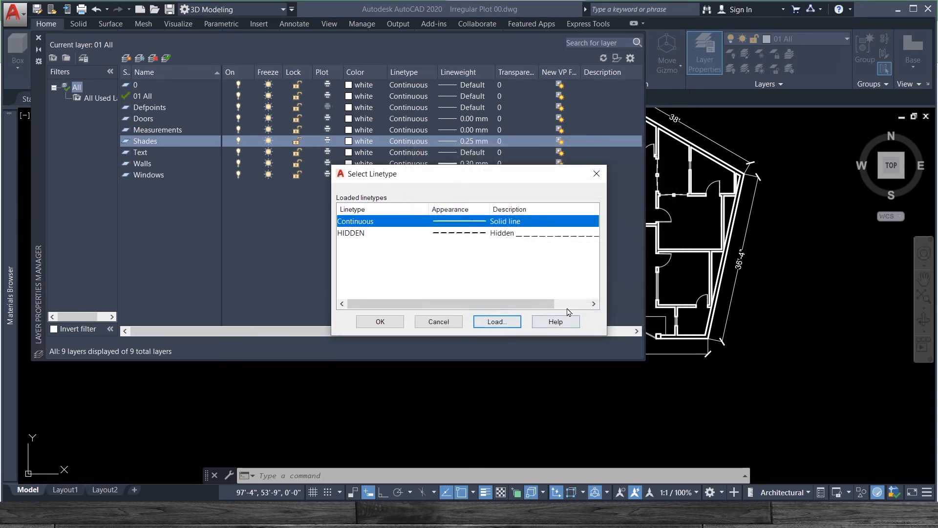
Apply the HIDDEN linetype to the Shades layer, close the layer manager and check the shade outline in the plan.
{"action": "left_click", "coordinate": [514, 234]}
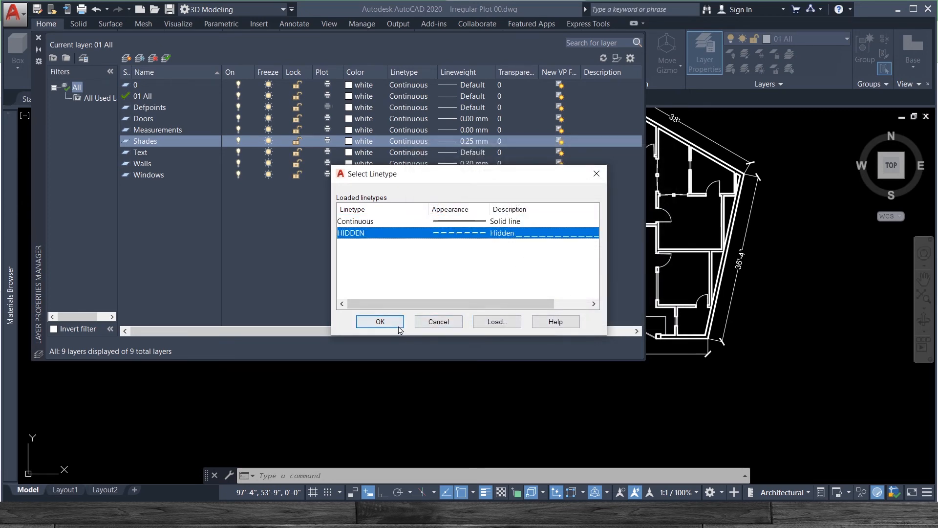
{"action": "left_click", "coordinate": [380, 323]}
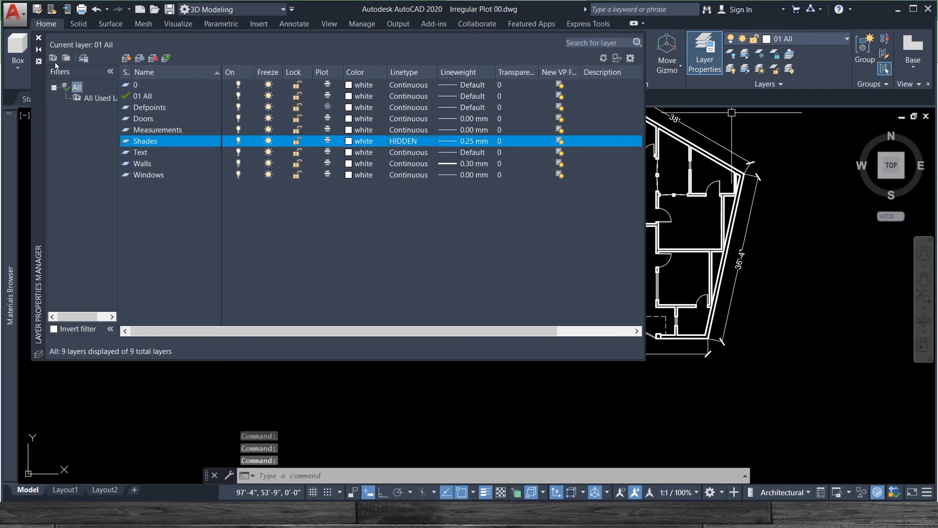
{"action": "left_click", "coordinate": [38, 39]}
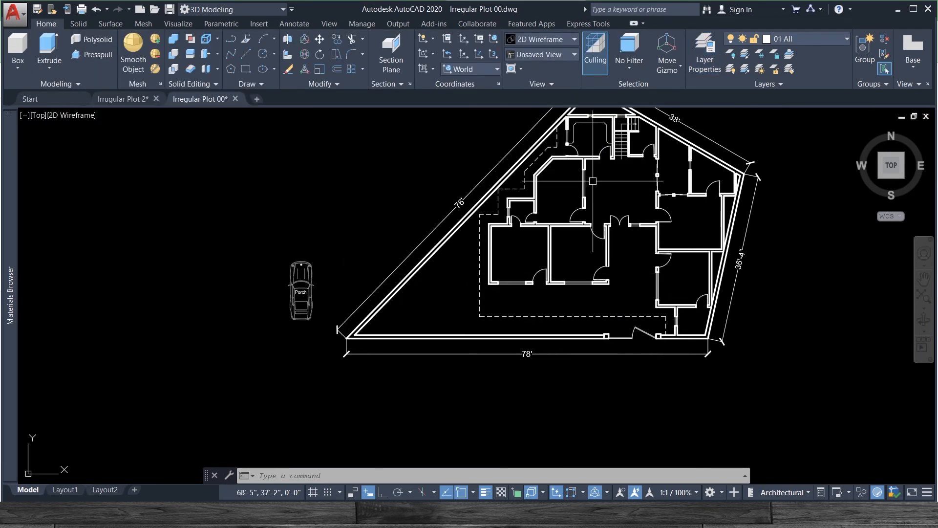
{"action": "scroll", "coordinate": [593, 183], "scroll_direction": "down", "scroll_amount": 2}
{"action": "scroll", "coordinate": [562, 274], "scroll_direction": "up", "scroll_amount": 2}
{"action": "scroll", "coordinate": [557, 366], "scroll_direction": "up", "scroll_amount": 2}
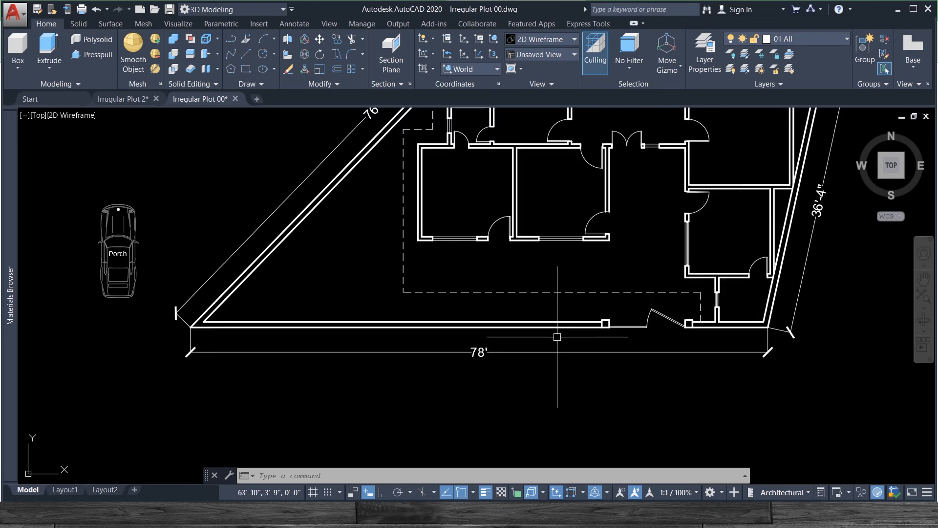
Select all segments of the dashed shade outline, from the gate along the stepped 76' side, and join them into one polyline.
{"action": "left_click", "coordinate": [545, 300]}
{"action": "left_click", "coordinate": [485, 281]}
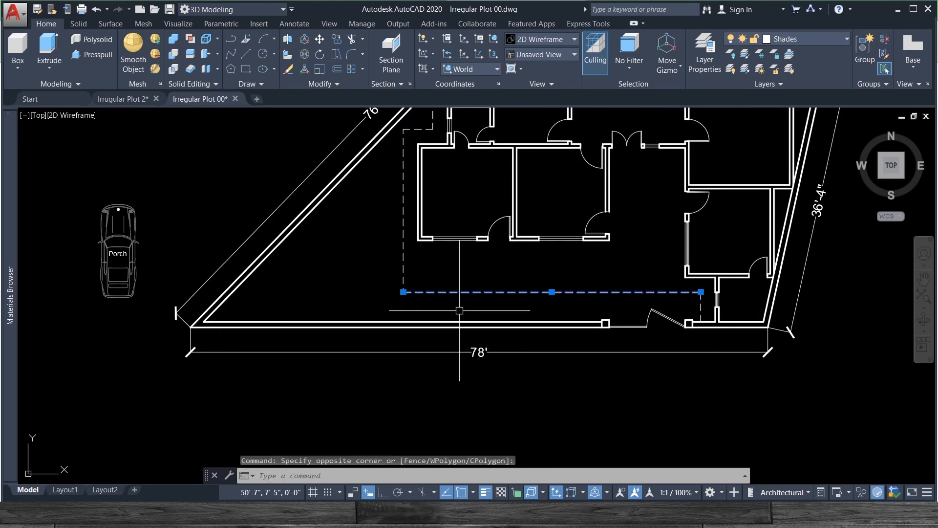
{"action": "left_click", "coordinate": [427, 300]}
{"action": "left_click", "coordinate": [372, 264]}
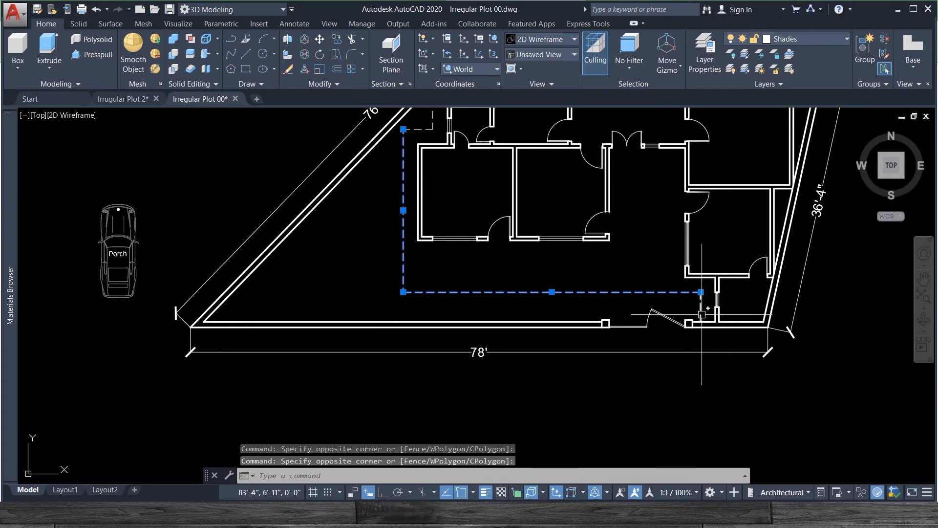
{"action": "scroll", "coordinate": [691, 303], "scroll_direction": "down", "scroll_amount": 3}
{"action": "scroll", "coordinate": [515, 342], "scroll_direction": "up", "scroll_amount": 5}
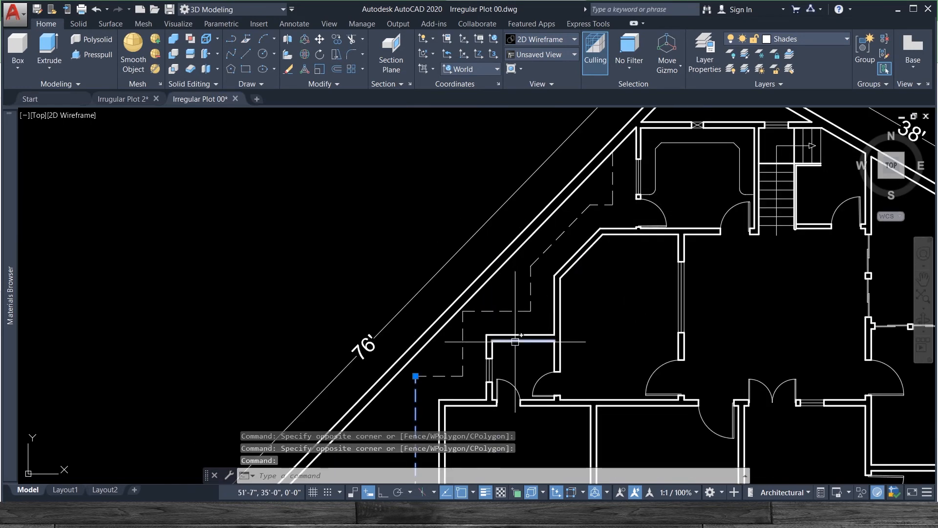
{"action": "left_click", "coordinate": [470, 388]}
{"action": "left_click", "coordinate": [444, 357]}
{"action": "left_click", "coordinate": [536, 320]}
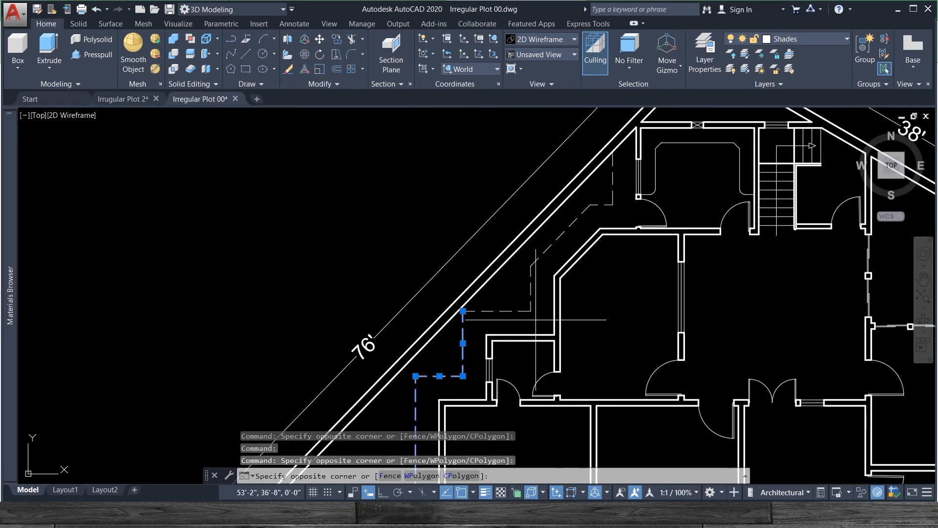
{"action": "left_click", "coordinate": [520, 258]}
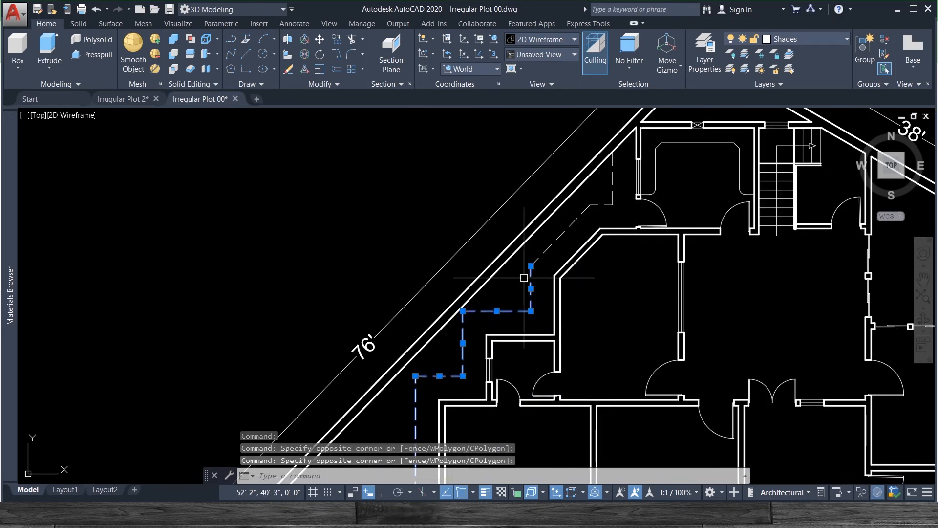
{"action": "left_click", "coordinate": [624, 213]}
{"action": "left_click", "coordinate": [605, 194]}
{"action": "scroll", "coordinate": [527, 189], "scroll_direction": "down", "scroll_amount": 3}
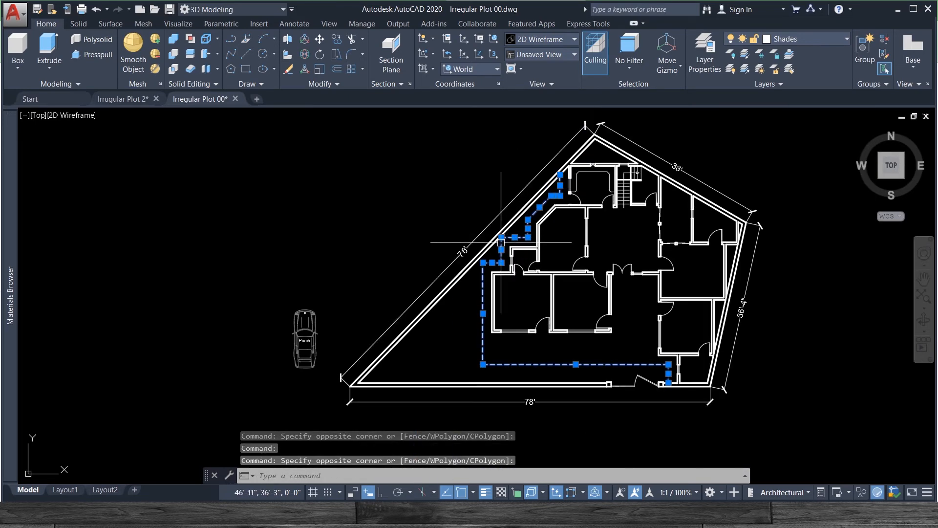
{"action": "key", "text": "Return"}
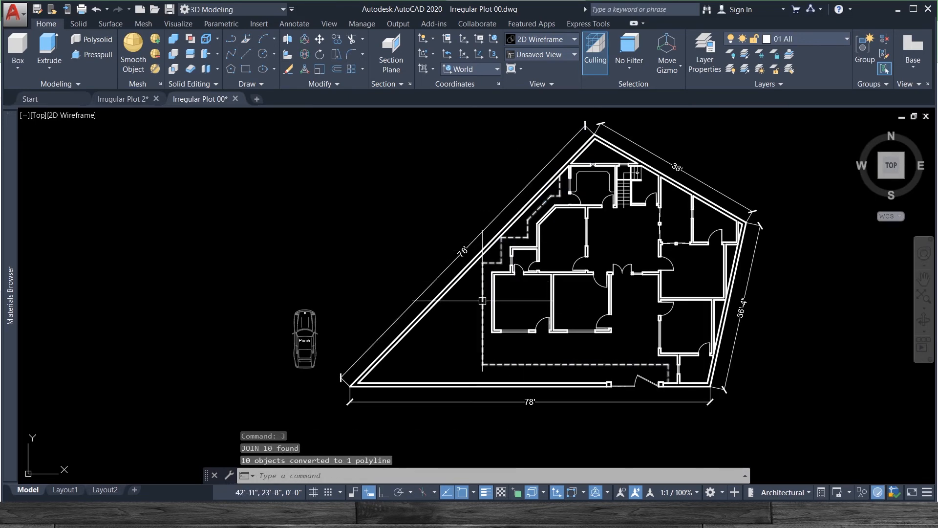
Set the global linetype scale factor to 10 with LTSCALE.
{"action": "scroll", "coordinate": [488, 303], "scroll_direction": "down", "scroll_amount": 1}
{"action": "scroll", "coordinate": [513, 313], "scroll_direction": "up", "scroll_amount": 5}
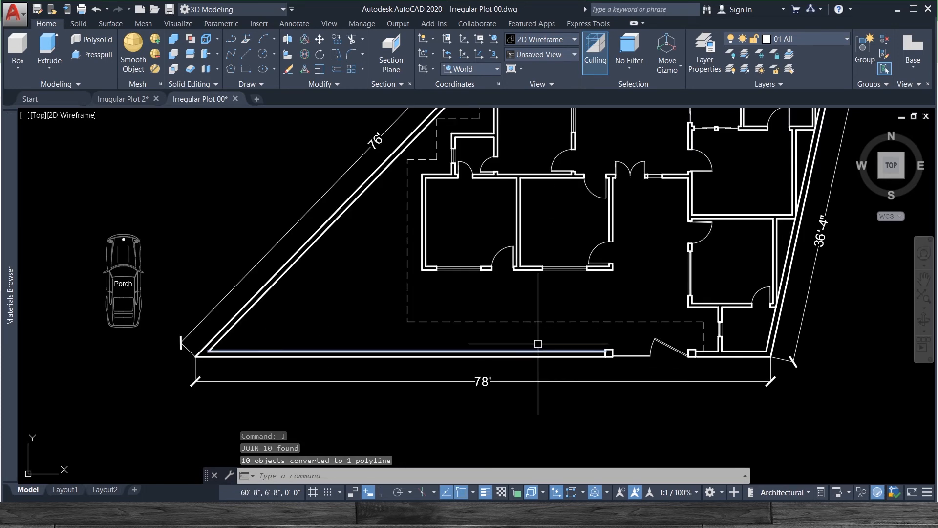
{"action": "scroll", "coordinate": [538, 328], "scroll_direction": "down", "scroll_amount": 5}
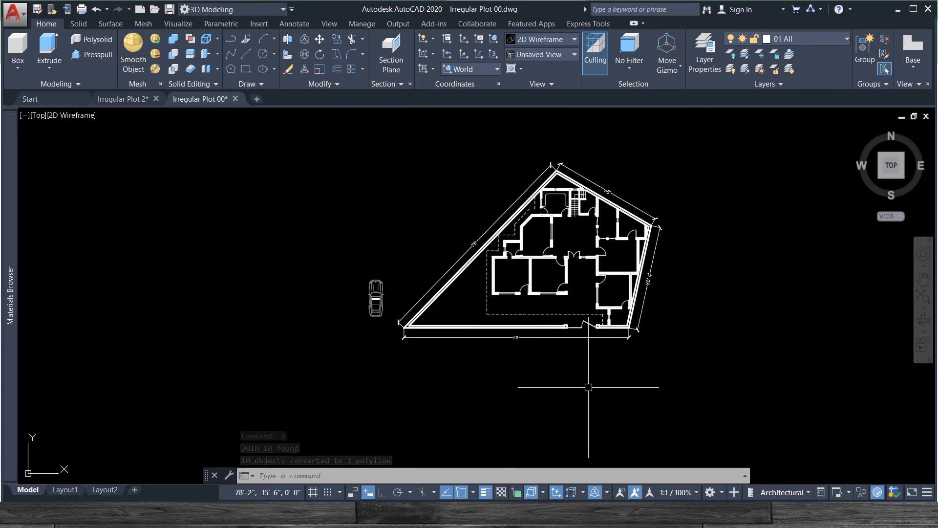
{"action": "type", "text": "LTS"}
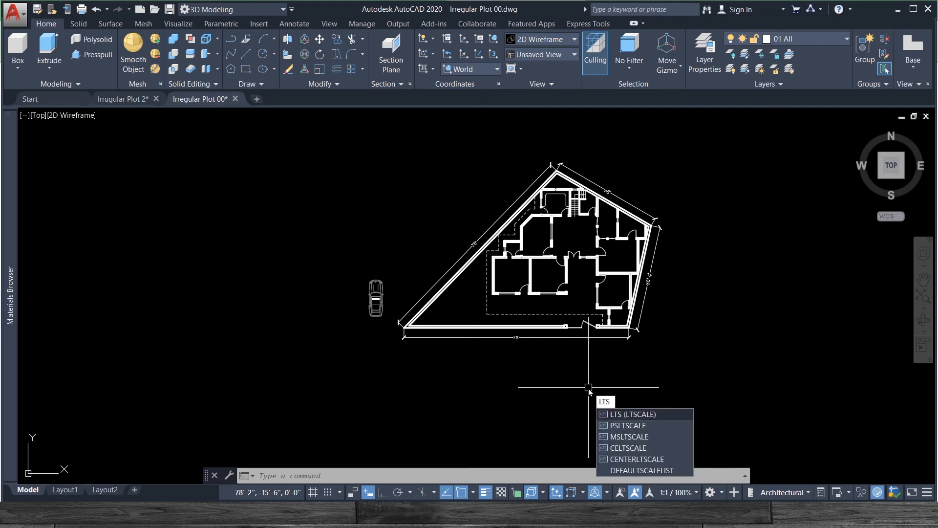
{"action": "key", "text": "Return"}
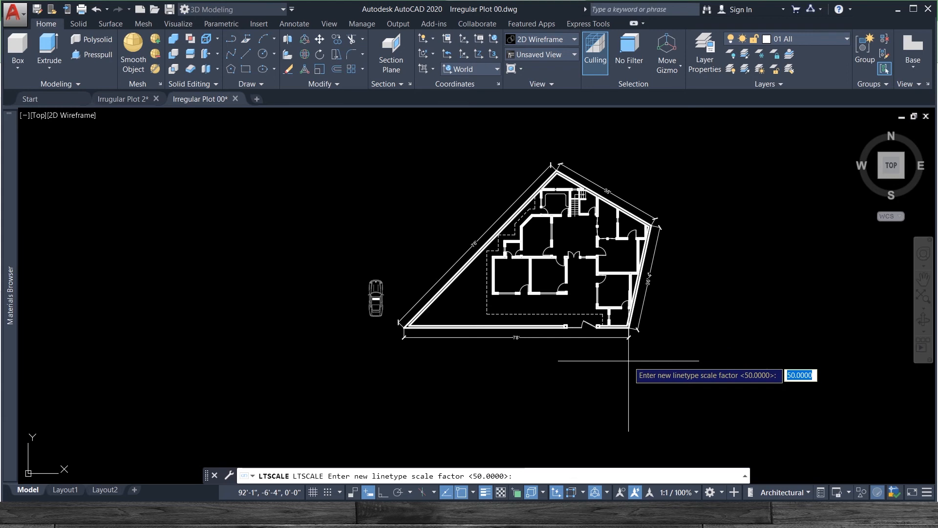
{"action": "key", "text": "Return"}
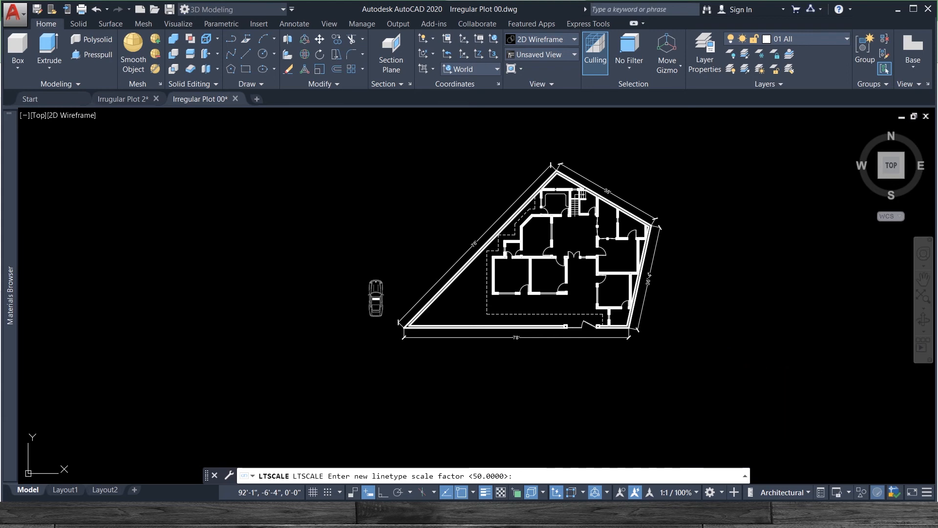
Inspect the shade line's dashes near the gate and set the linetype scale factor to 80.
{"action": "scroll", "coordinate": [582, 325], "scroll_direction": "up", "scroll_amount": 4}
{"action": "scroll", "coordinate": [571, 263], "scroll_direction": "up", "scroll_amount": 4}
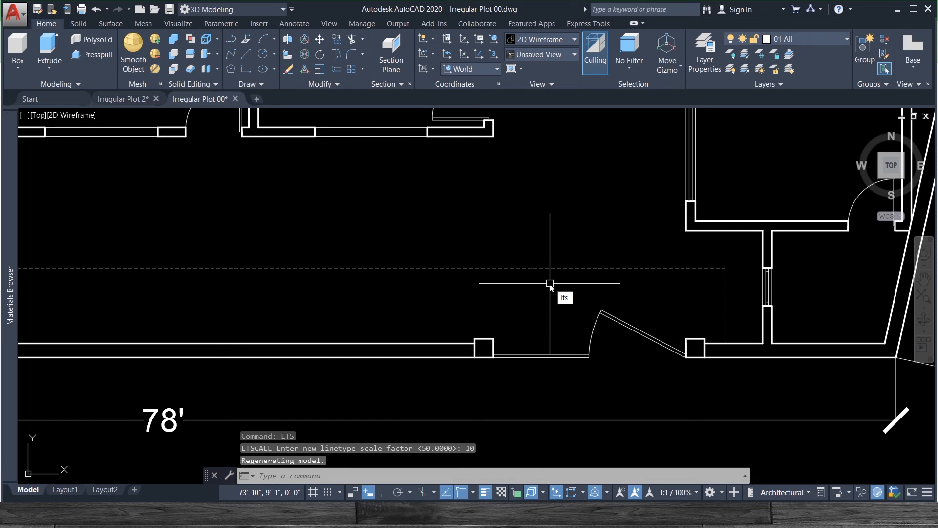
{"action": "key", "text": "Return"}
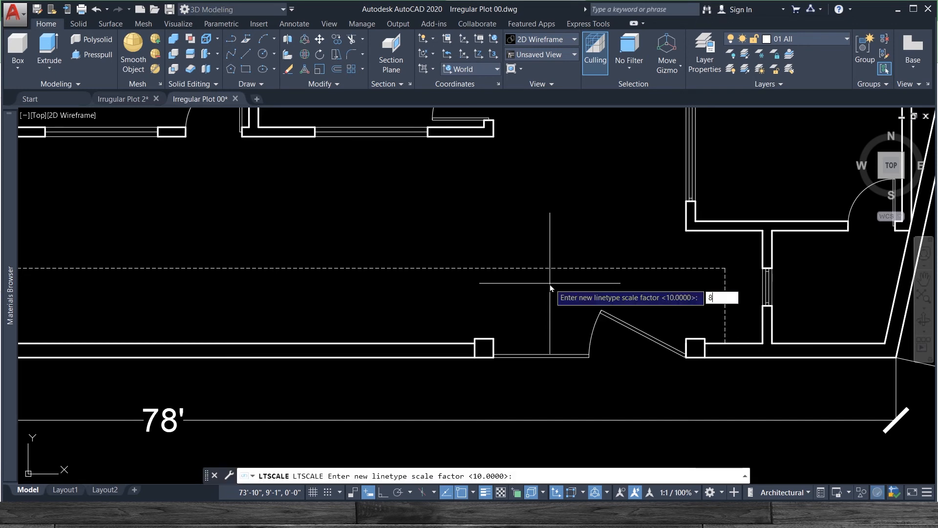
{"action": "type", "text": "80"}
{"action": "key", "text": "Return"}
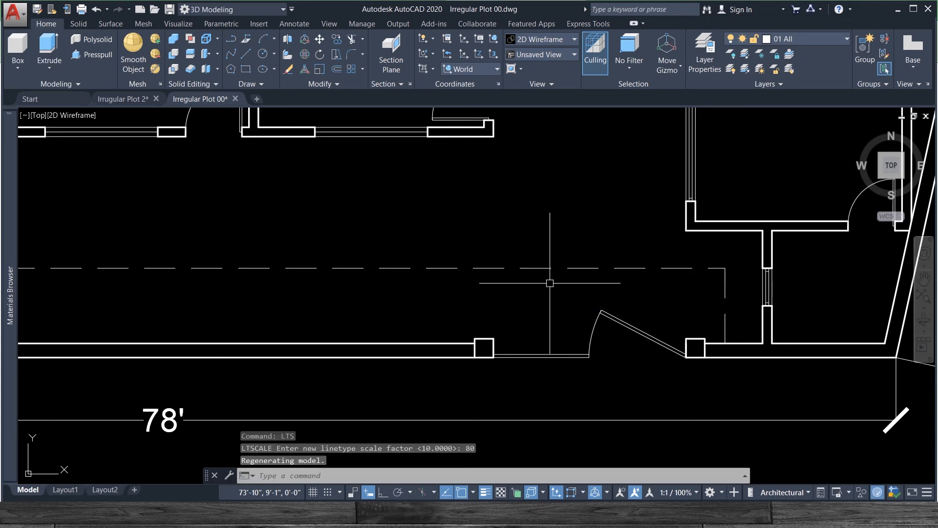
Examine the dash spacing of the shade outline up close and across the whole floor plan.
{"action": "scroll", "coordinate": [551, 289], "scroll_direction": "down", "scroll_amount": 5}
{"action": "scroll", "coordinate": [569, 144], "scroll_direction": "up", "scroll_amount": 6}
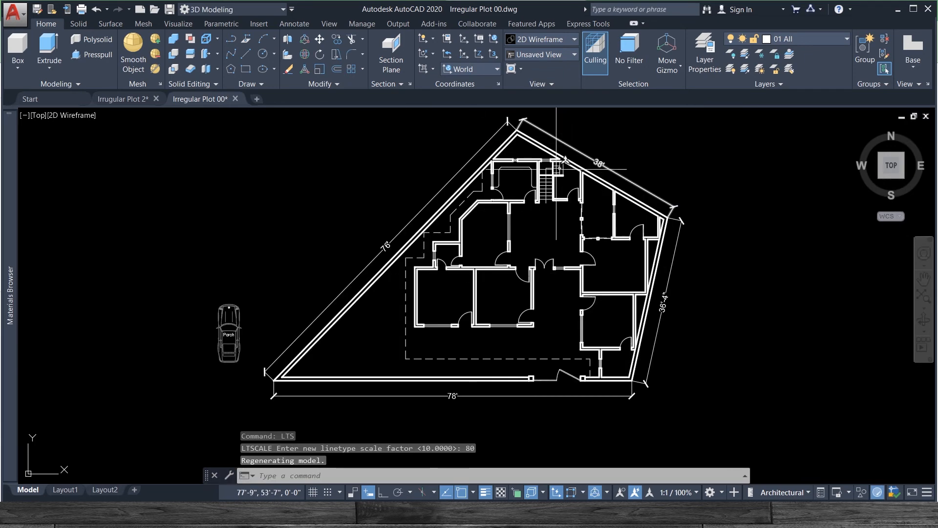
{"action": "scroll", "coordinate": [473, 181], "scroll_direction": "down", "scroll_amount": 5}
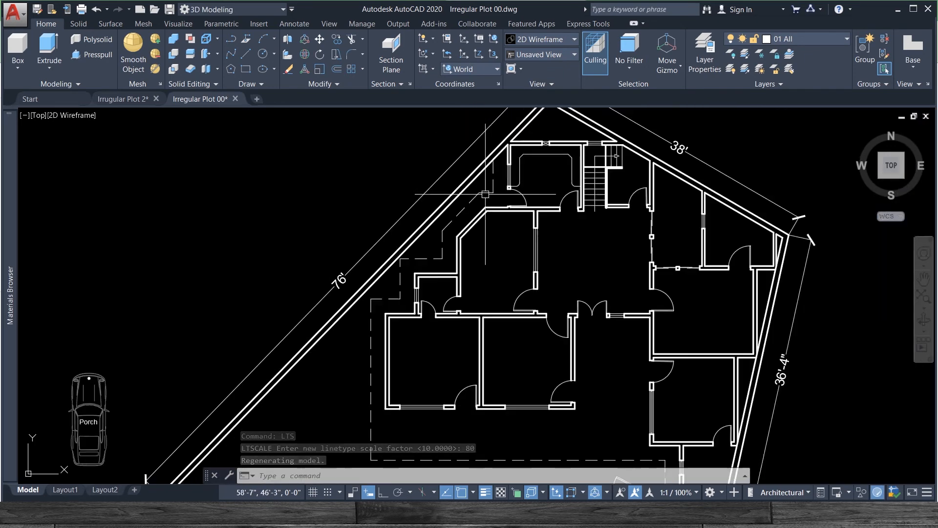
{"action": "scroll", "coordinate": [537, 358], "scroll_direction": "up", "scroll_amount": 5}
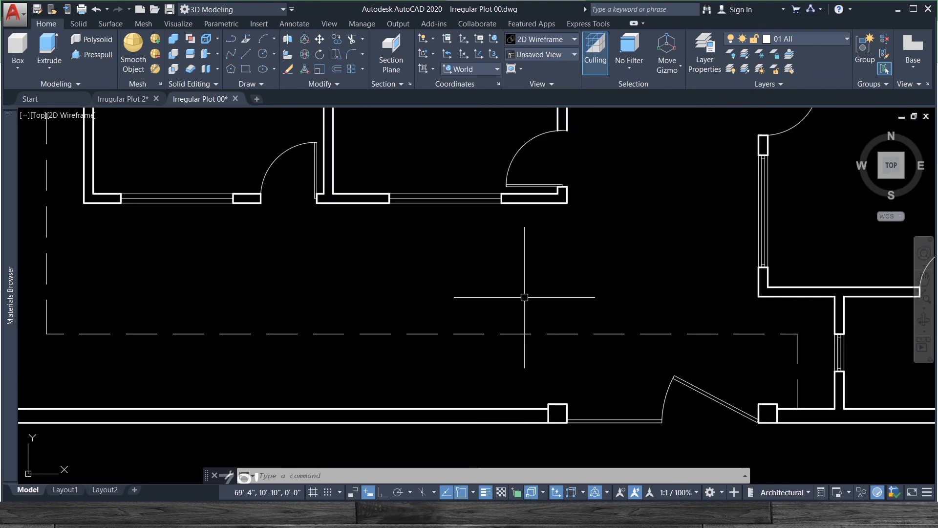
{"action": "scroll", "coordinate": [555, 339], "scroll_direction": "down", "scroll_amount": 5}
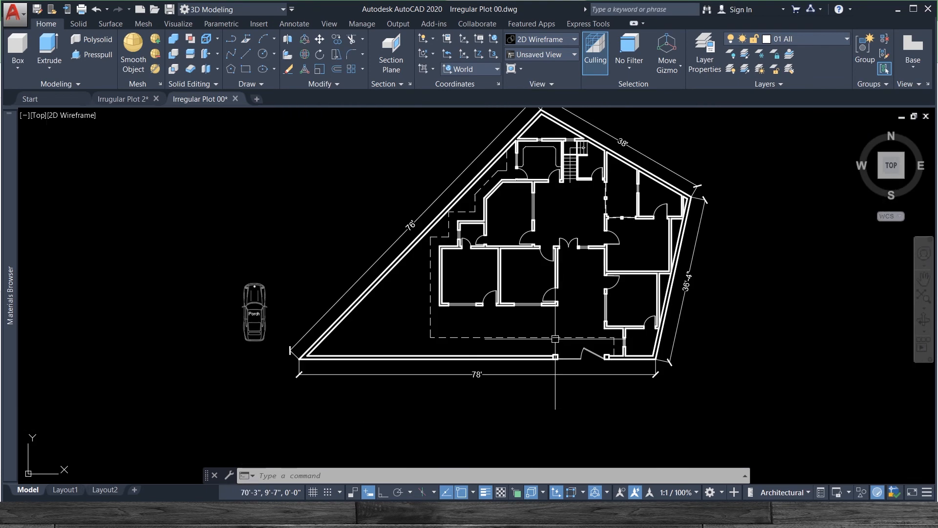
{"action": "scroll", "coordinate": [619, 331], "scroll_direction": "up", "scroll_amount": 4}
{"action": "scroll", "coordinate": [619, 331], "scroll_direction": "up", "scroll_amount": 2}
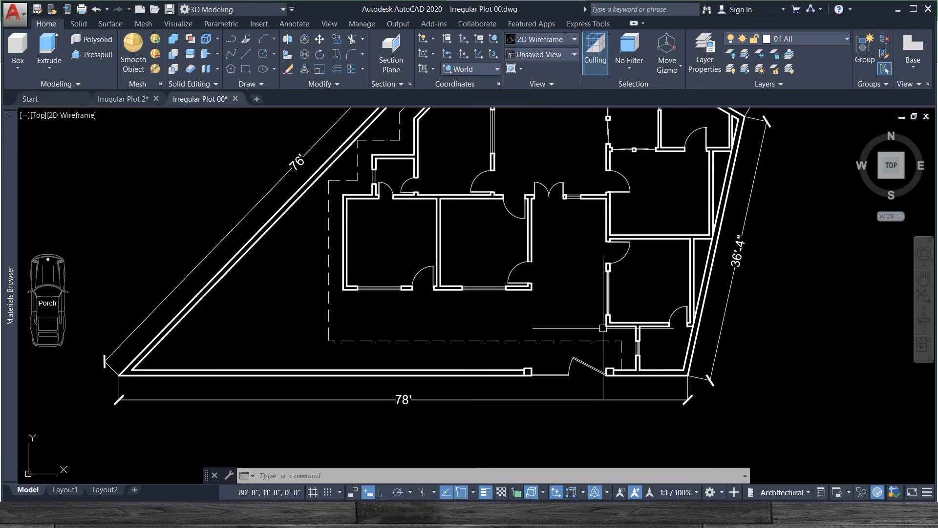
{"action": "scroll", "coordinate": [611, 328], "scroll_direction": "down", "scroll_amount": 4}
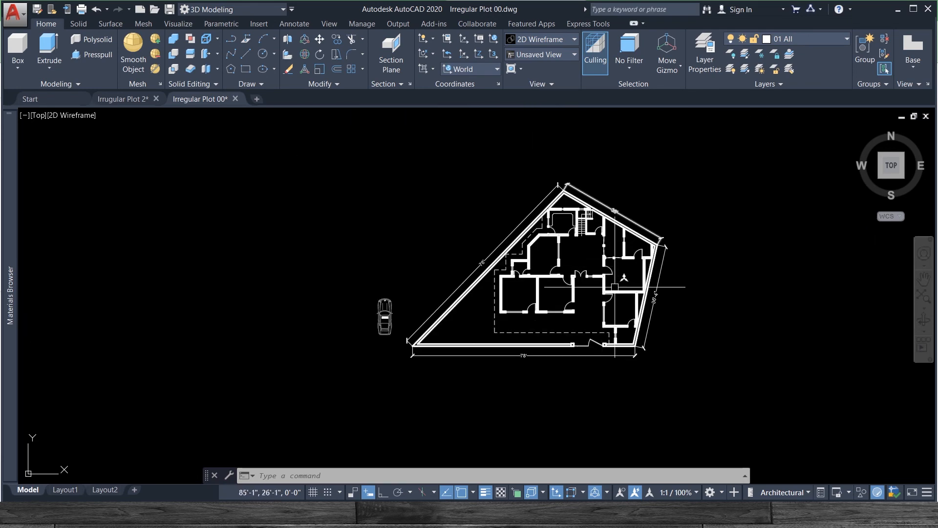
{"action": "scroll", "coordinate": [595, 319], "scroll_direction": "up", "scroll_amount": 4}
{"action": "scroll", "coordinate": [751, 404], "scroll_direction": "down", "scroll_amount": 1}
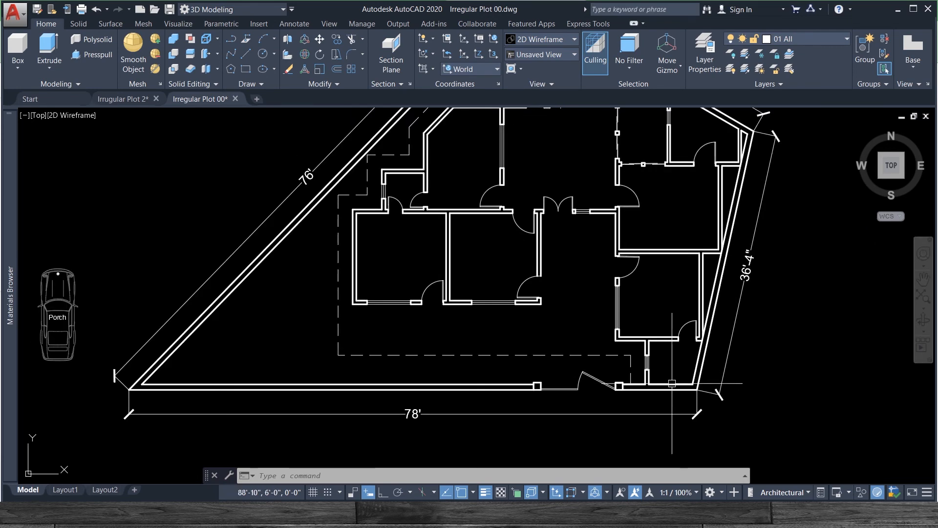
{"action": "scroll", "coordinate": [750, 404], "scroll_direction": "up", "scroll_amount": 1}
{"action": "type", "text": "LTS"}
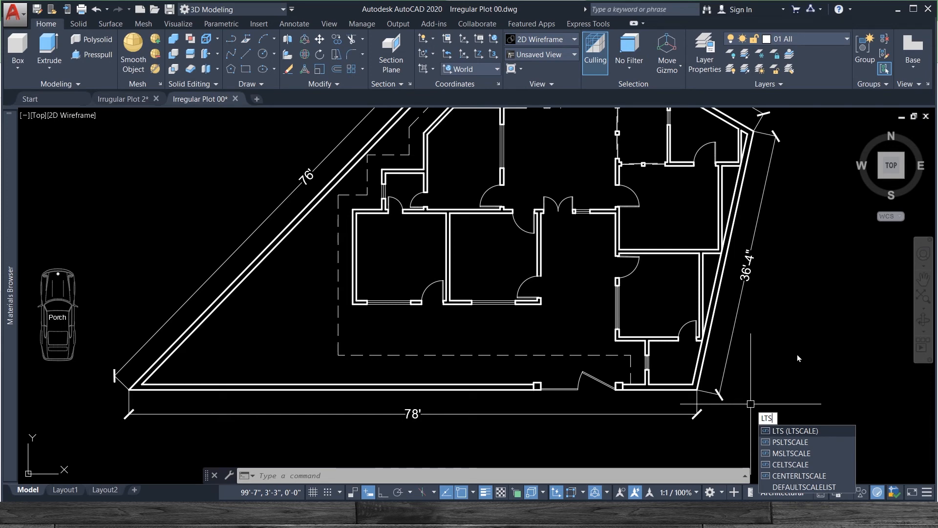
{"action": "key", "text": "Escape"}
{"action": "scroll", "coordinate": [797, 353], "scroll_direction": "down", "scroll_amount": 5}
{"action": "scroll", "coordinate": [761, 349], "scroll_direction": "up", "scroll_amount": 5}
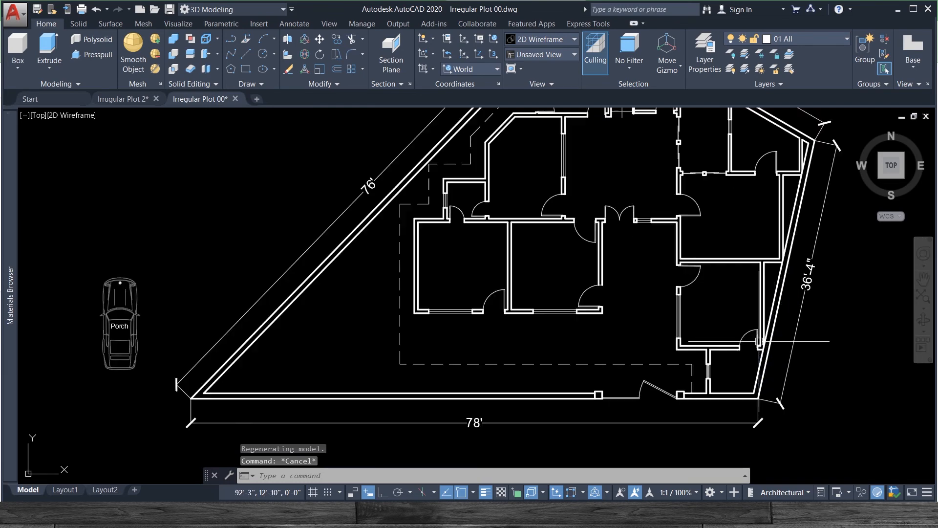
{"action": "scroll", "coordinate": [669, 337], "scroll_direction": "down", "scroll_amount": 3}
{"action": "scroll", "coordinate": [692, 303], "scroll_direction": "up", "scroll_amount": 3}
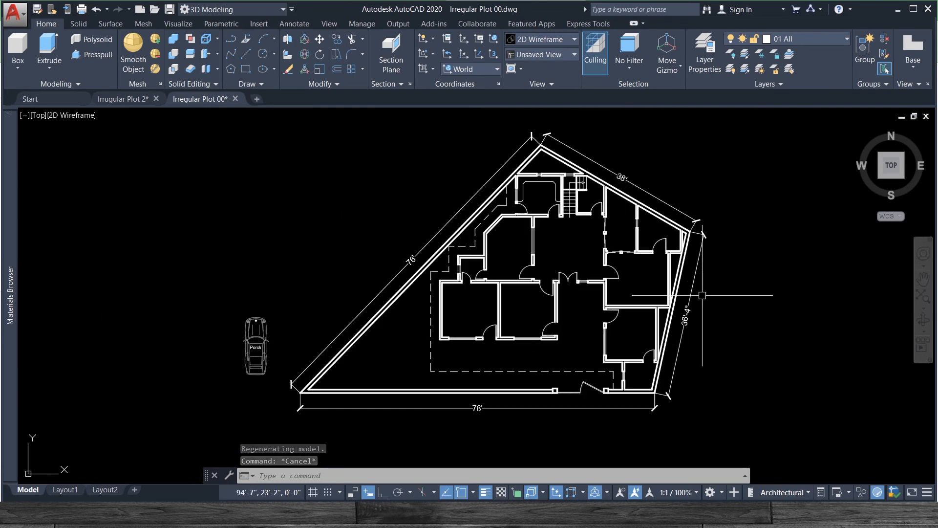
{"action": "scroll", "coordinate": [661, 361], "scroll_direction": "down", "scroll_amount": 2}
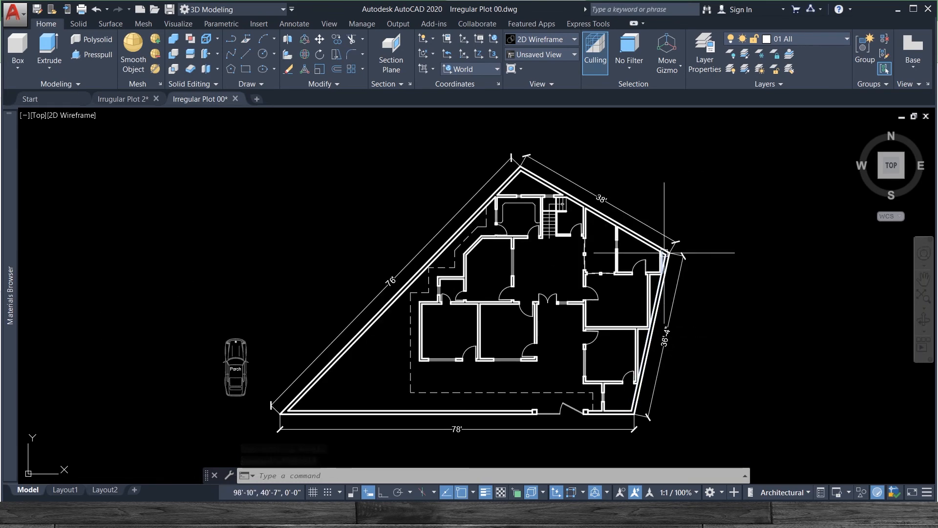
Review the available layers and select the staircase's treads, landing lines and direction arrow beside the 38' boundary wall.
{"action": "left_click", "coordinate": [811, 42]}
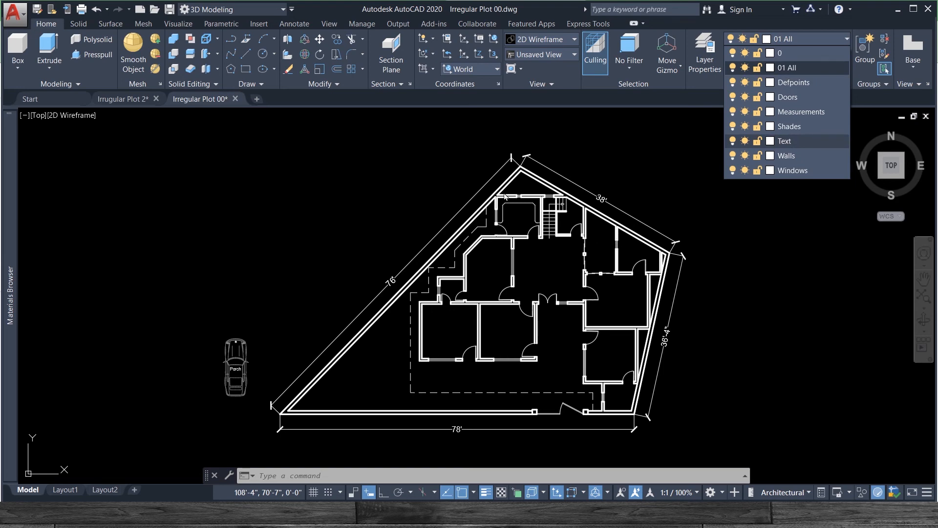
{"action": "scroll", "coordinate": [505, 196], "scroll_direction": "up", "scroll_amount": 5}
{"action": "scroll", "coordinate": [526, 194], "scroll_direction": "down", "scroll_amount": 5}
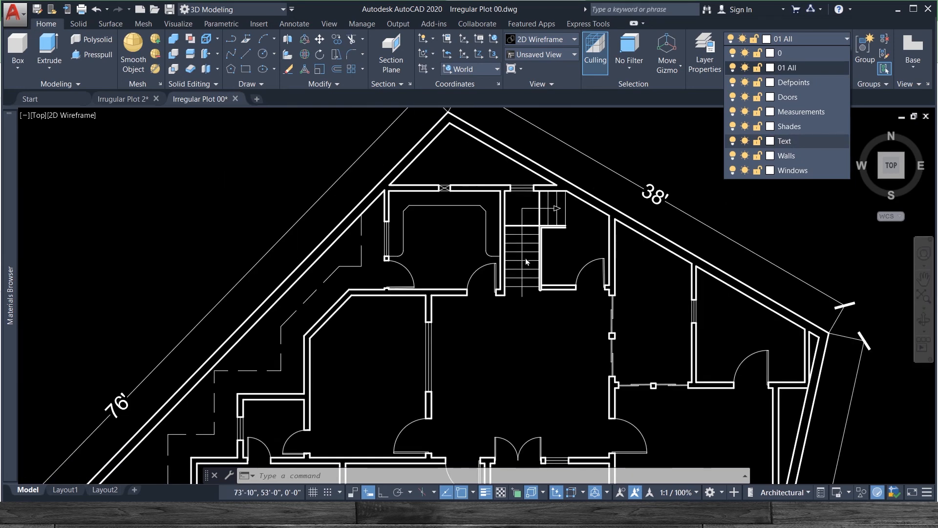
{"action": "scroll", "coordinate": [527, 300], "scroll_direction": "up", "scroll_amount": 5}
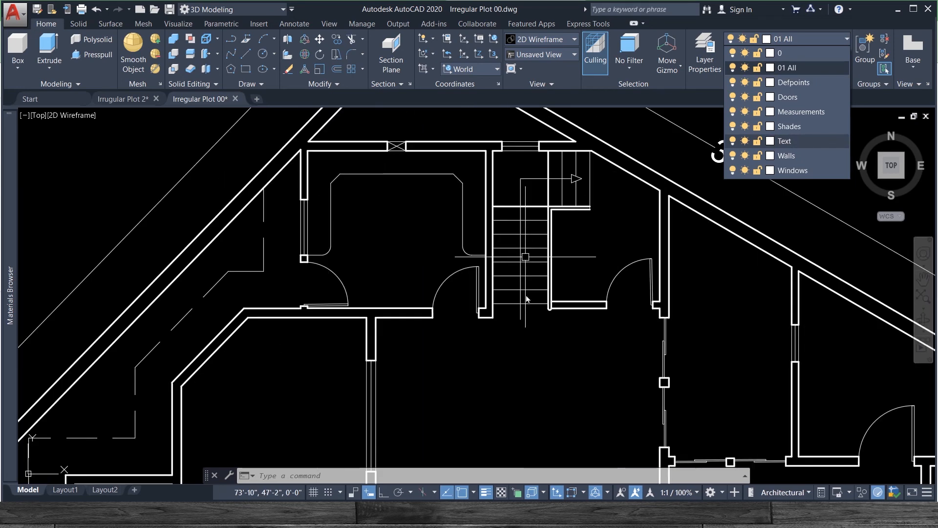
{"action": "left_click", "coordinate": [540, 327]}
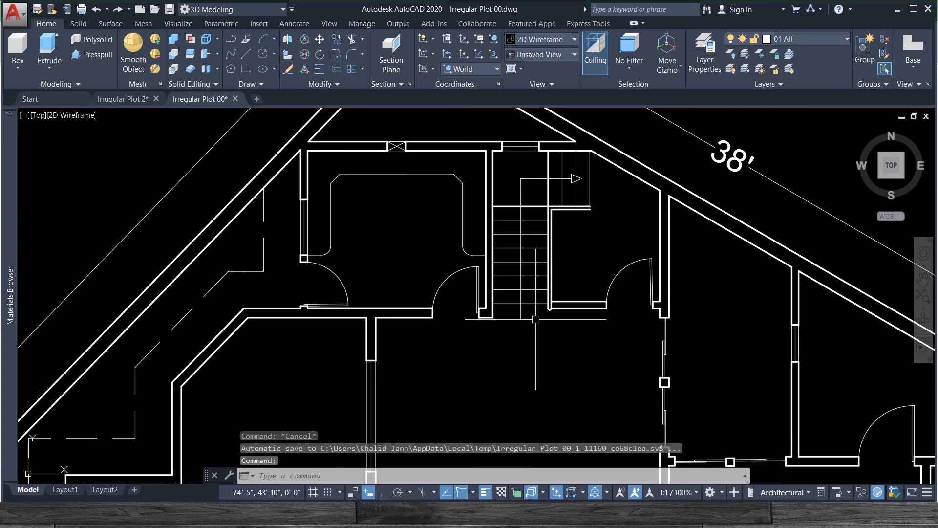
{"action": "left_click", "coordinate": [531, 329]}
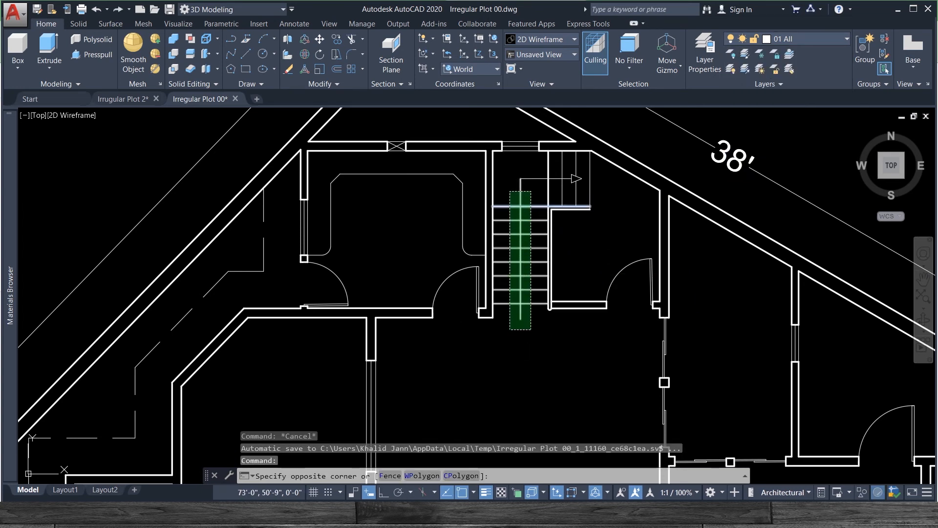
{"action": "left_click", "coordinate": [509, 194]}
{"action": "left_click", "coordinate": [595, 195]}
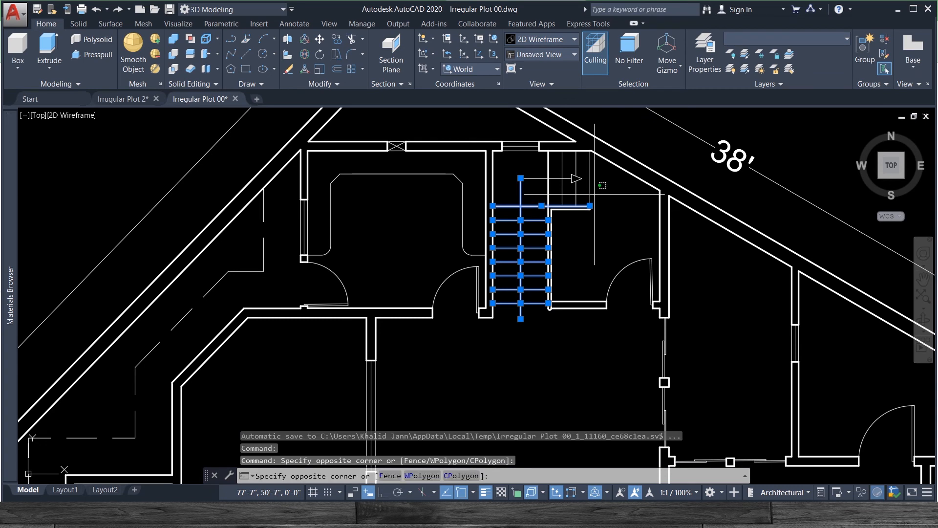
{"action": "left_click", "coordinate": [545, 177]}
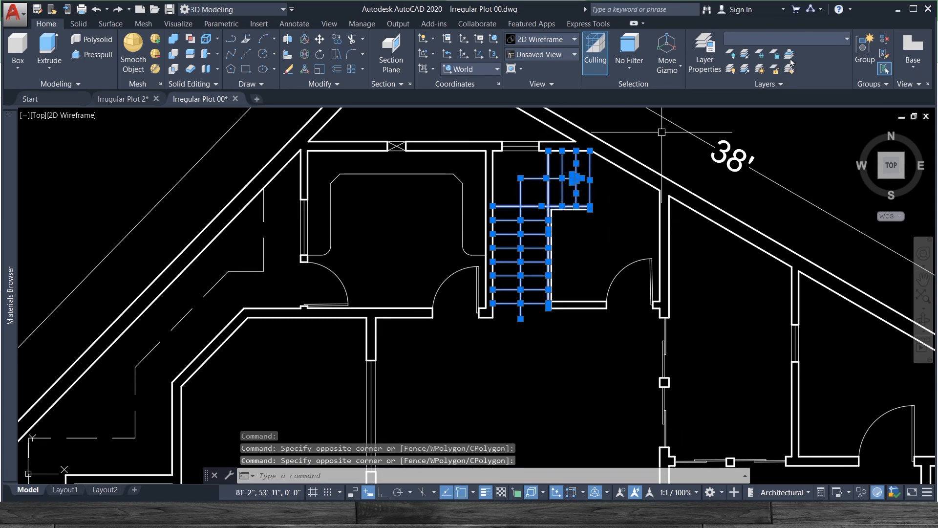
Create a new layer named Stairs with a 0.00 mm lineweight.
{"action": "left_click", "coordinate": [705, 51]}
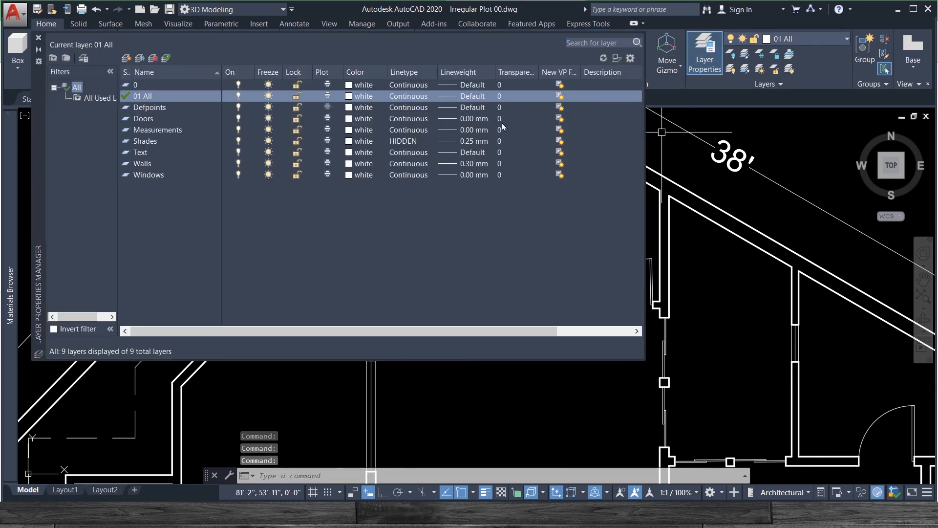
{"action": "left_click", "coordinate": [156, 86]}
{"action": "right_click", "coordinate": [156, 86]}
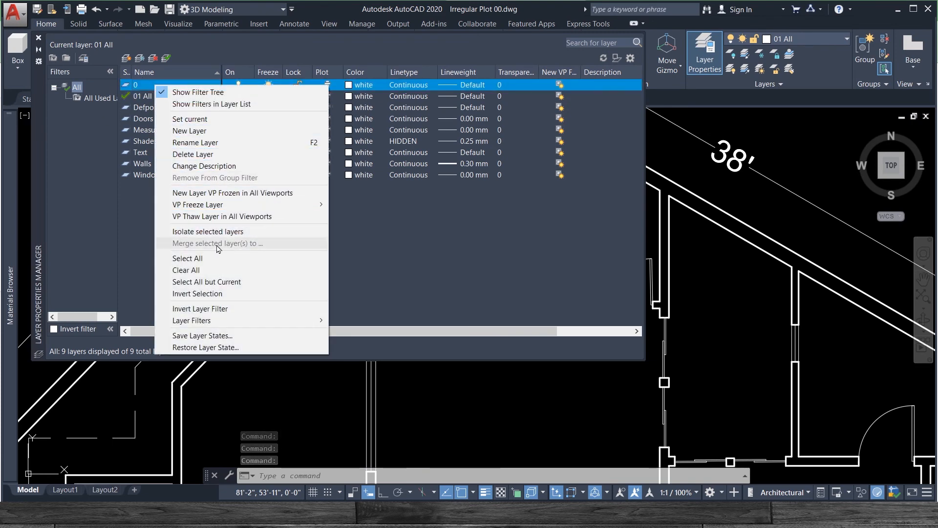
{"action": "left_click", "coordinate": [225, 131]}
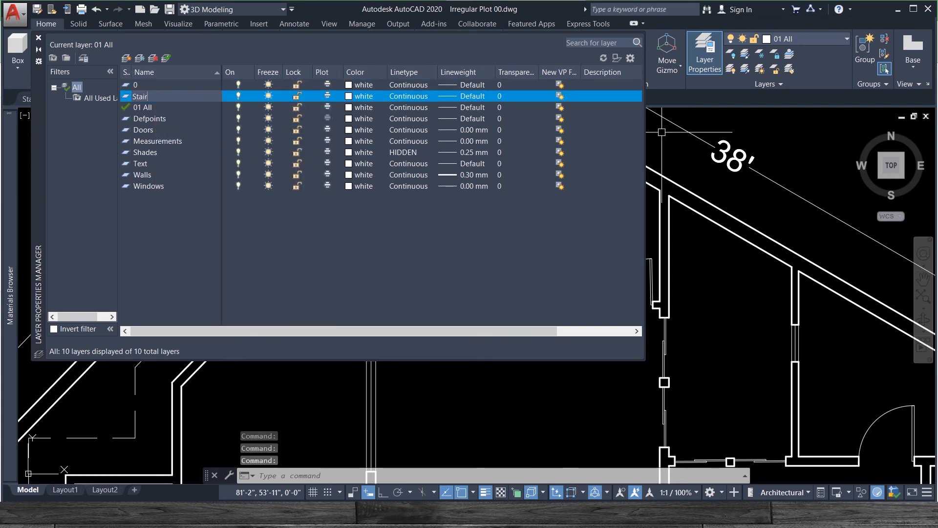
{"action": "key", "text": "Return"}
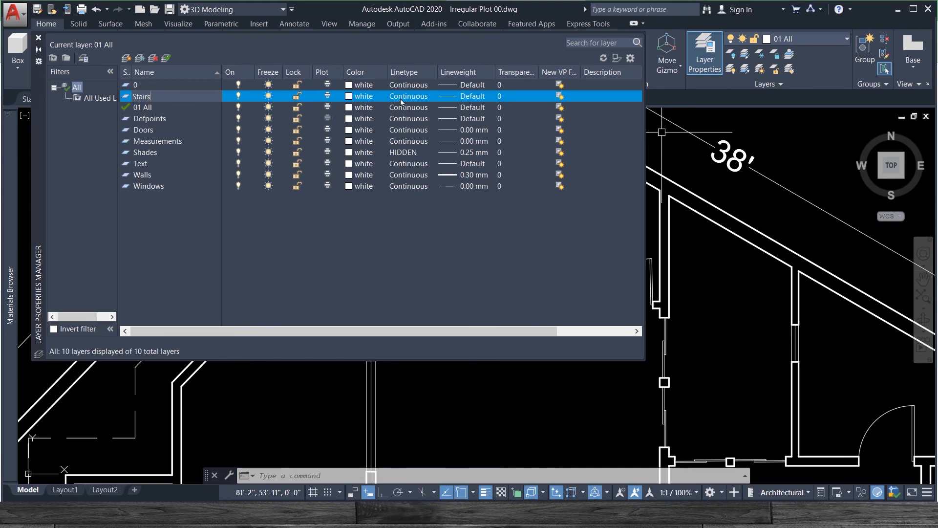
{"action": "left_click", "coordinate": [448, 101]}
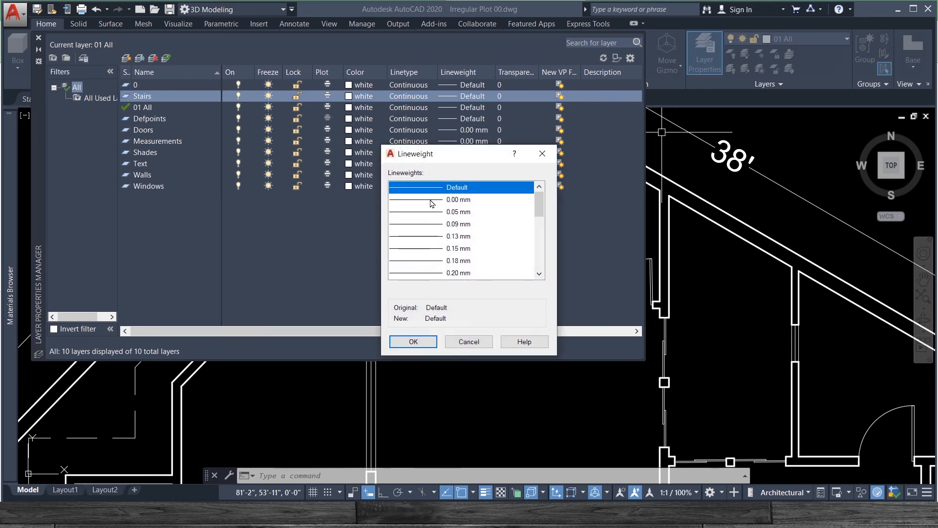
{"action": "left_click", "coordinate": [431, 200]}
{"action": "left_click", "coordinate": [414, 342]}
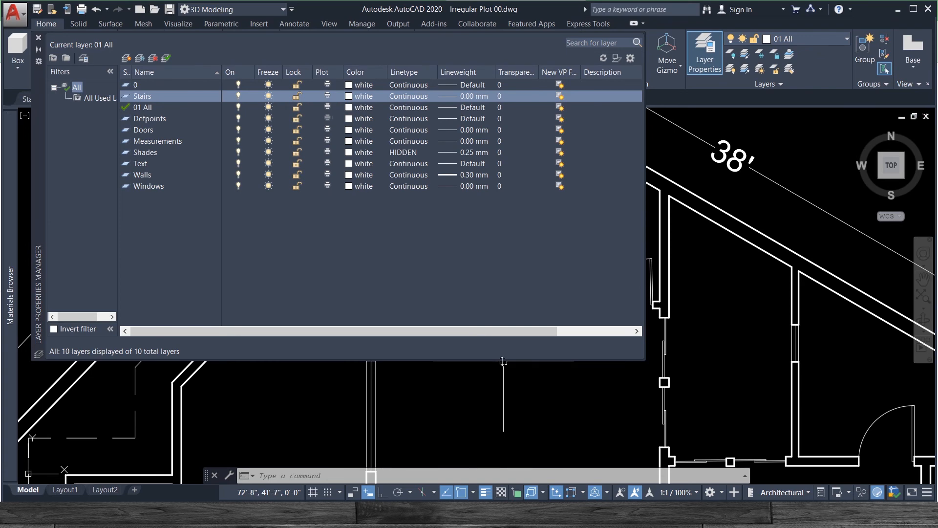
{"action": "left_click", "coordinate": [39, 37]}
Select the counter outline segments in the room beside the staircase and check the layer list for a suitable layer.
{"action": "scroll", "coordinate": [430, 254], "scroll_direction": "down", "scroll_amount": 3}
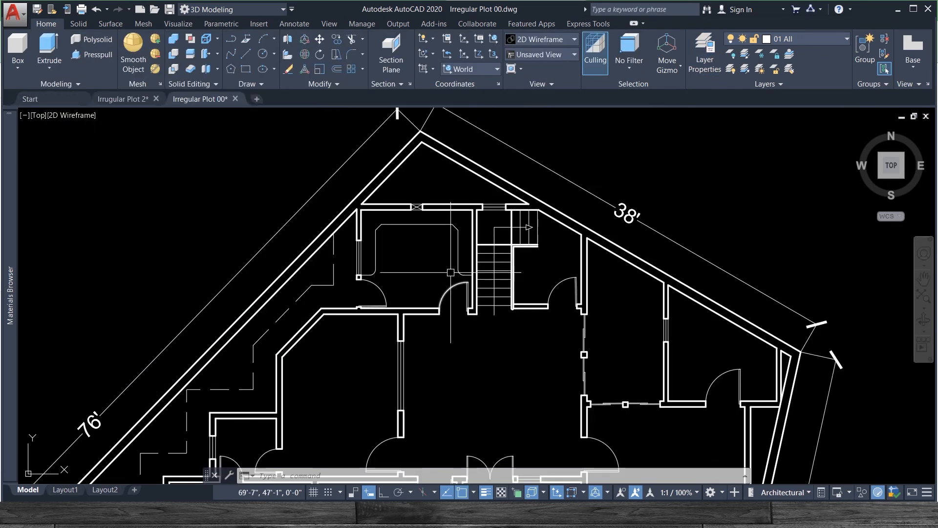
{"action": "scroll", "coordinate": [451, 272], "scroll_direction": "up", "scroll_amount": 2}
{"action": "scroll", "coordinate": [468, 312], "scroll_direction": "up", "scroll_amount": 8}
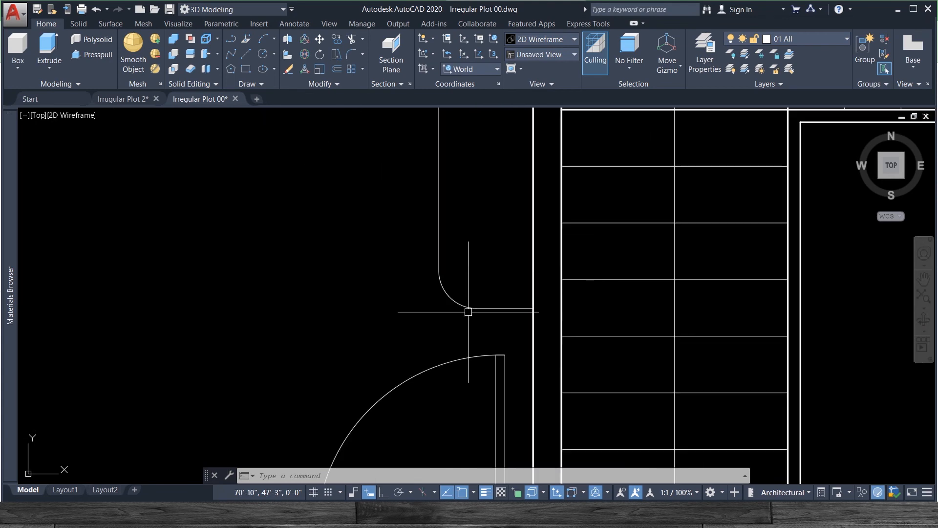
{"action": "left_click", "coordinate": [469, 328]}
{"action": "left_click", "coordinate": [408, 251]}
{"action": "scroll", "coordinate": [468, 308], "scroll_direction": "down", "scroll_amount": 4}
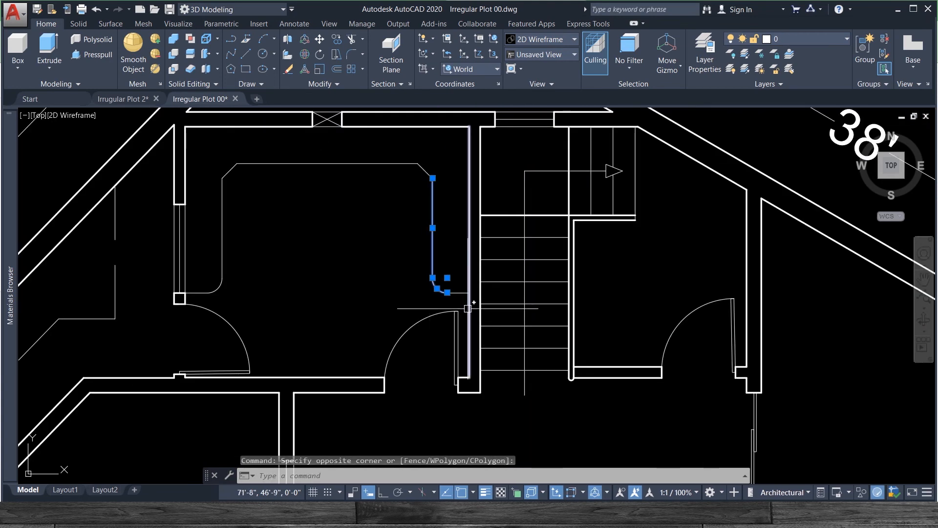
{"action": "left_click", "coordinate": [459, 292]}
{"action": "left_click", "coordinate": [443, 205]}
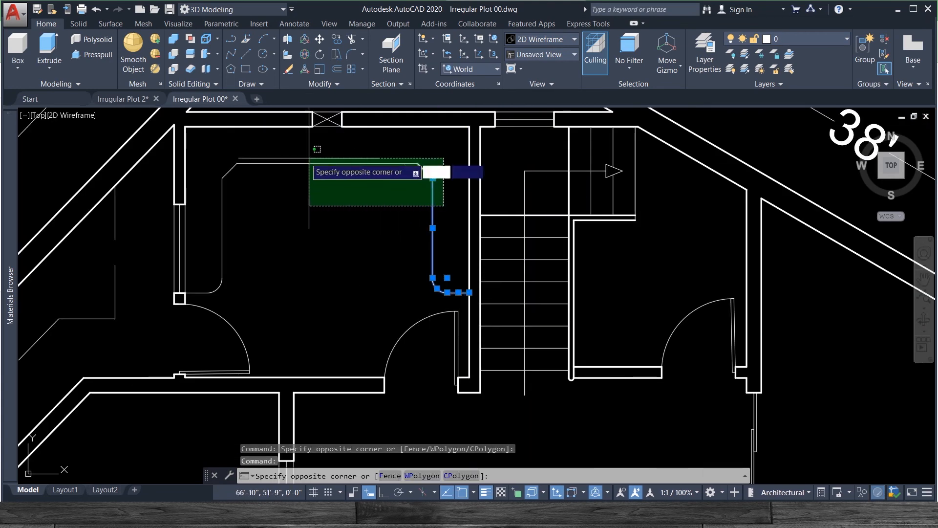
{"action": "left_click", "coordinate": [219, 161]}
{"action": "left_click", "coordinate": [234, 295]}
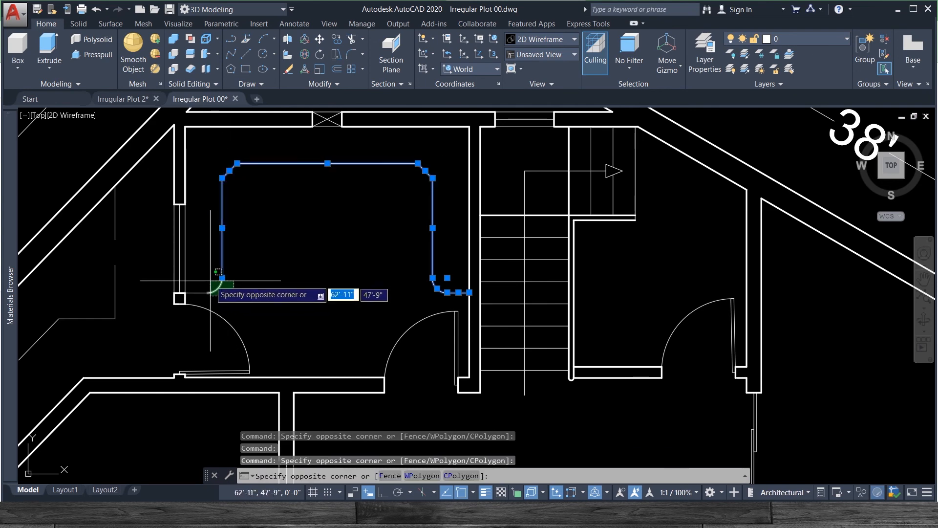
{"action": "left_click", "coordinate": [185, 274]}
{"action": "scroll", "coordinate": [280, 246], "scroll_direction": "down", "scroll_amount": 3}
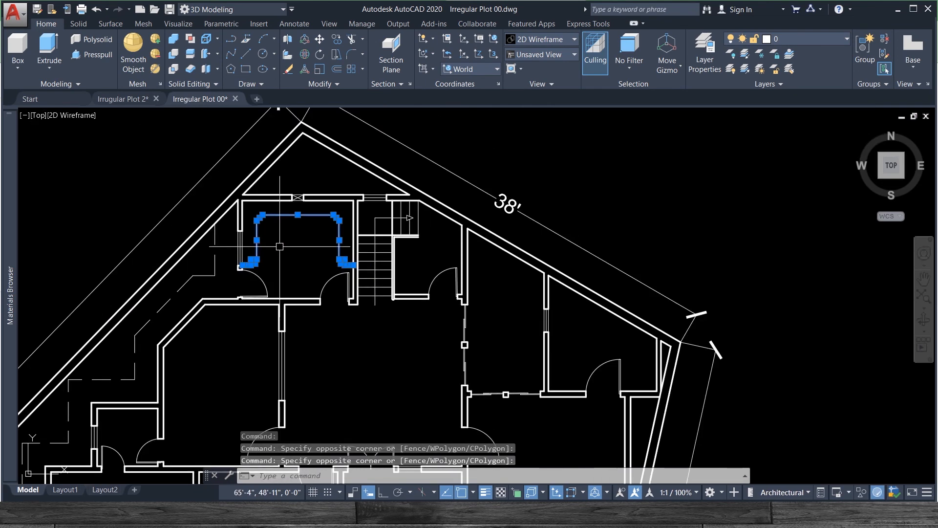
{"action": "left_click", "coordinate": [803, 40]}
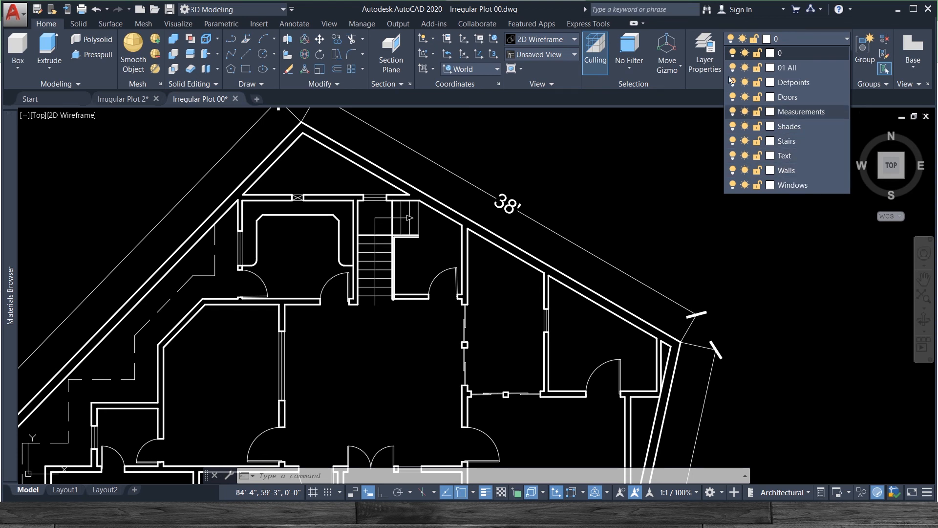
{"action": "left_click", "coordinate": [708, 60]}
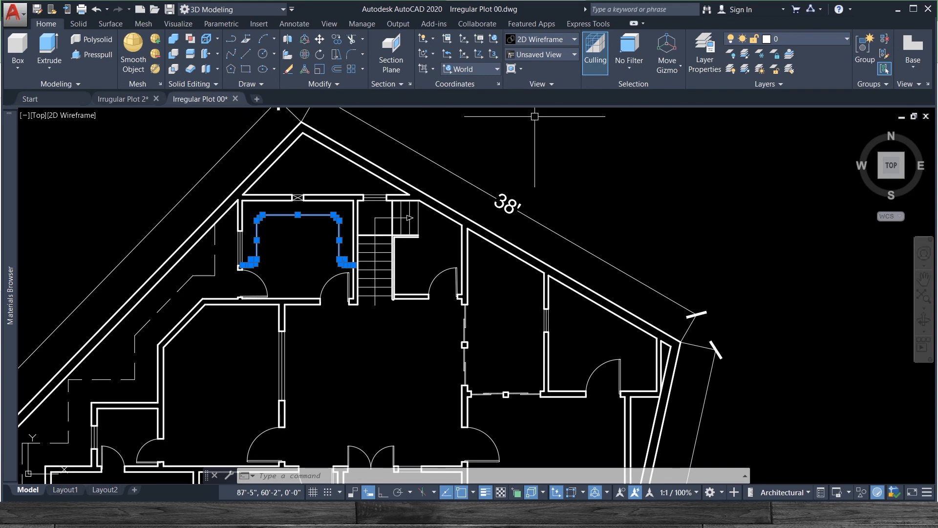
Create a new layer named Fixture with a 0.00 mm lineweight.
{"action": "left_click", "coordinate": [716, 60]}
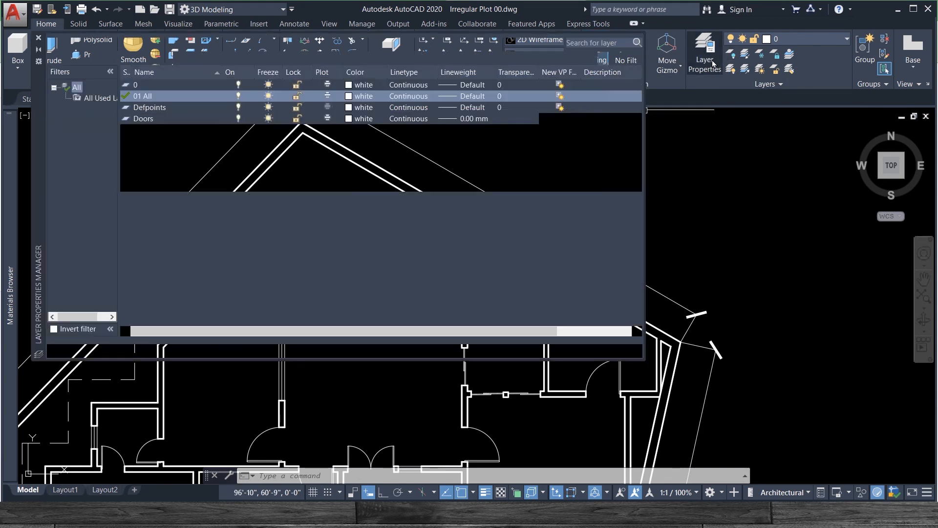
{"action": "left_click", "coordinate": [143, 85]}
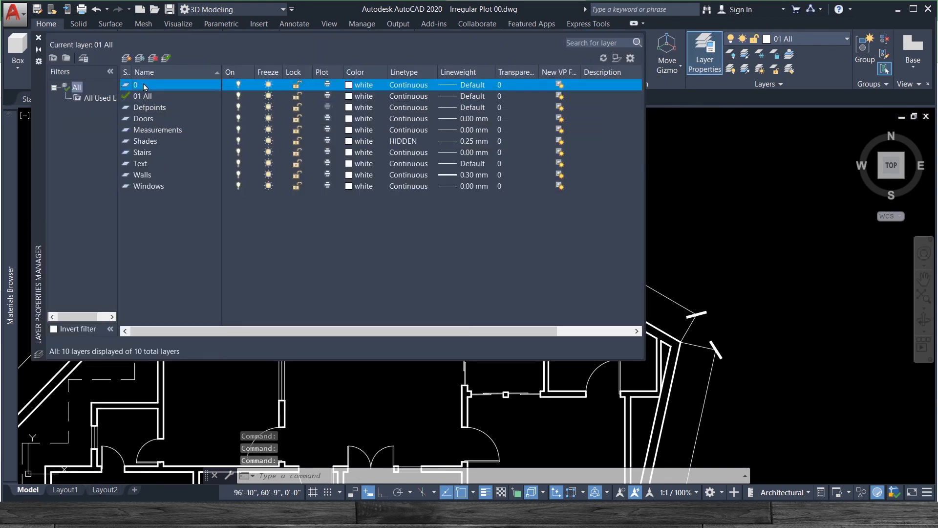
{"action": "right_click", "coordinate": [142, 85]}
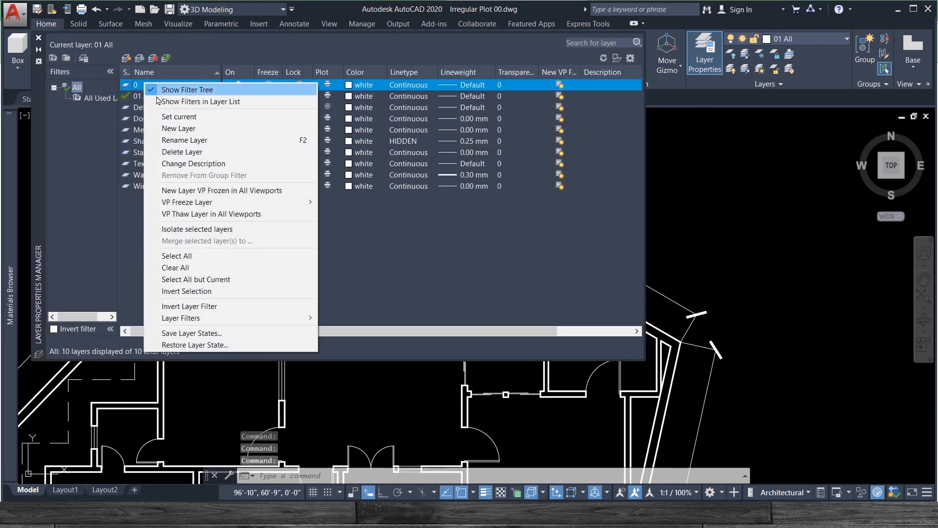
{"action": "left_click", "coordinate": [213, 129]}
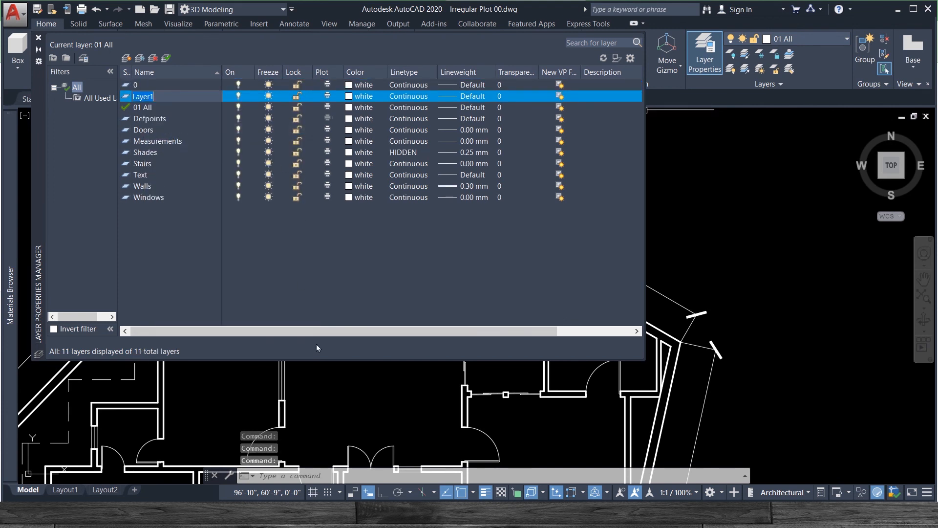
{"action": "type", "text": "Fixt"}
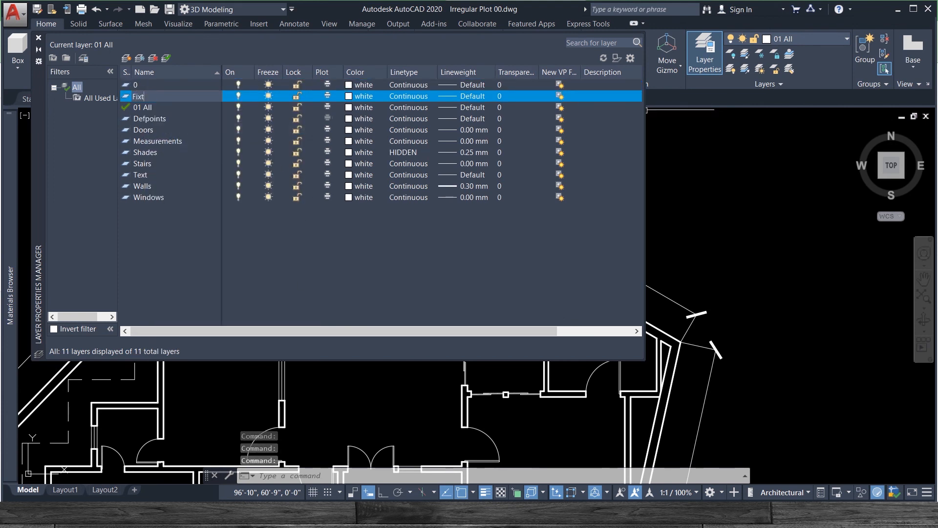
{"action": "type", "text": "ure"}
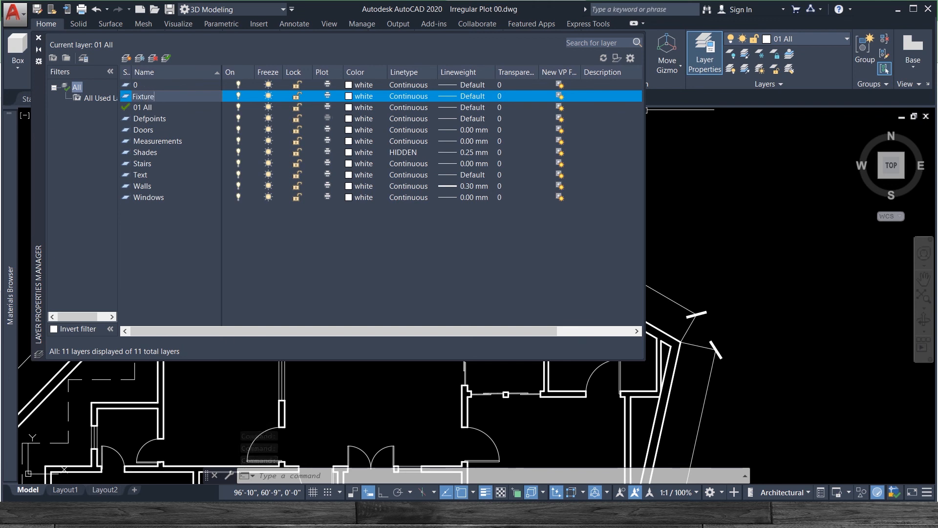
{"action": "left_click", "coordinate": [452, 97]}
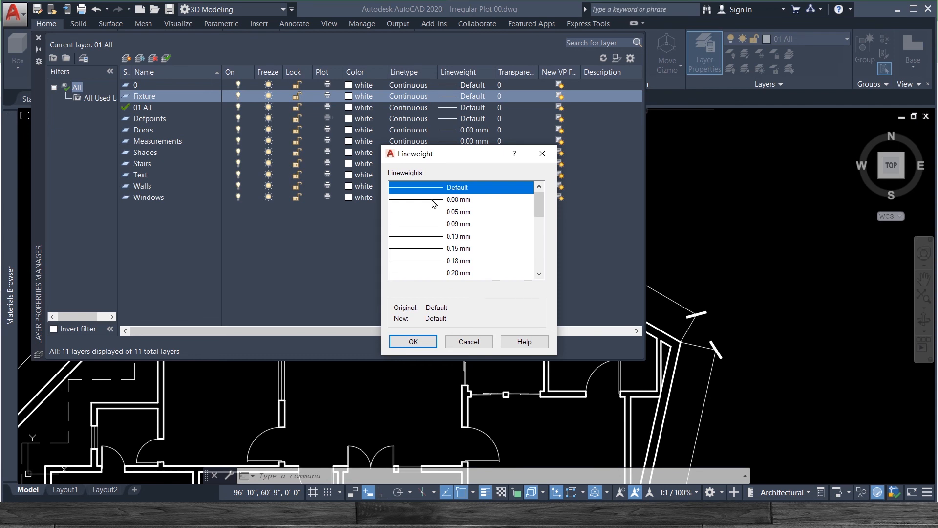
{"action": "left_click", "coordinate": [434, 200]}
{"action": "left_click", "coordinate": [415, 342]}
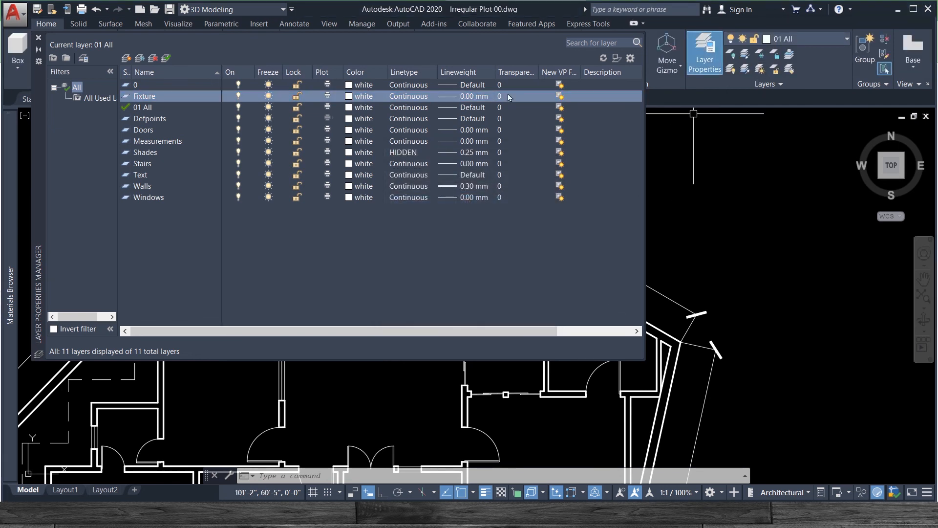
{"action": "left_click", "coordinate": [39, 38]}
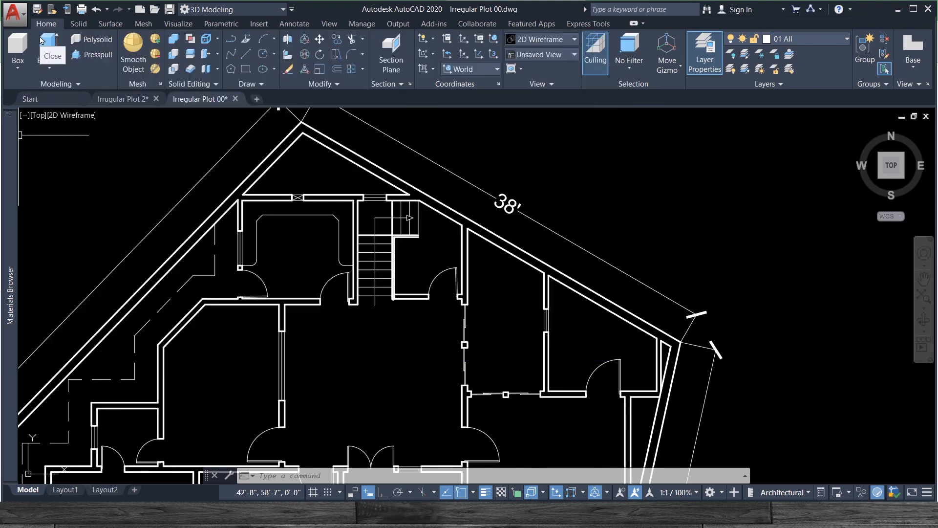
Join the counter outline's segments in the room beside the staircase into one polyline.
{"action": "scroll", "coordinate": [312, 244], "scroll_direction": "up", "scroll_amount": 4}
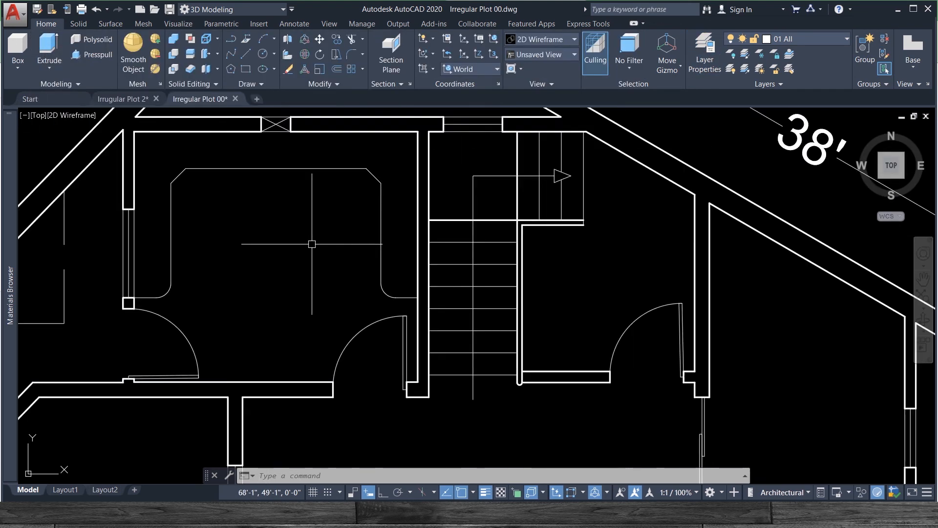
{"action": "left_click", "coordinate": [348, 270]}
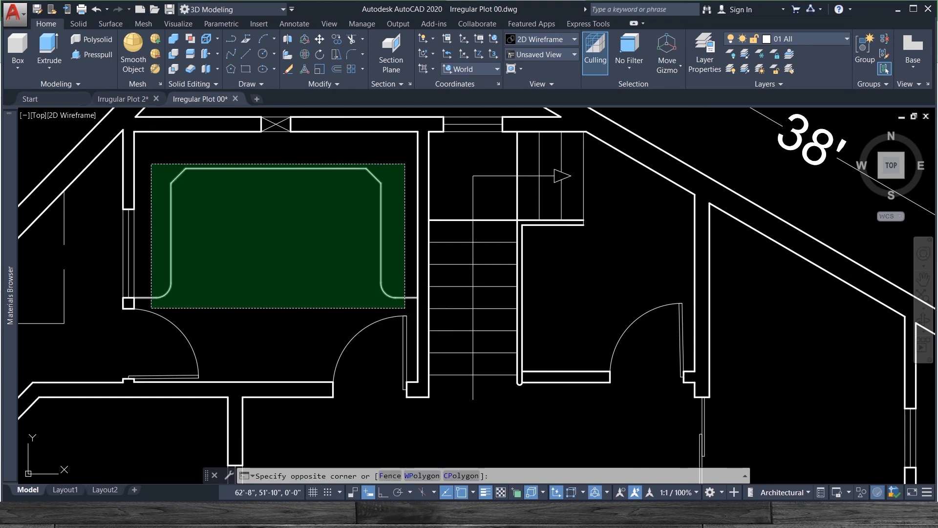
{"action": "left_click", "coordinate": [153, 164]}
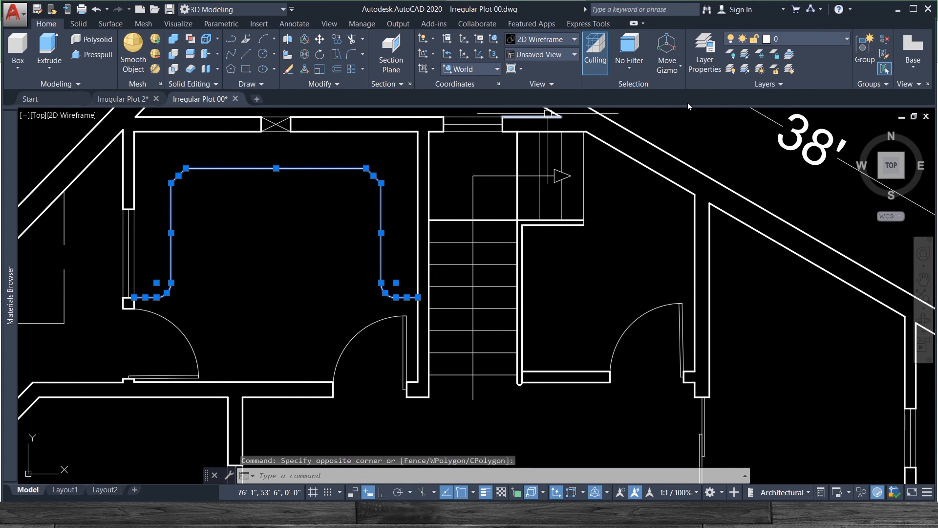
{"action": "type", "text": "j"}
{"action": "key", "text": "Return"}
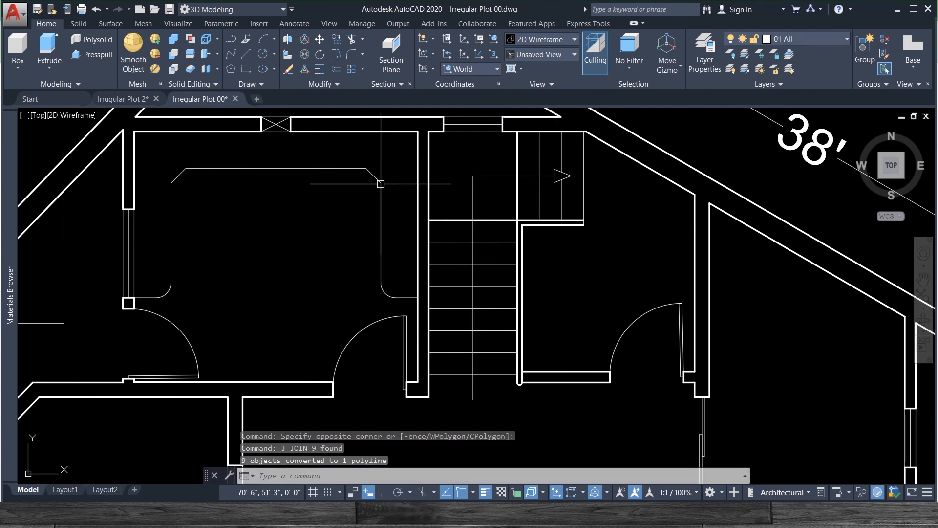
Make Fixture the current layer and assign the joined counter polyline to it.
{"action": "left_click", "coordinate": [803, 39]}
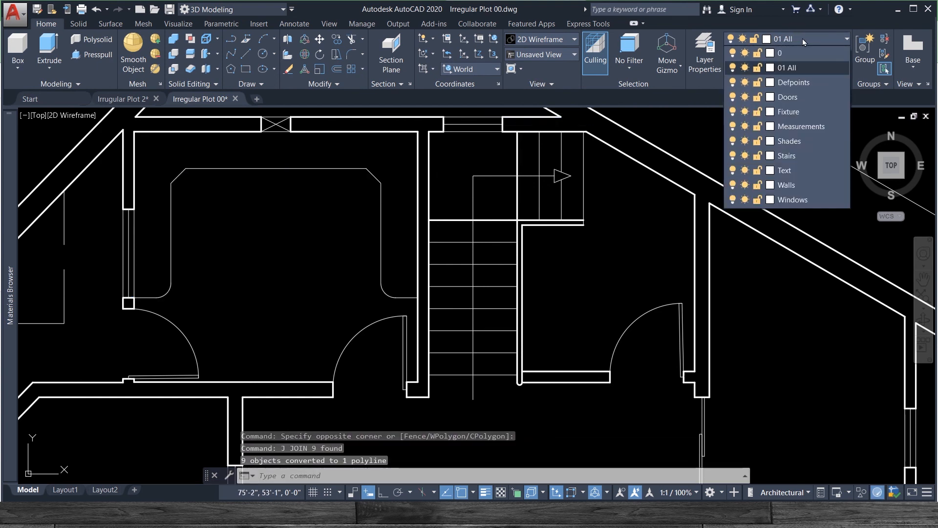
{"action": "left_click", "coordinate": [805, 111]}
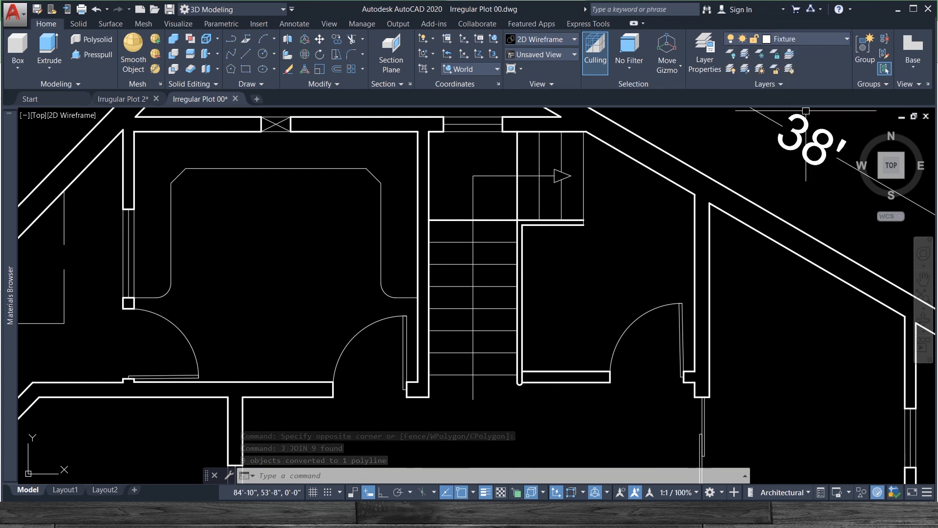
{"action": "left_click", "coordinate": [381, 226]}
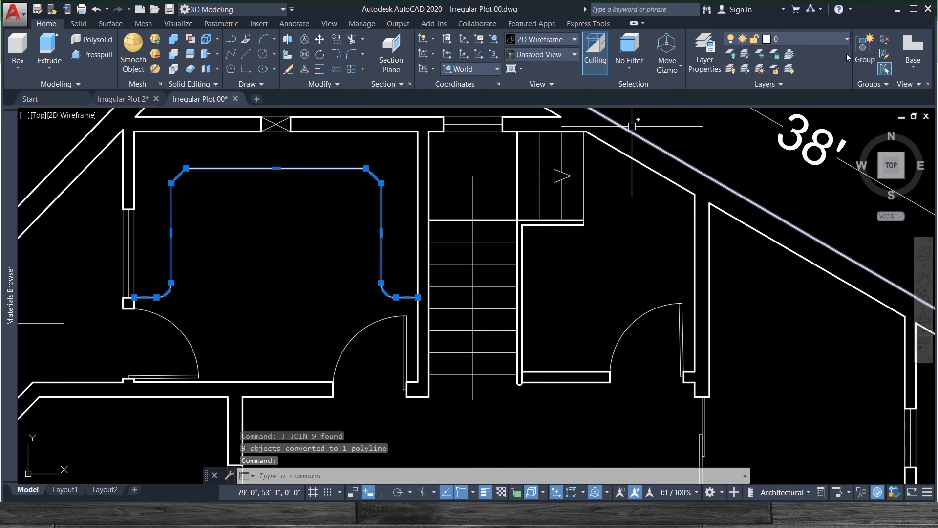
{"action": "left_click", "coordinate": [813, 38]}
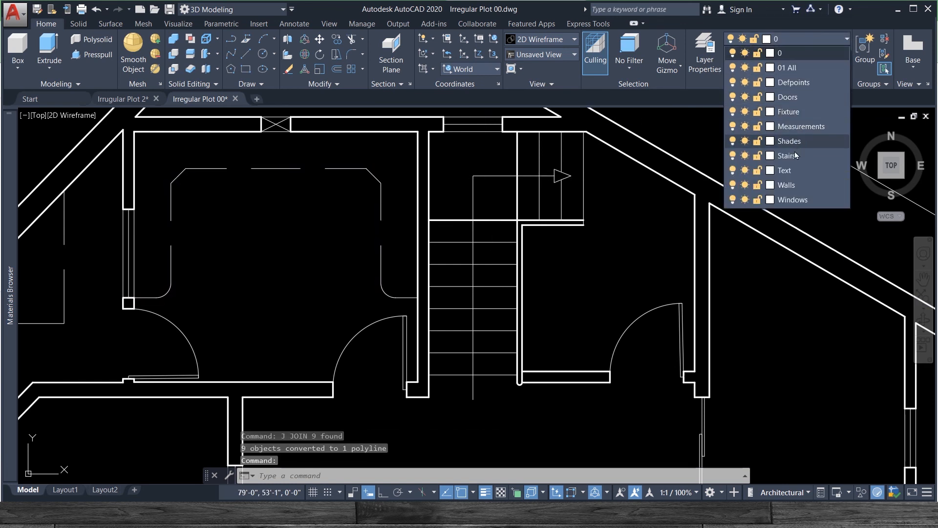
{"action": "left_click", "coordinate": [788, 112]}
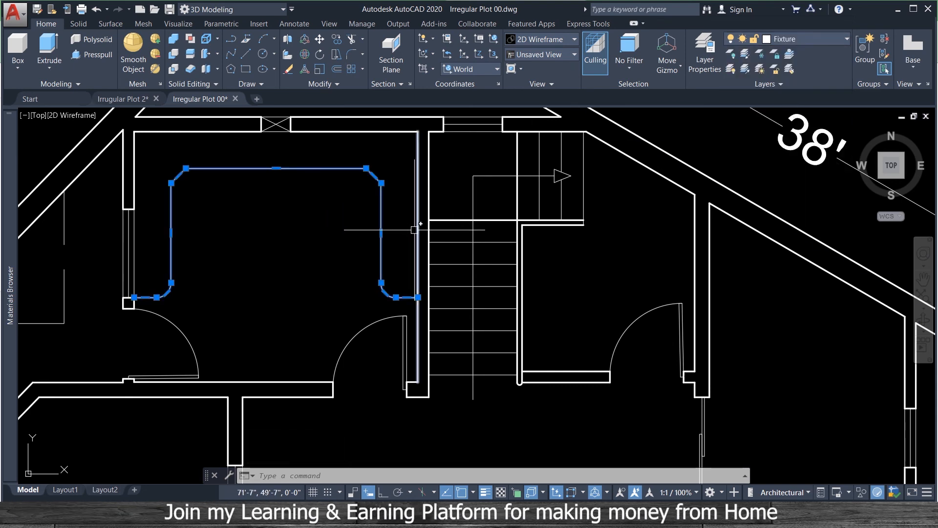
Clear the selection and examine the lines of the whole floor plan, from the counter room to the gate.
{"action": "scroll", "coordinate": [440, 259], "scroll_direction": "down", "scroll_amount": 5}
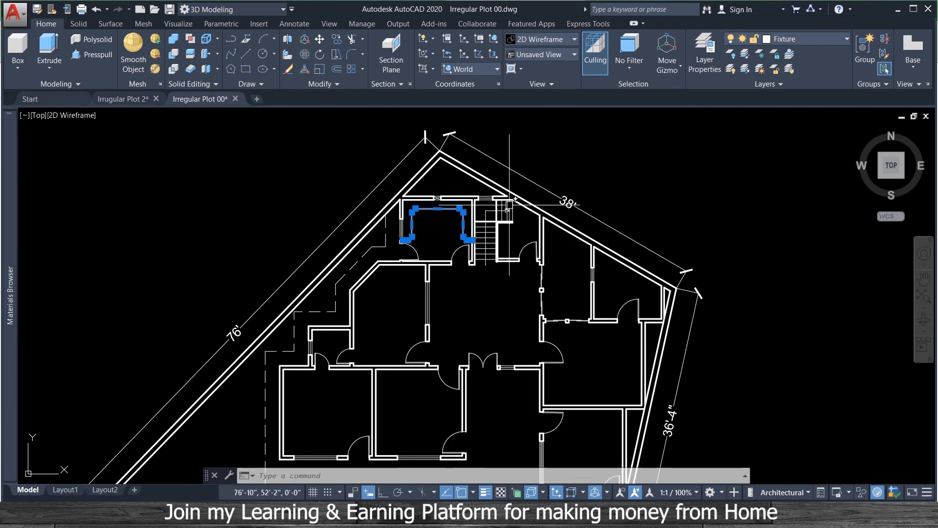
{"action": "scroll", "coordinate": [509, 293], "scroll_direction": "down", "scroll_amount": 3}
{"action": "scroll", "coordinate": [502, 336], "scroll_direction": "up", "scroll_amount": 3}
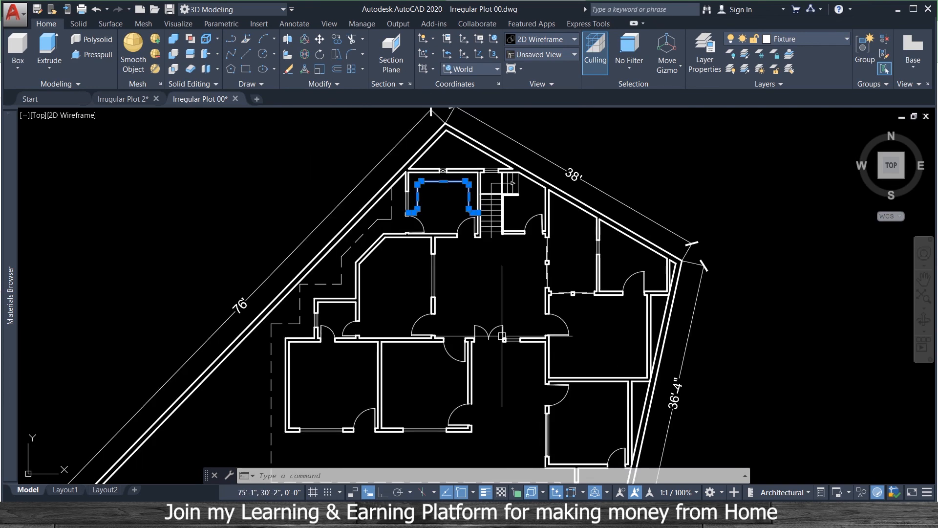
{"action": "key", "text": "Escape"}
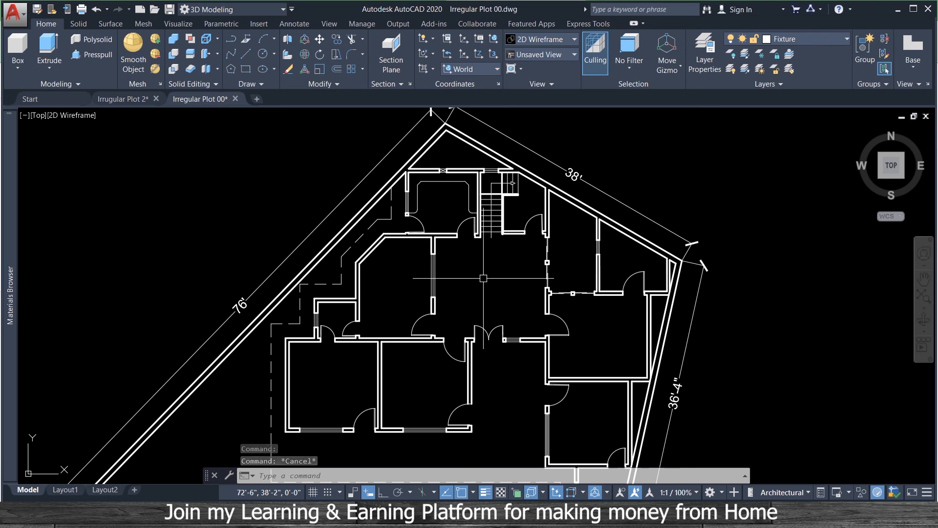
{"action": "scroll", "coordinate": [483, 278], "scroll_direction": "down", "scroll_amount": 3}
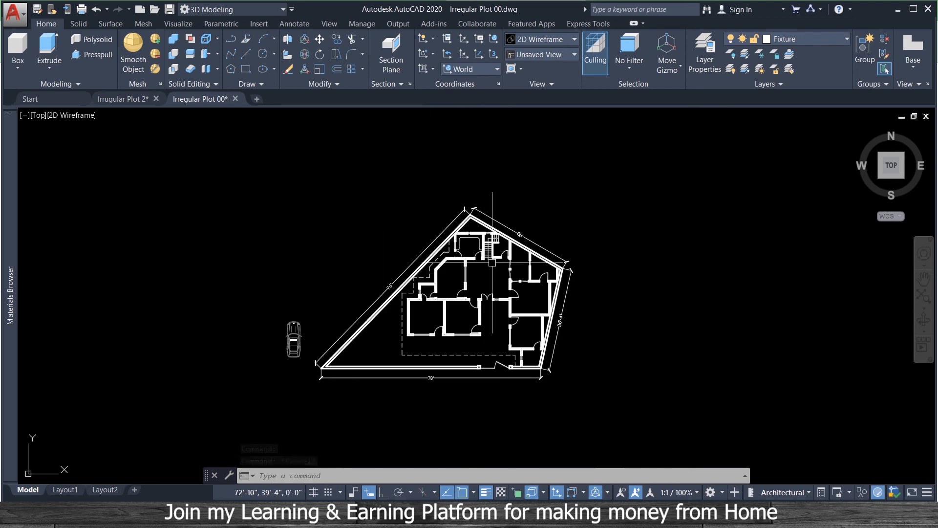
{"action": "scroll", "coordinate": [518, 362], "scroll_direction": "up", "scroll_amount": 3}
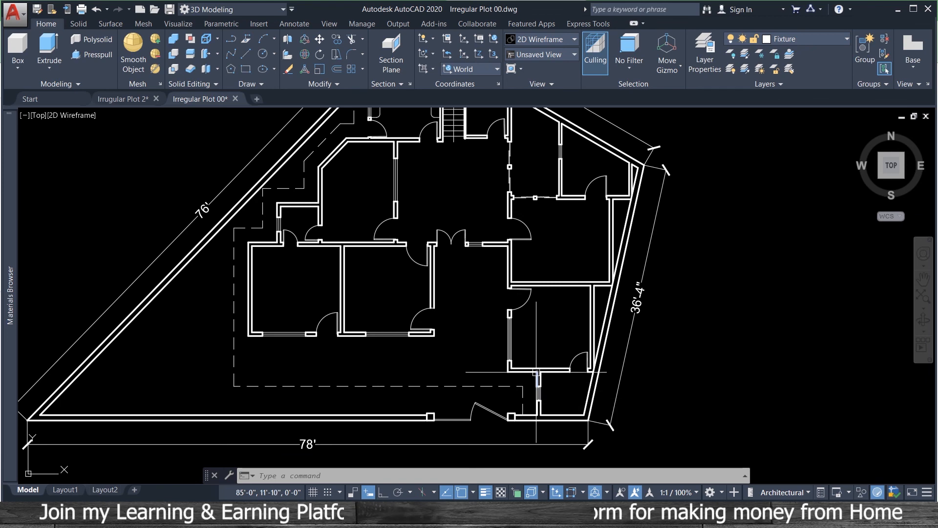
{"action": "scroll", "coordinate": [539, 322], "scroll_direction": "down", "scroll_amount": 3}
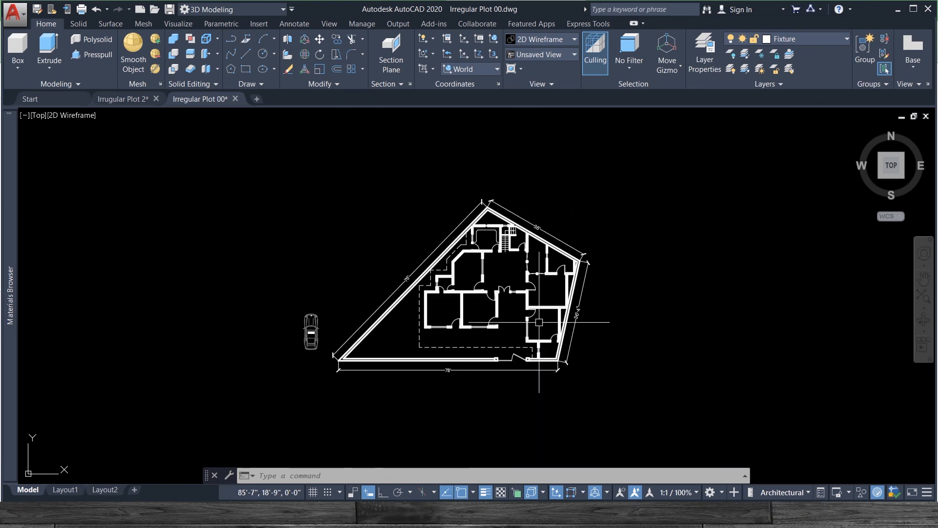
{"action": "scroll", "coordinate": [519, 256], "scroll_direction": "up", "scroll_amount": 3}
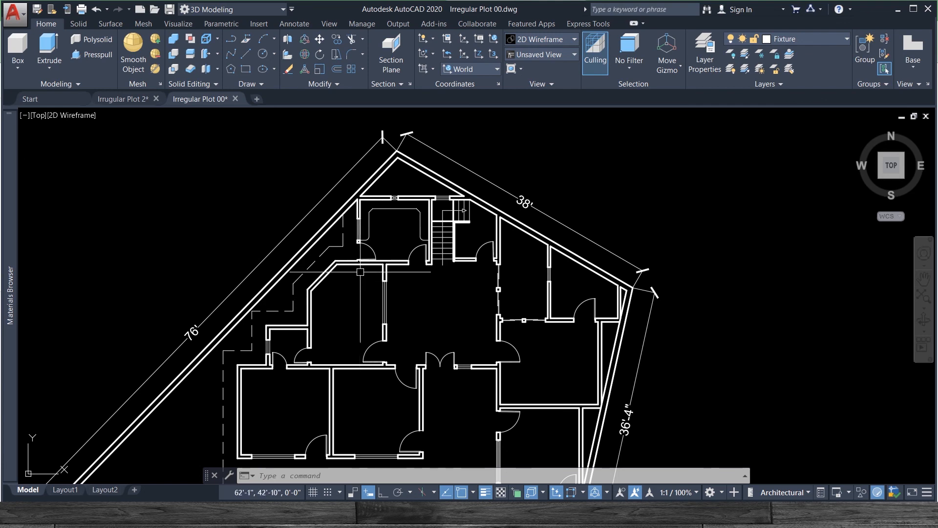
{"action": "scroll", "coordinate": [364, 272], "scroll_direction": "up", "scroll_amount": 2}
{"action": "scroll", "coordinate": [568, 251], "scroll_direction": "down", "scroll_amount": 4}
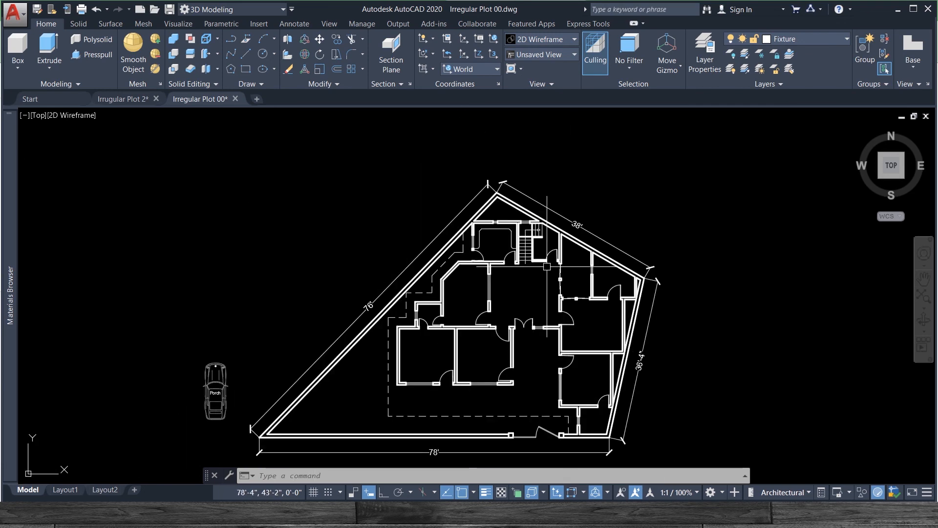